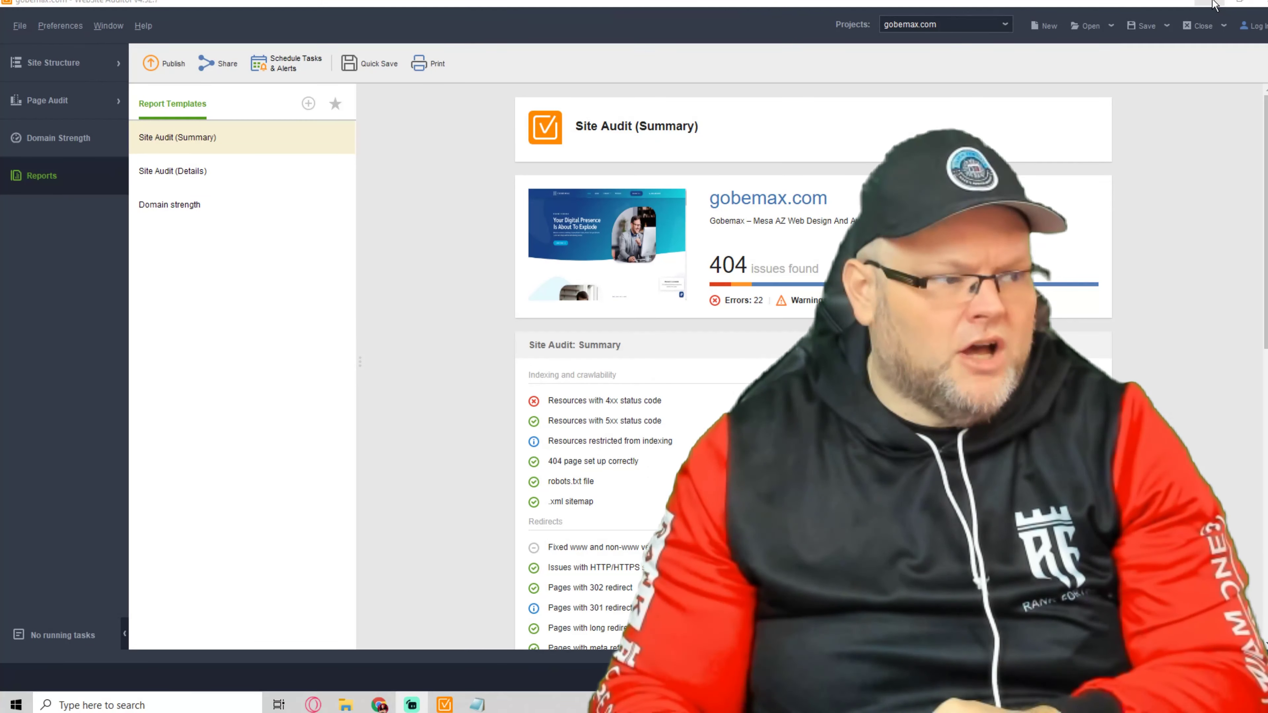
Load link-assistant.com in a new Chrome tab and scroll over the SEO PowerSuite homepage
{"action": "left_click", "coordinate": [380, 704]}
{"action": "left_click", "coordinate": [1121, 5]}
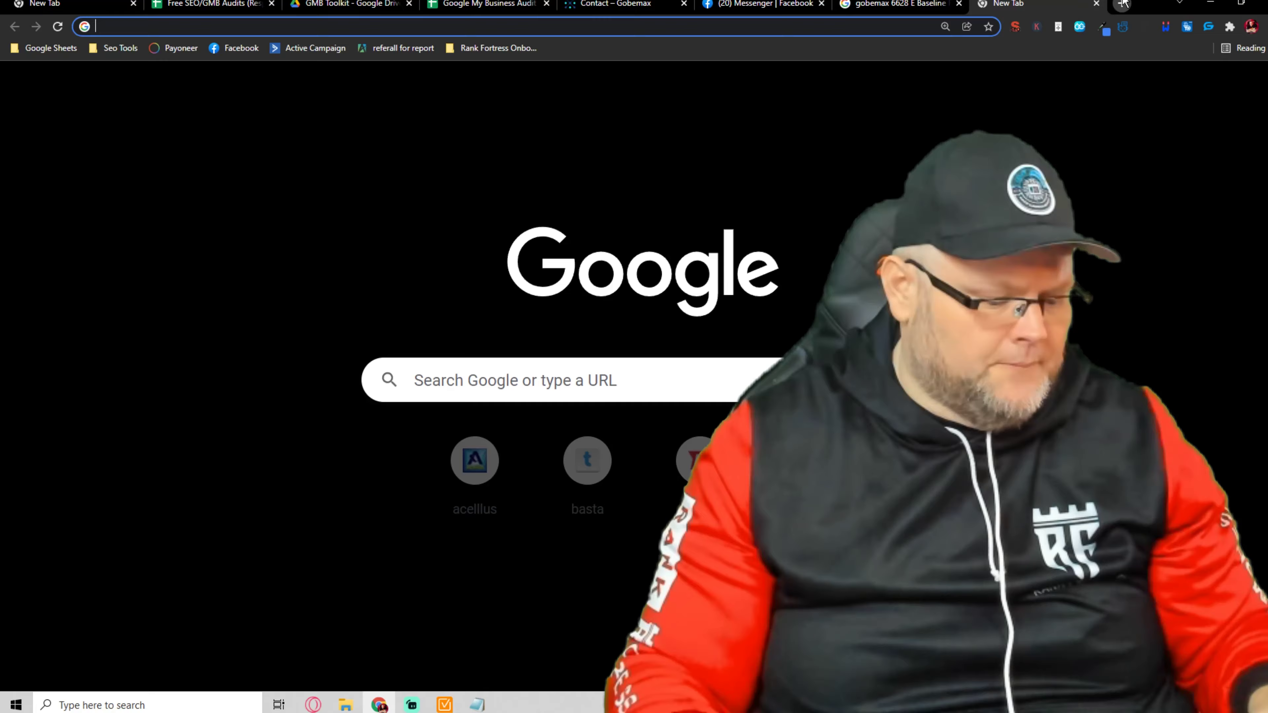
{"action": "type", "text": "links"}
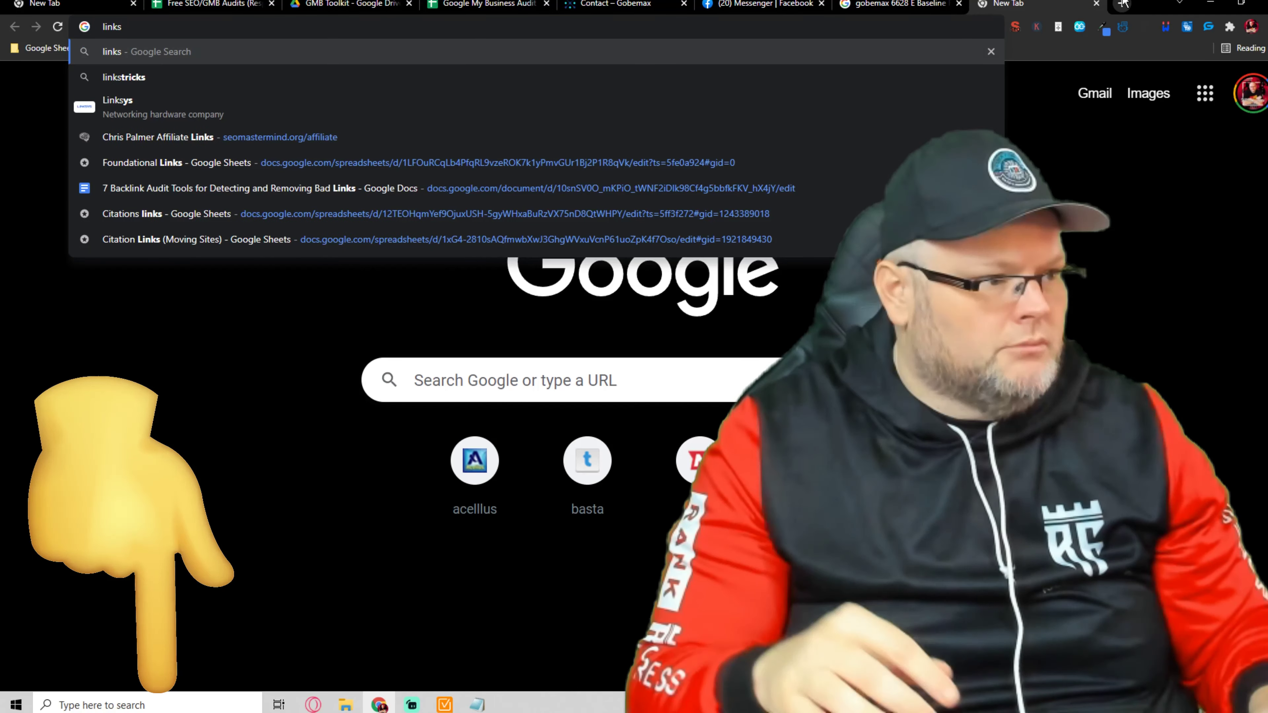
{"action": "key", "text": "BackSpace"}
{"action": "type", "text": "-ass"}
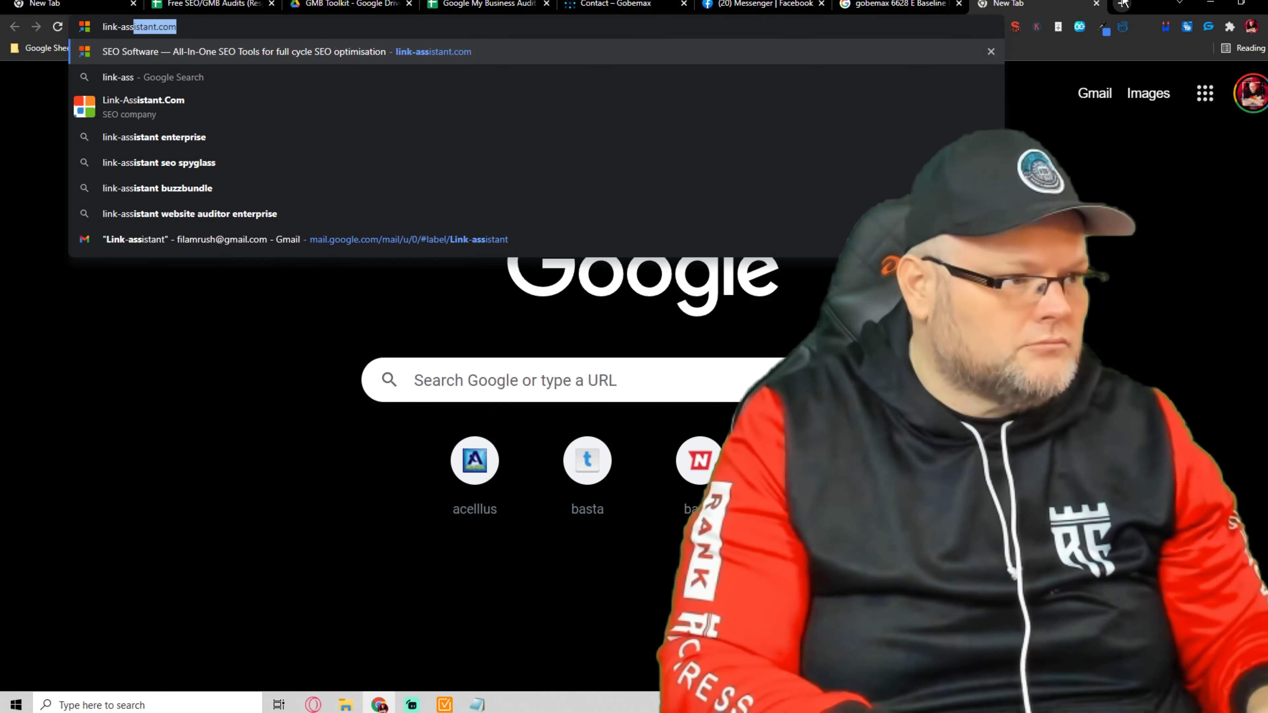
{"action": "key", "text": "Return"}
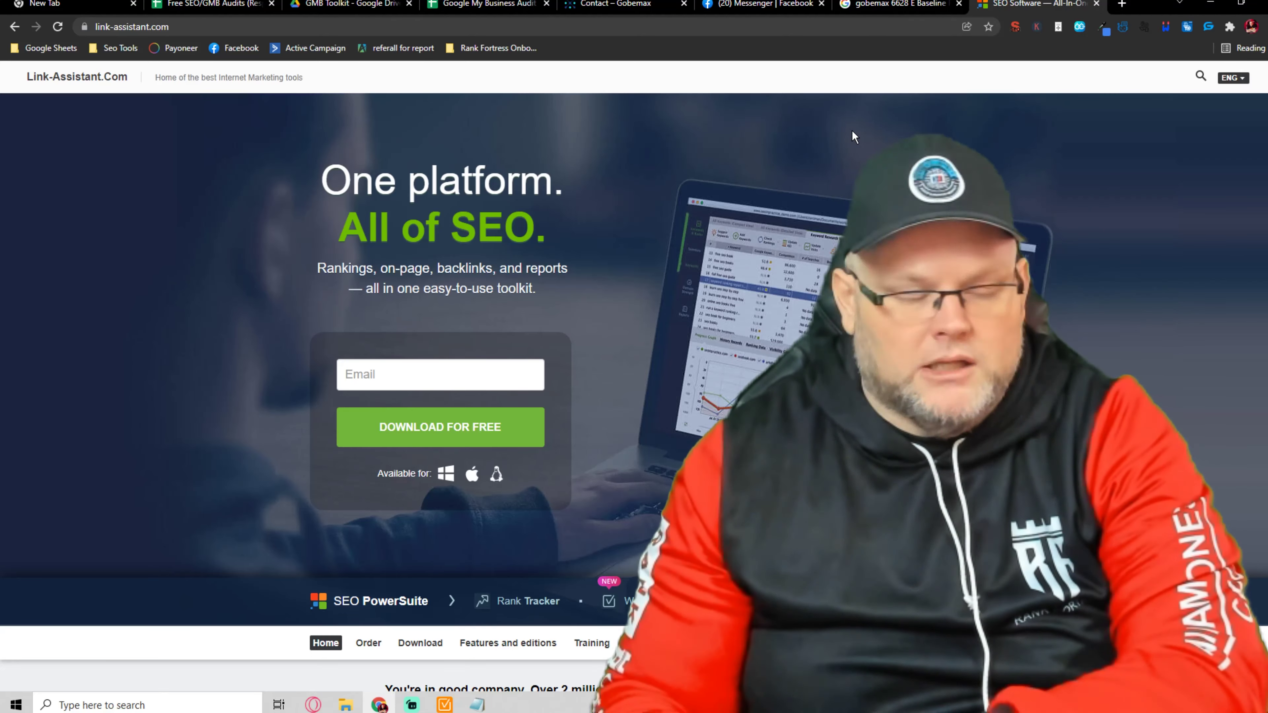
{"action": "scroll", "coordinate": [730, 201], "scroll_direction": "down", "scroll_amount": 15}
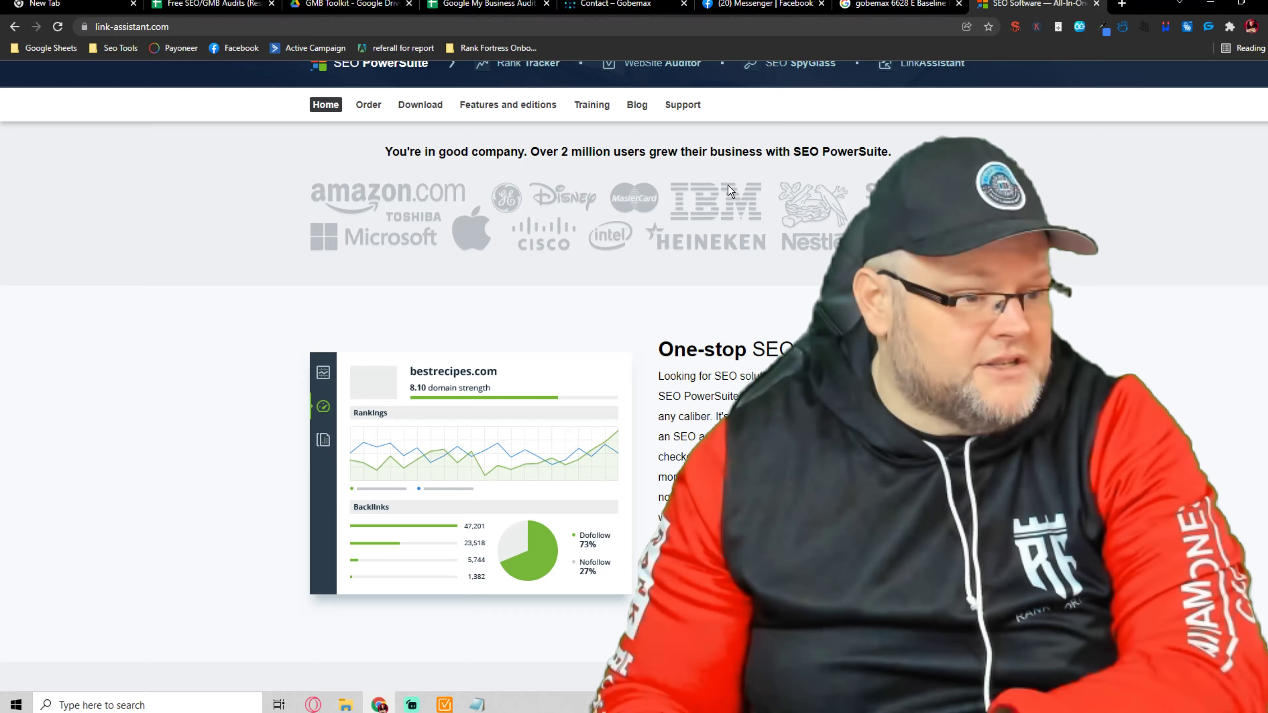
{"action": "scroll", "coordinate": [715, 195], "scroll_direction": "up", "scroll_amount": 12}
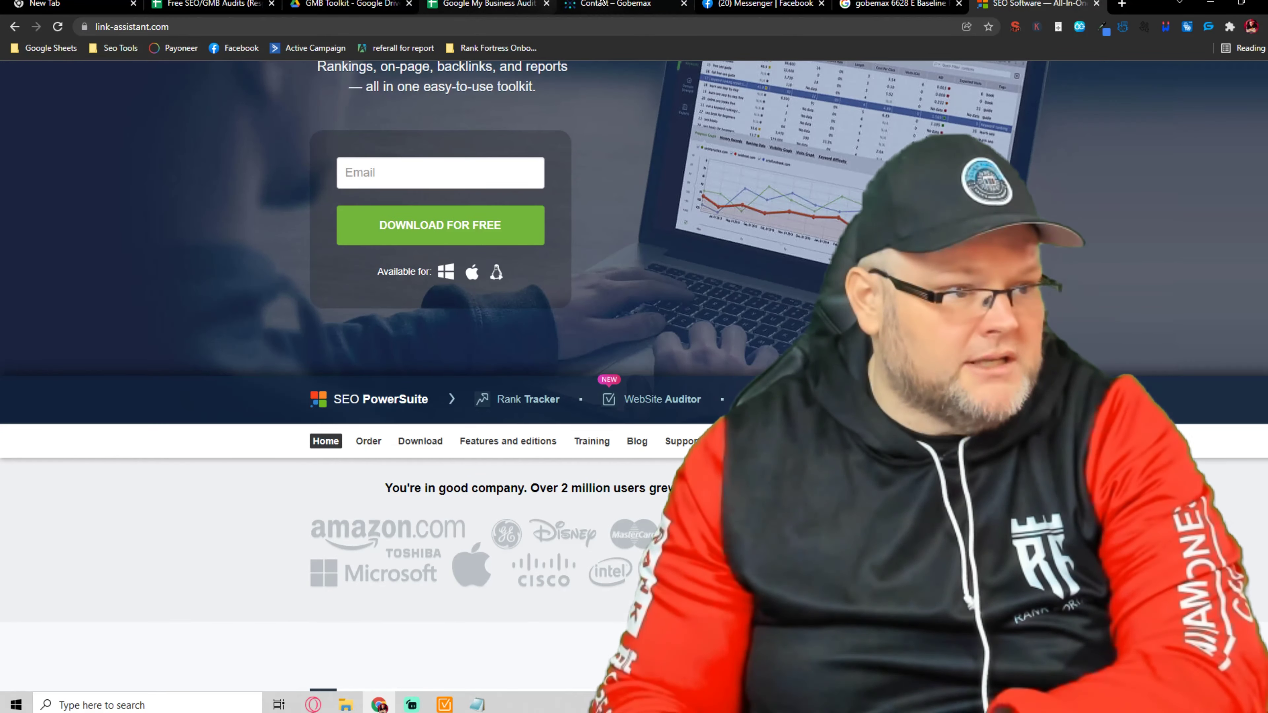
From the Contact – Gobemax tab, load the gobemax.com home page via the GOBEMAX logo
{"action": "left_click", "coordinate": [603, 4]}
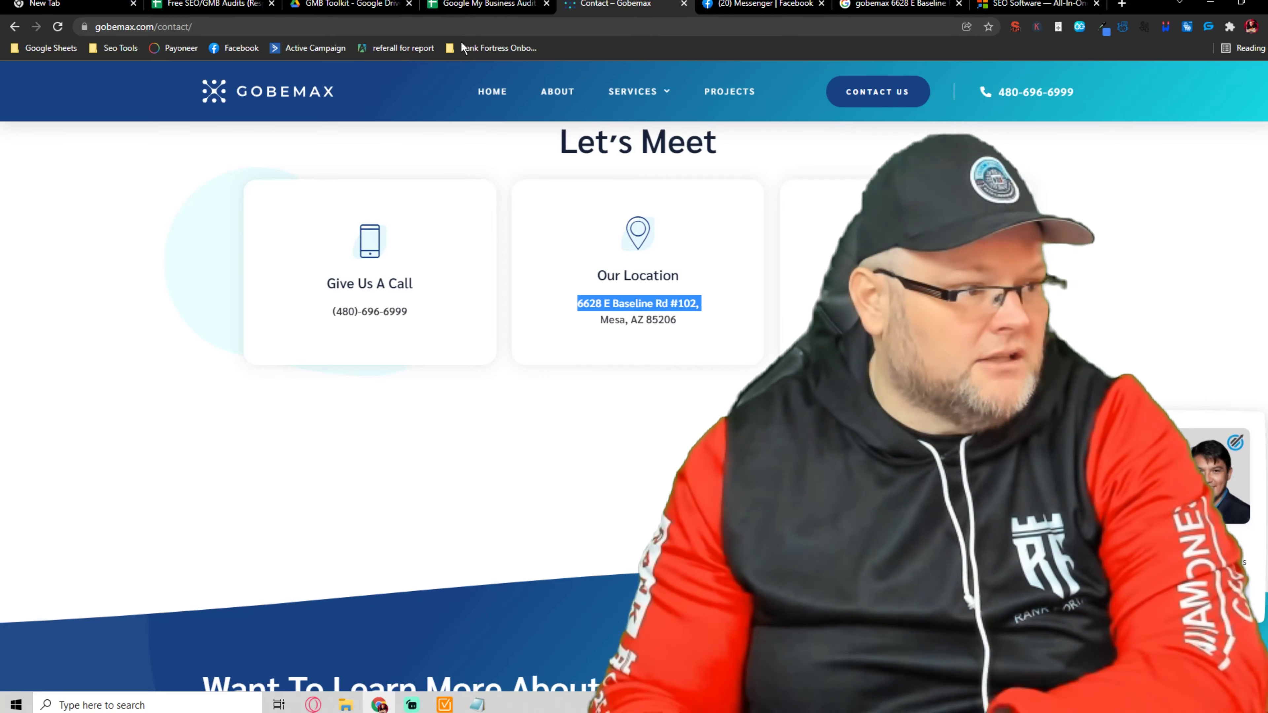
{"action": "left_click", "coordinate": [268, 92]}
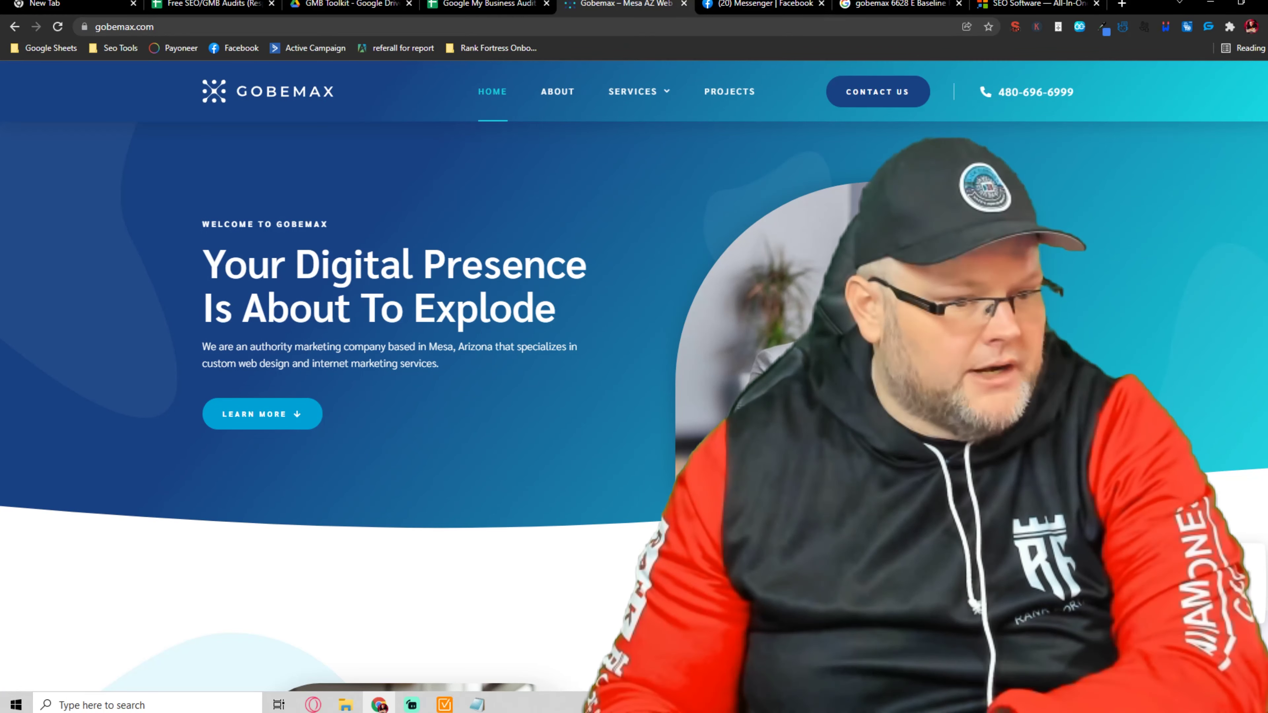
{"action": "scroll", "coordinate": [320, 399], "scroll_direction": "down", "scroll_amount": 10}
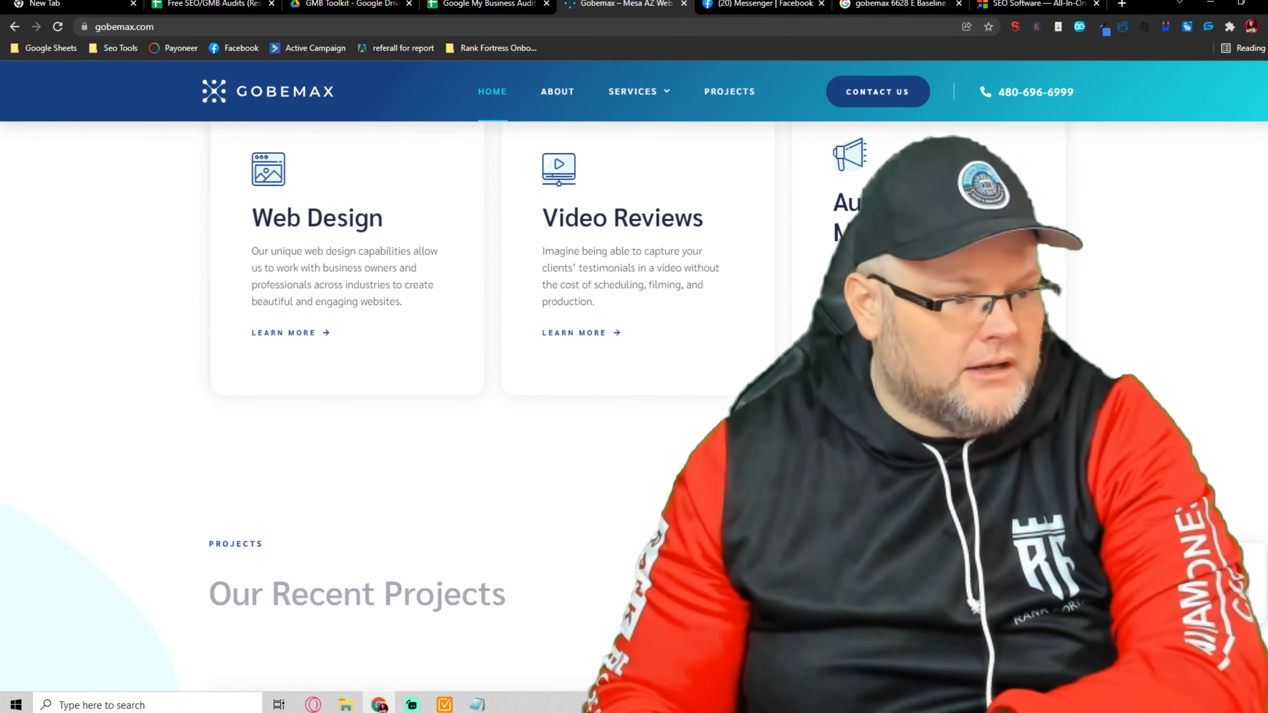
{"action": "scroll", "coordinate": [319, 399], "scroll_direction": "up", "scroll_amount": 10}
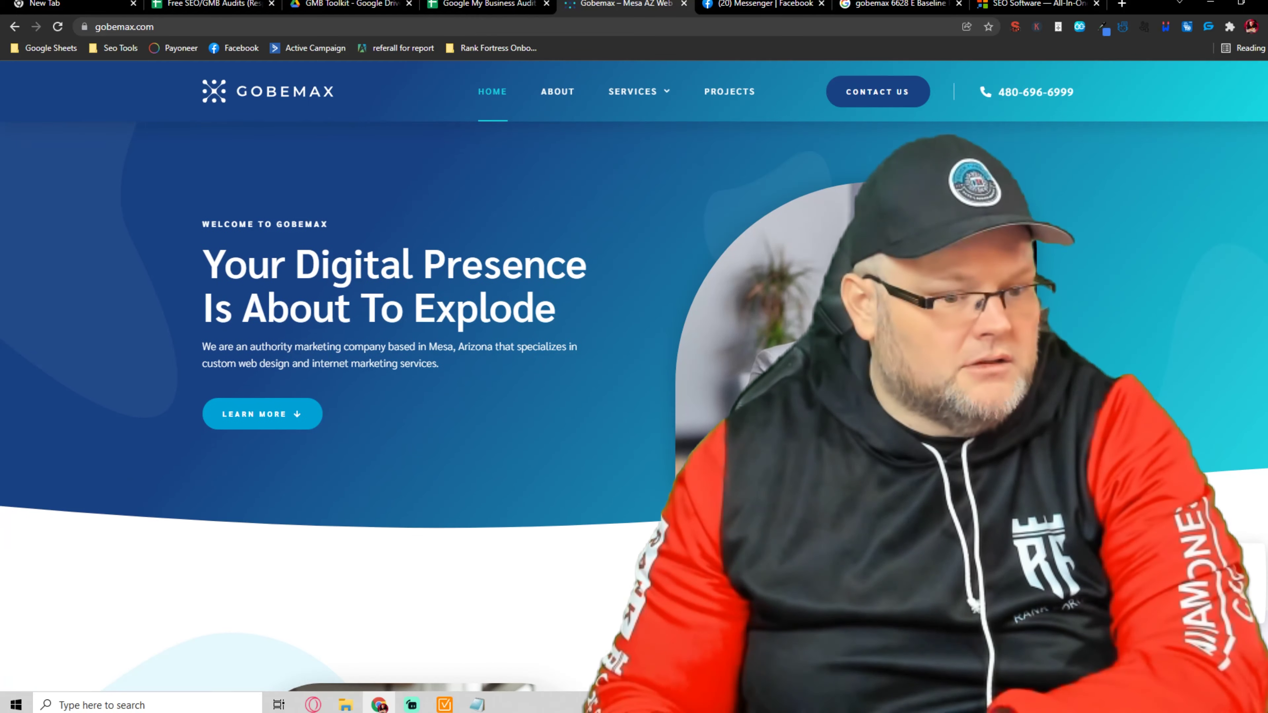
Scroll the Gobemax home page down to the footer and back toward the top
{"action": "scroll", "coordinate": [539, 85], "scroll_direction": "down", "scroll_amount": 6}
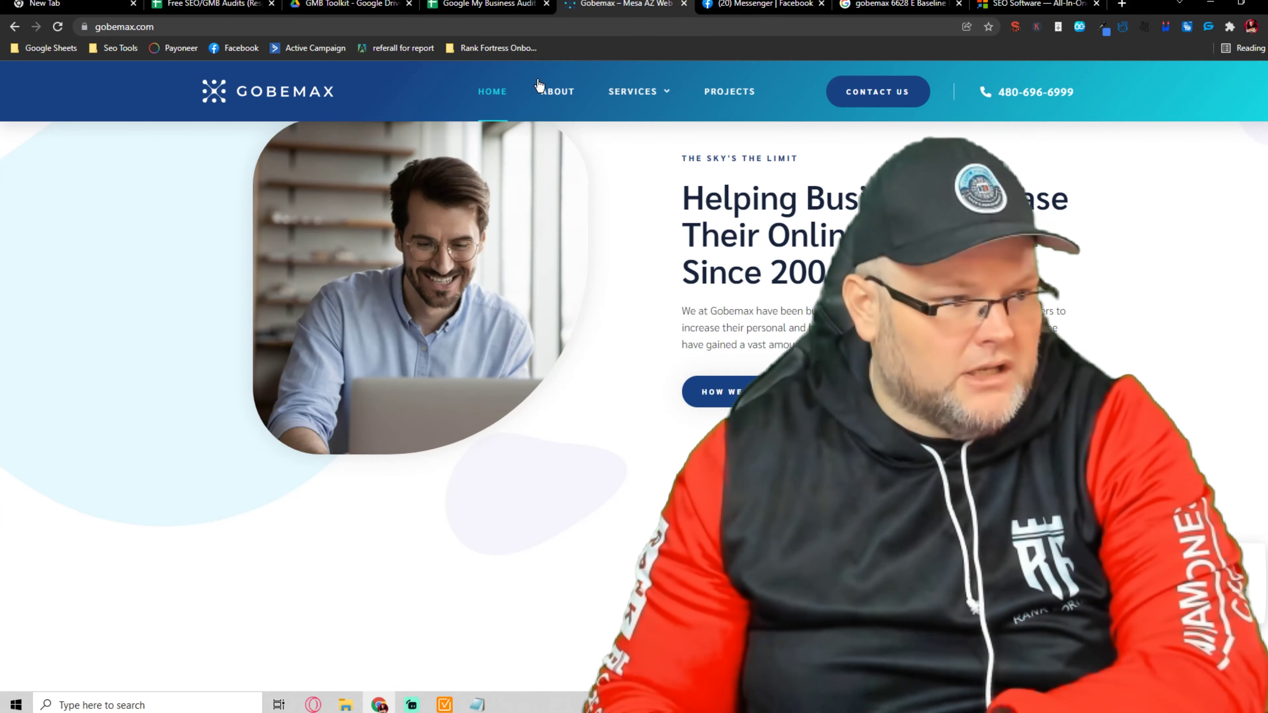
{"action": "scroll", "coordinate": [1081, 319], "scroll_direction": "down", "scroll_amount": 8}
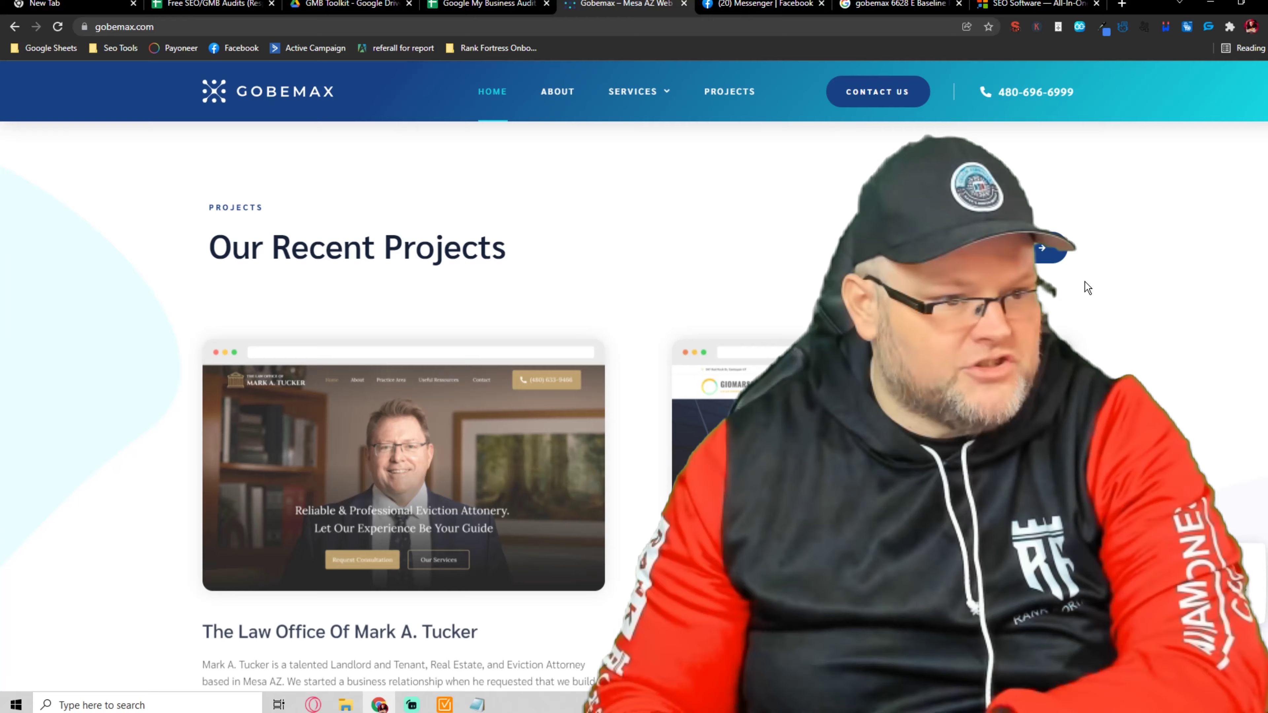
{"action": "scroll", "coordinate": [1084, 275], "scroll_direction": "down", "scroll_amount": 5}
{"action": "scroll", "coordinate": [1053, 315], "scroll_direction": "down", "scroll_amount": 5}
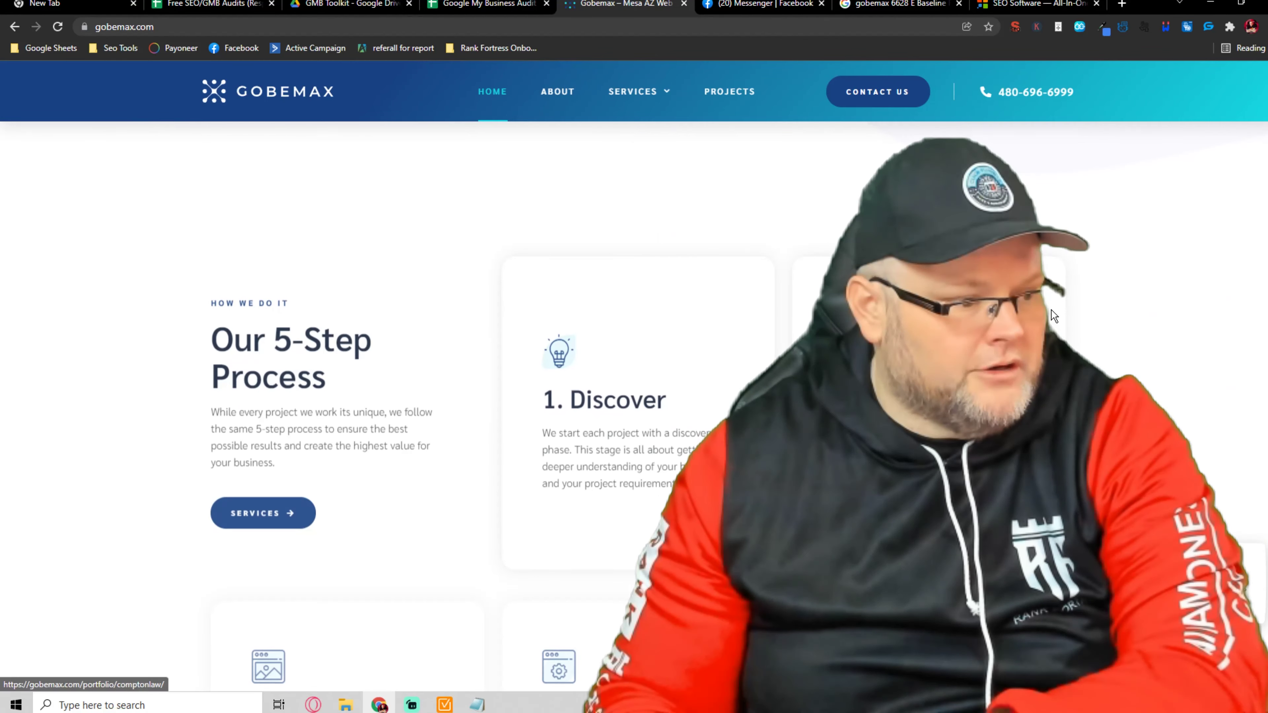
{"action": "scroll", "coordinate": [1053, 315], "scroll_direction": "down", "scroll_amount": 10}
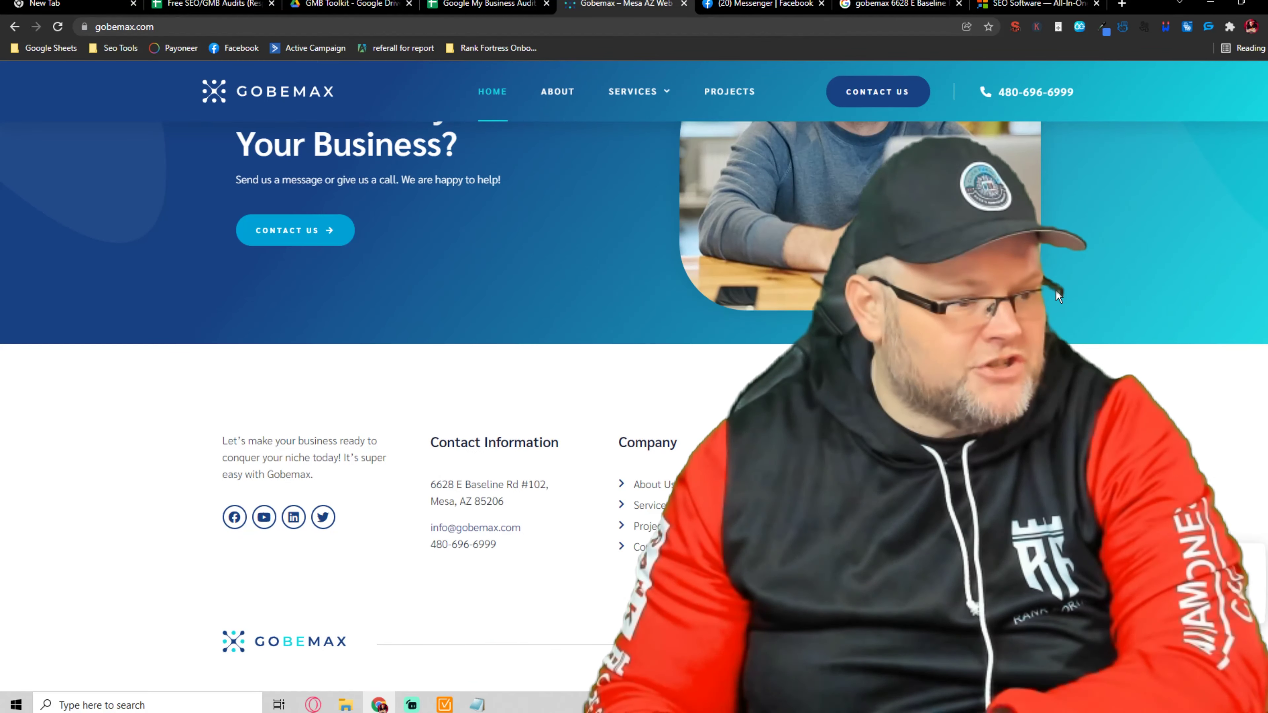
{"action": "scroll", "coordinate": [1063, 287], "scroll_direction": "up", "scroll_amount": 10}
{"action": "scroll", "coordinate": [1088, 269], "scroll_direction": "down", "scroll_amount": 8}
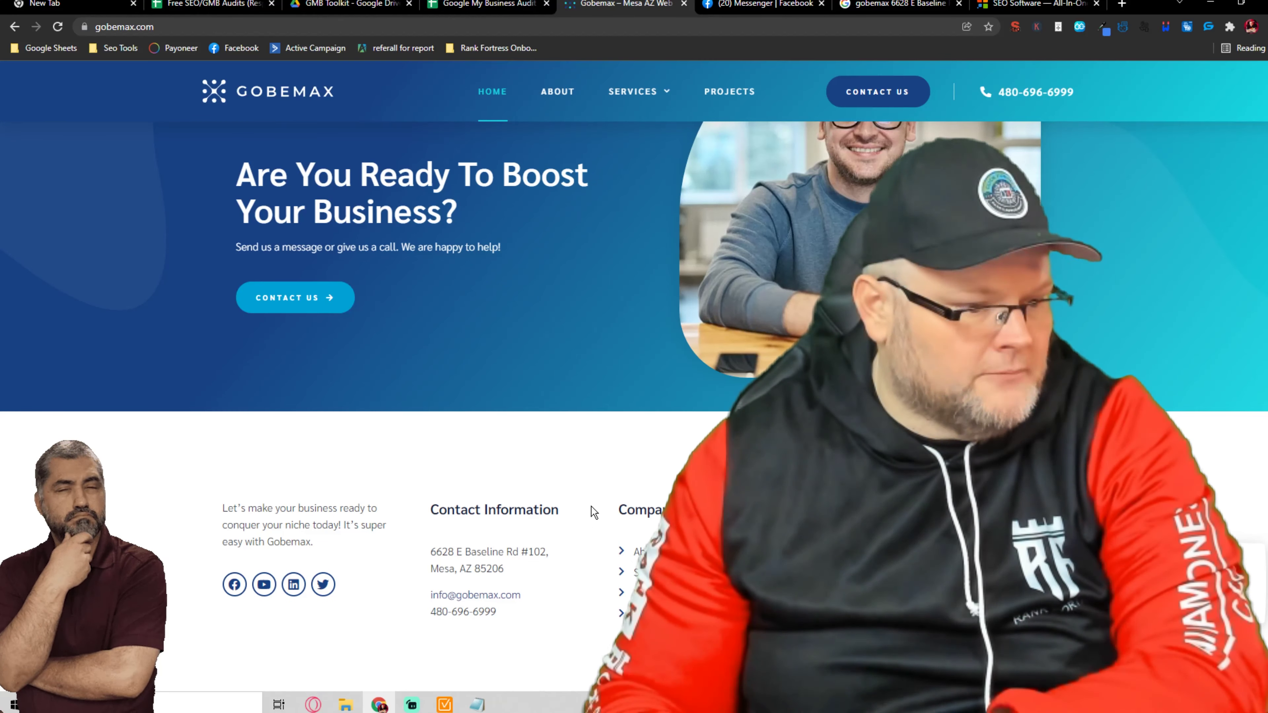
{"action": "scroll", "coordinate": [592, 507], "scroll_direction": "up", "scroll_amount": 10}
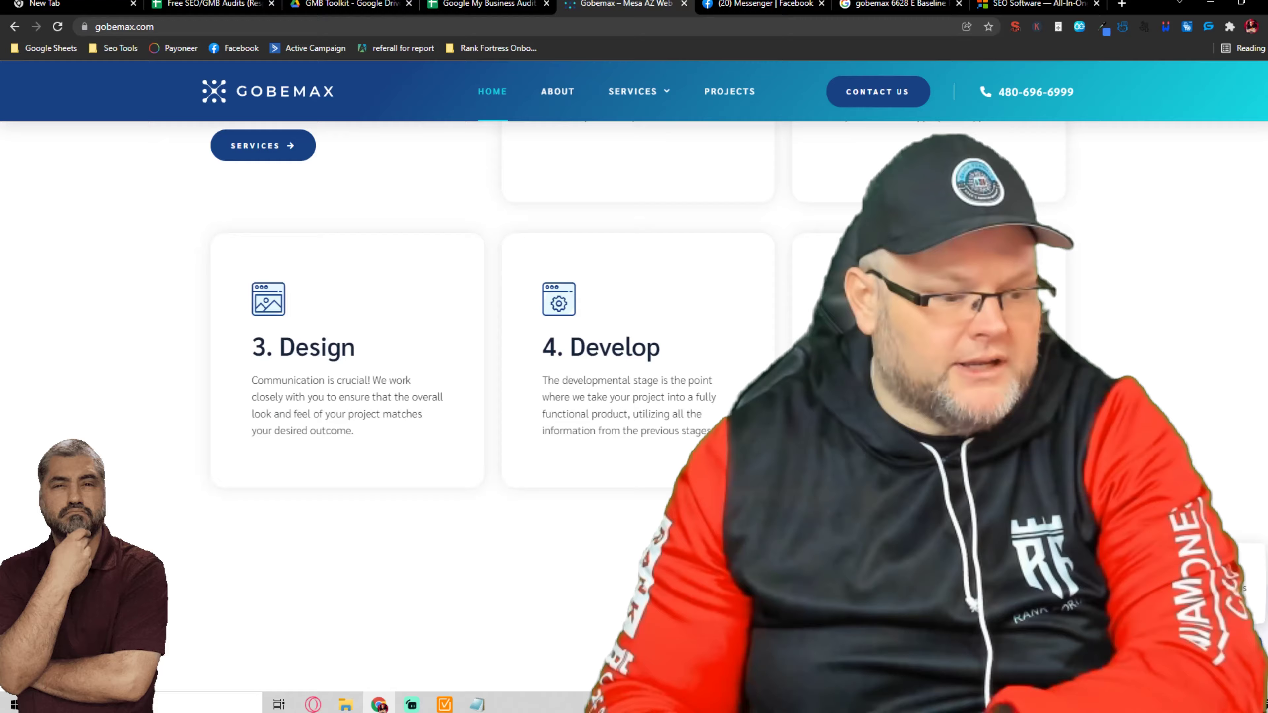
{"action": "scroll", "coordinate": [1228, 126], "scroll_direction": "up", "scroll_amount": 10}
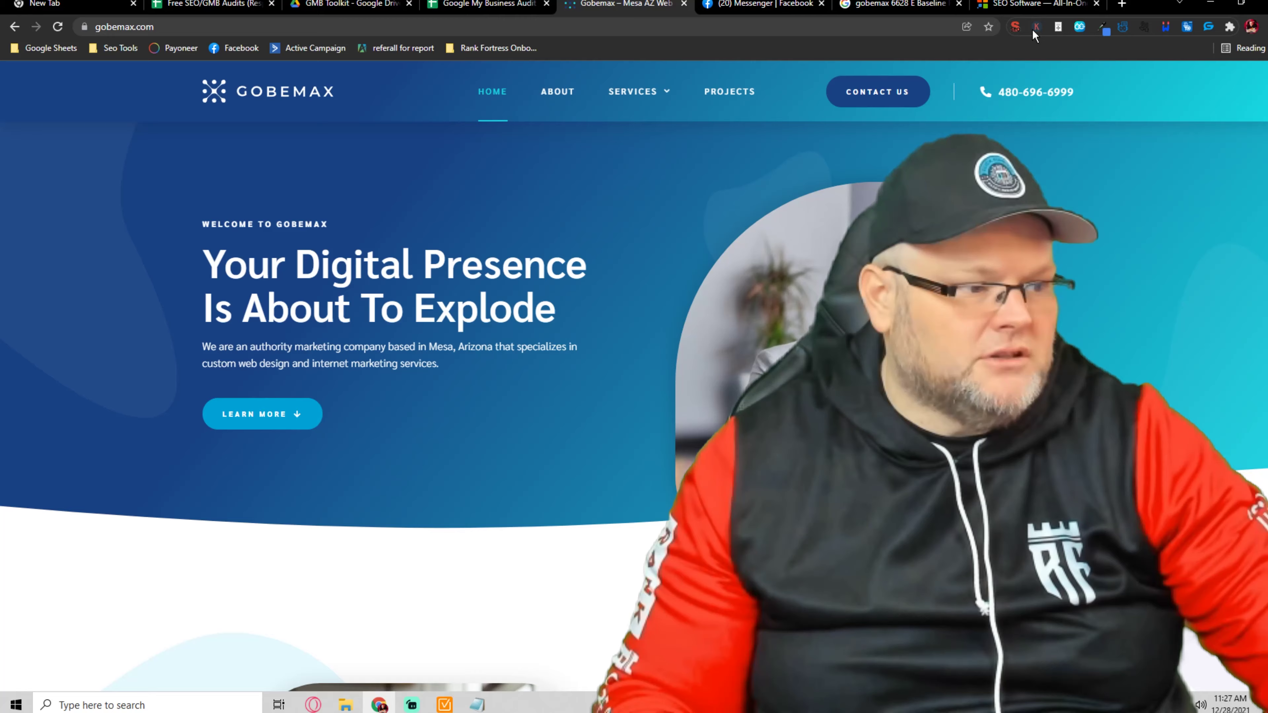
Test the click-to-call number, dismiss the call prompt, and select the 'Your Digital Presence Is About To Explode' headline
{"action": "left_click", "coordinate": [1029, 93]}
{"action": "left_click", "coordinate": [987, 45]}
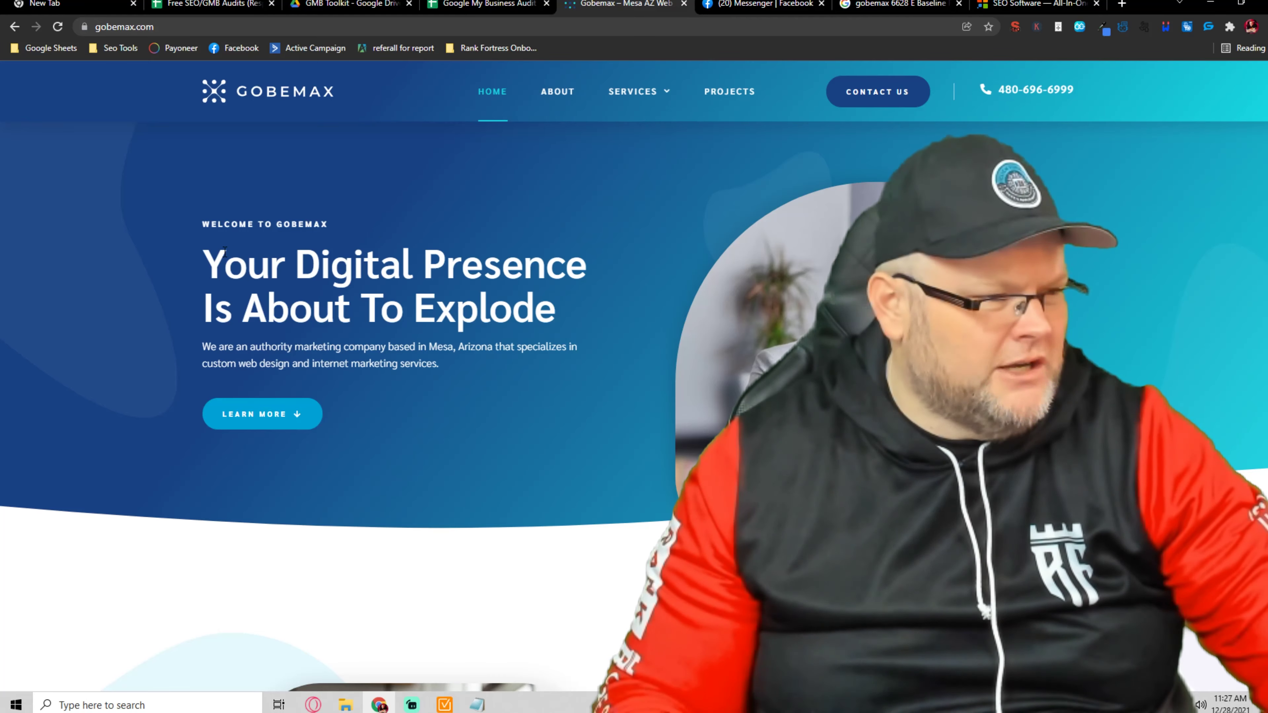
{"action": "left_click_drag", "start_coordinate": [197, 254], "coordinate": [638, 310]}
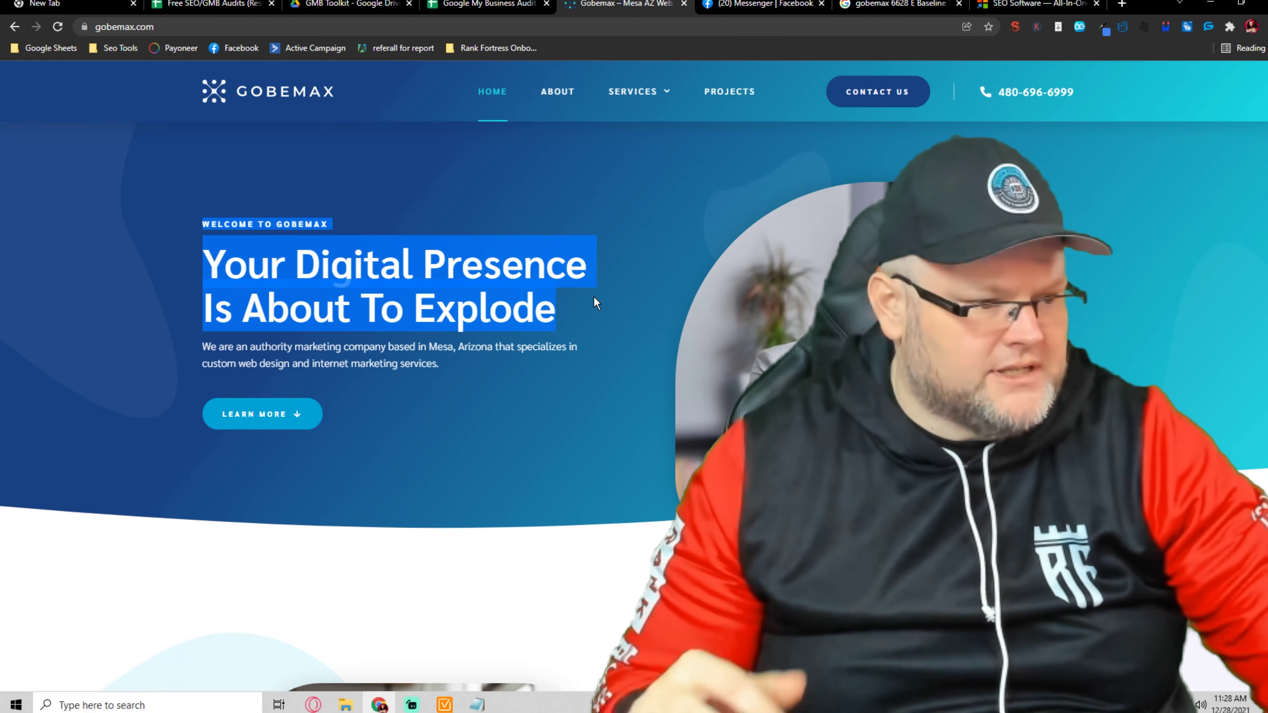
{"action": "double_click", "coordinate": [432, 349]}
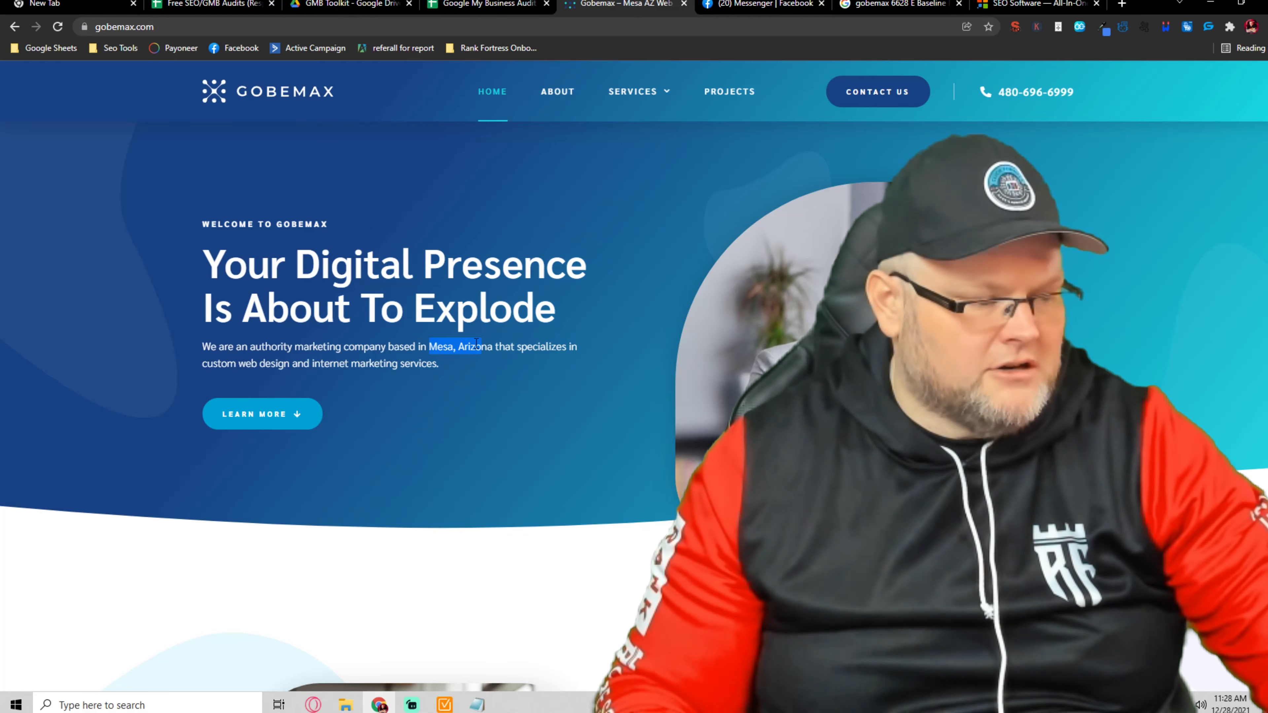
{"action": "left_click_drag", "start_coordinate": [214, 259], "coordinate": [566, 311]}
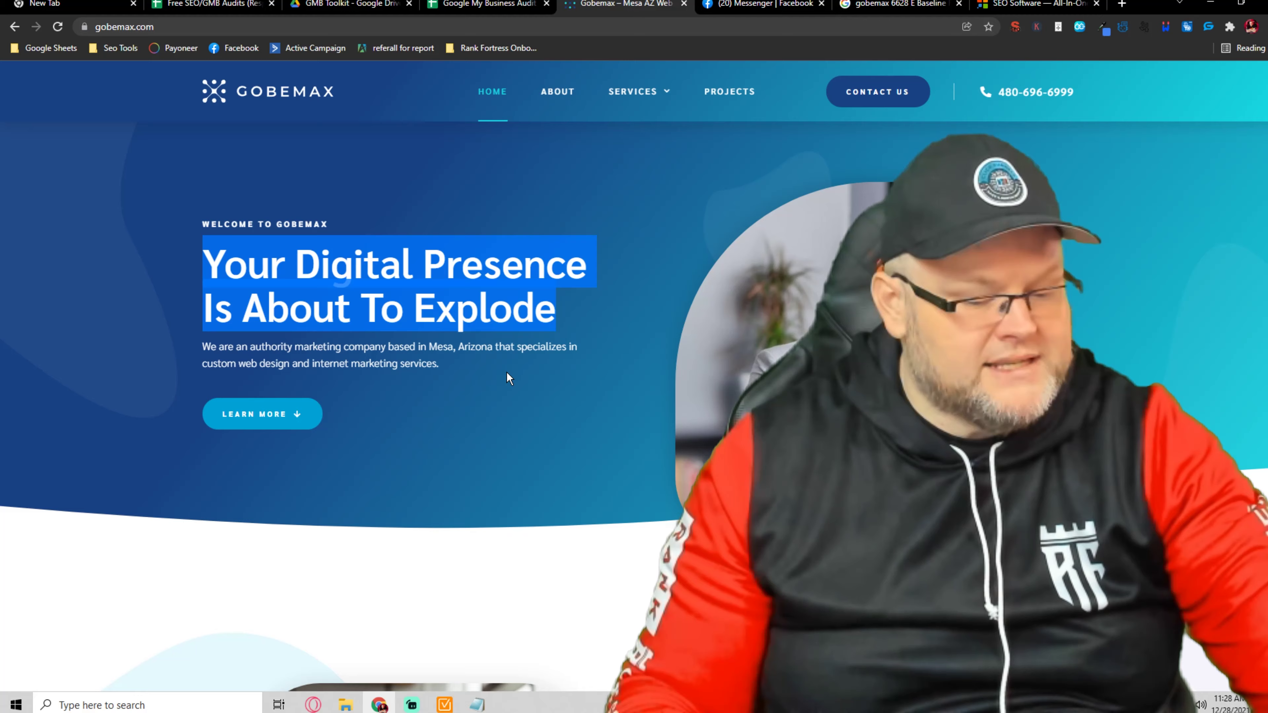
{"action": "scroll", "coordinate": [499, 355], "scroll_direction": "down", "scroll_amount": 4}
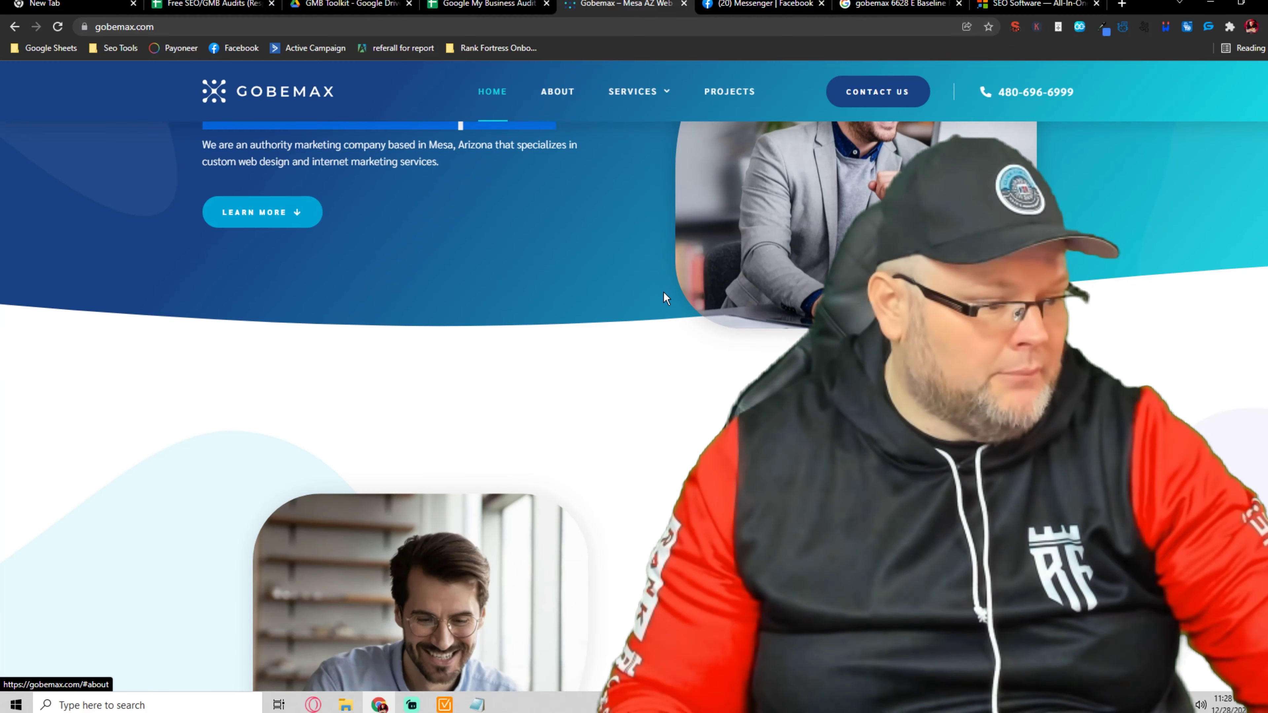
{"action": "left_click", "coordinate": [284, 208]}
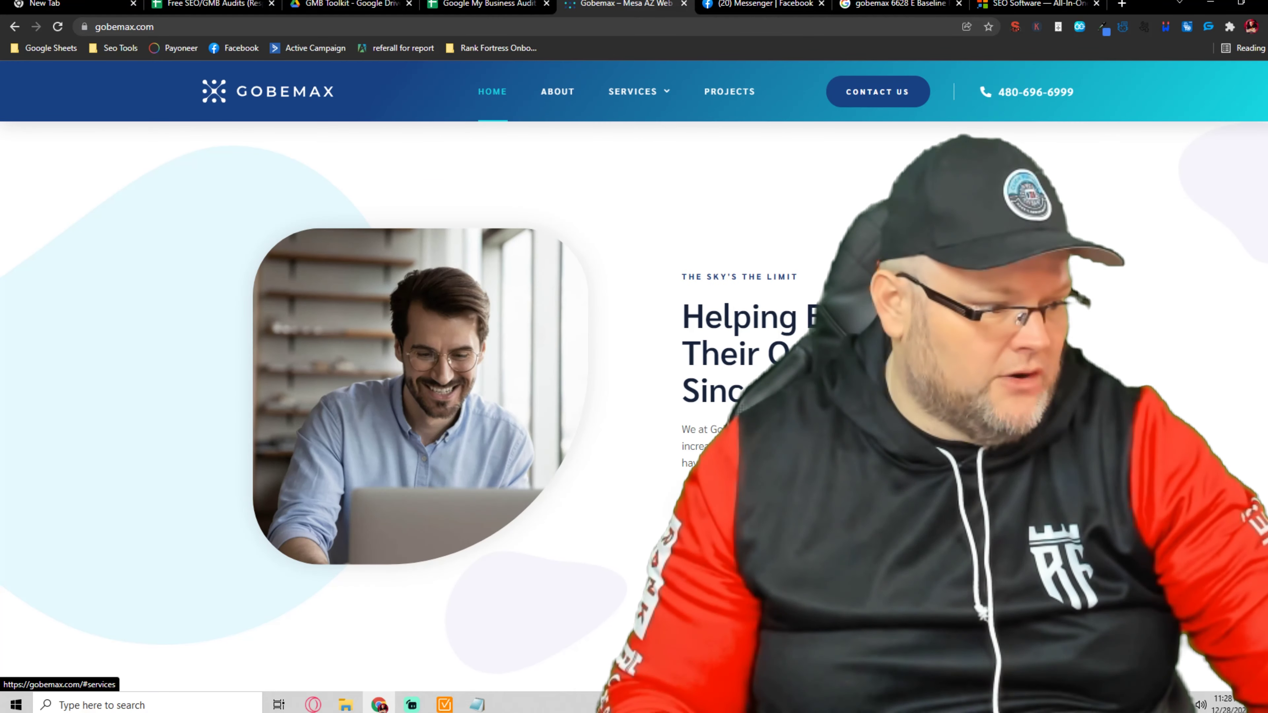
{"action": "left_click", "coordinate": [699, 507]}
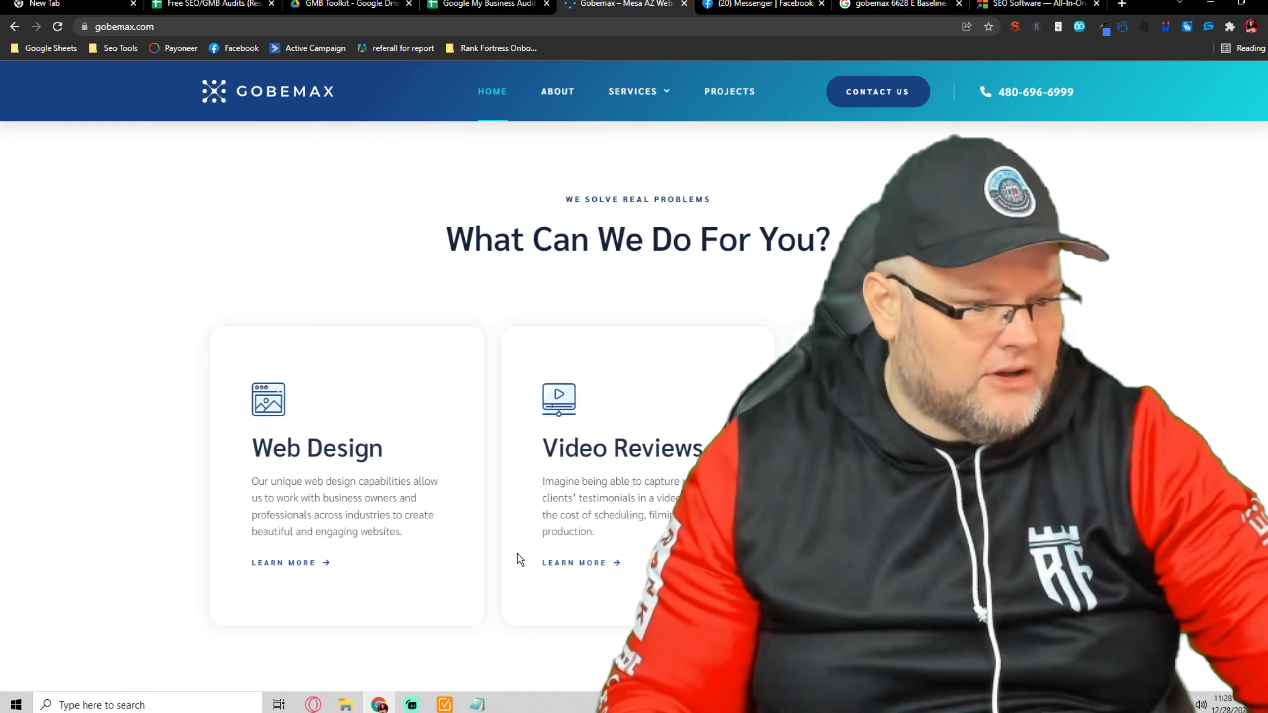
{"action": "scroll", "coordinate": [519, 559], "scroll_direction": "down", "scroll_amount": 5}
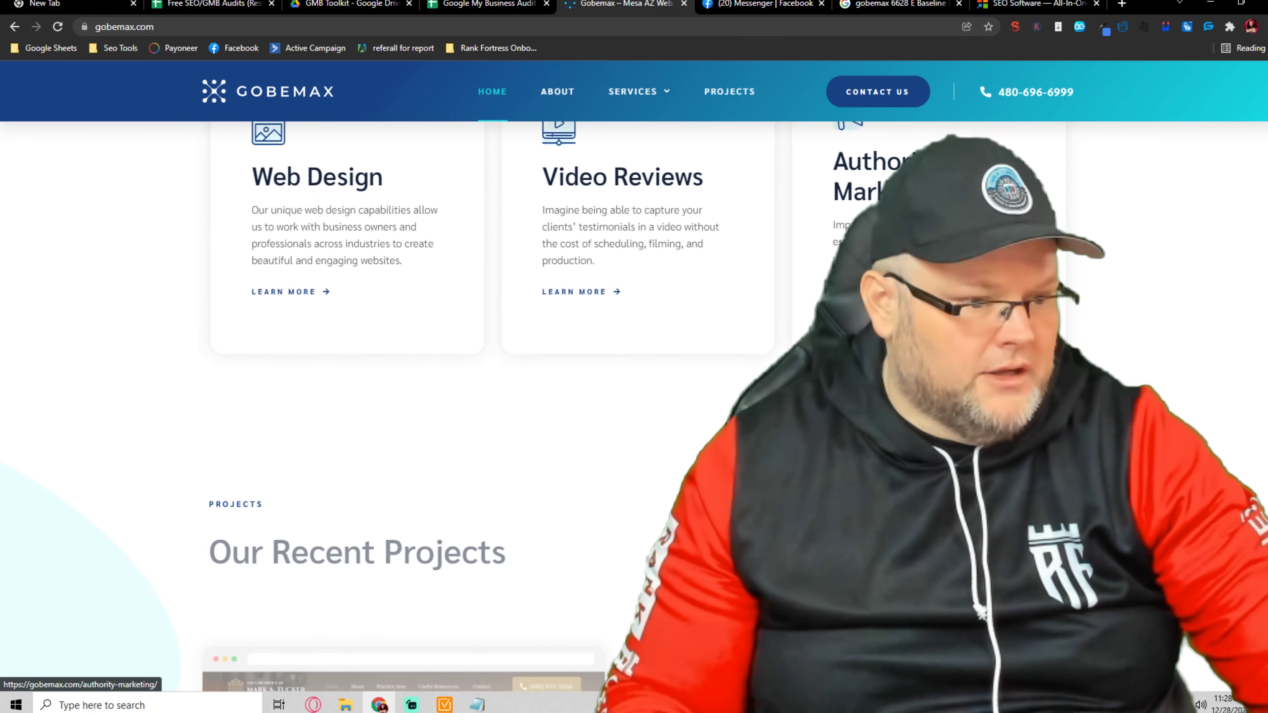
{"action": "scroll", "coordinate": [624, 460], "scroll_direction": "down", "scroll_amount": 20}
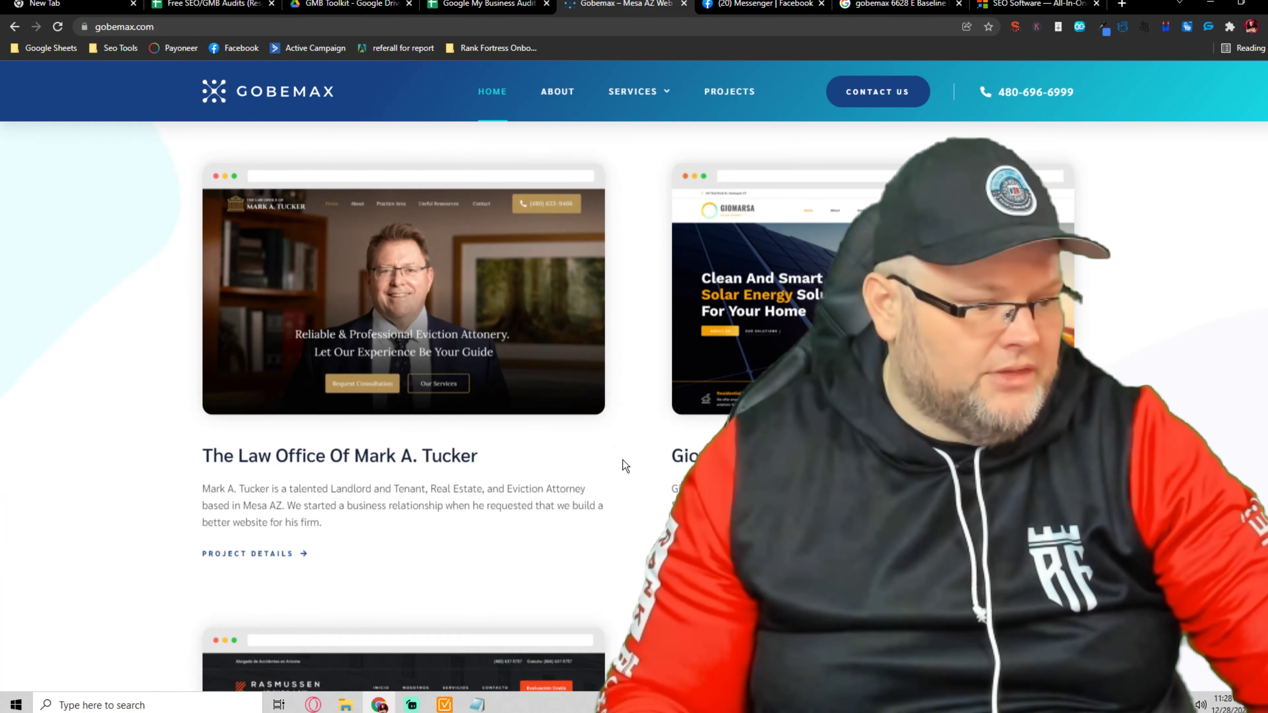
{"action": "scroll", "coordinate": [619, 455], "scroll_direction": "up", "scroll_amount": 20}
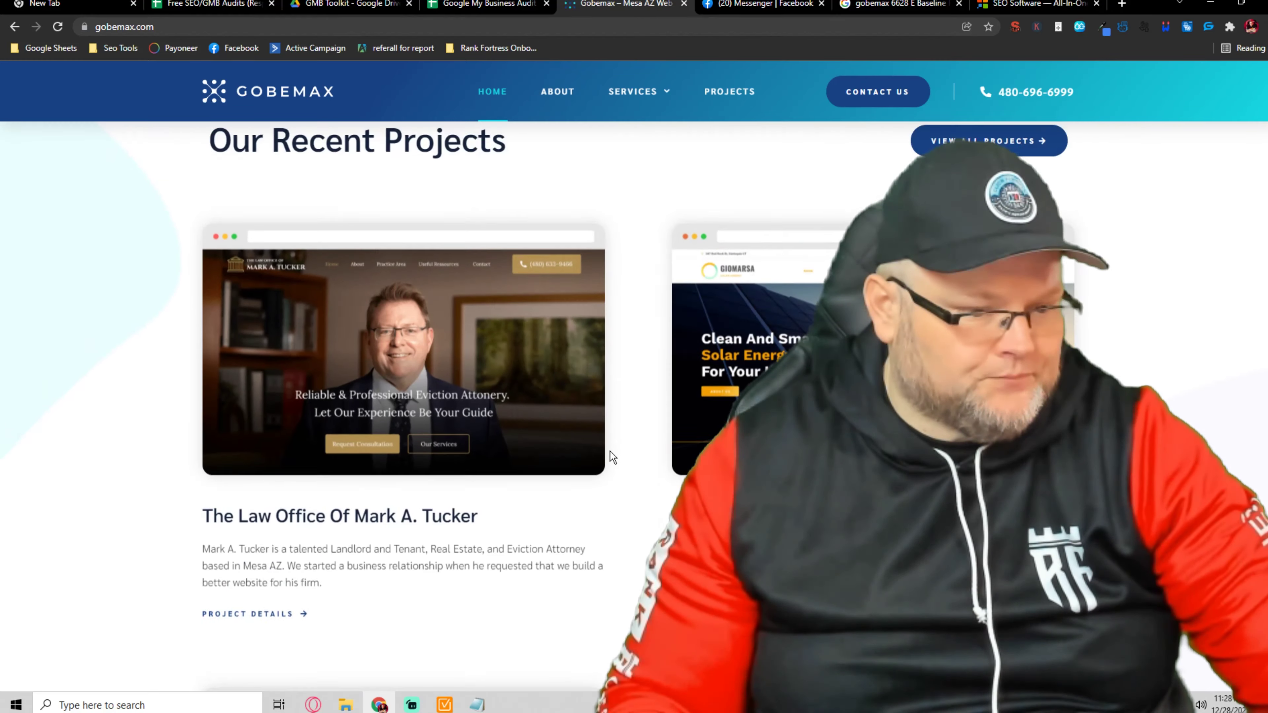
{"action": "scroll", "coordinate": [631, 431], "scroll_direction": "up", "scroll_amount": 10}
{"action": "scroll", "coordinate": [639, 425], "scroll_direction": "down", "scroll_amount": 11}
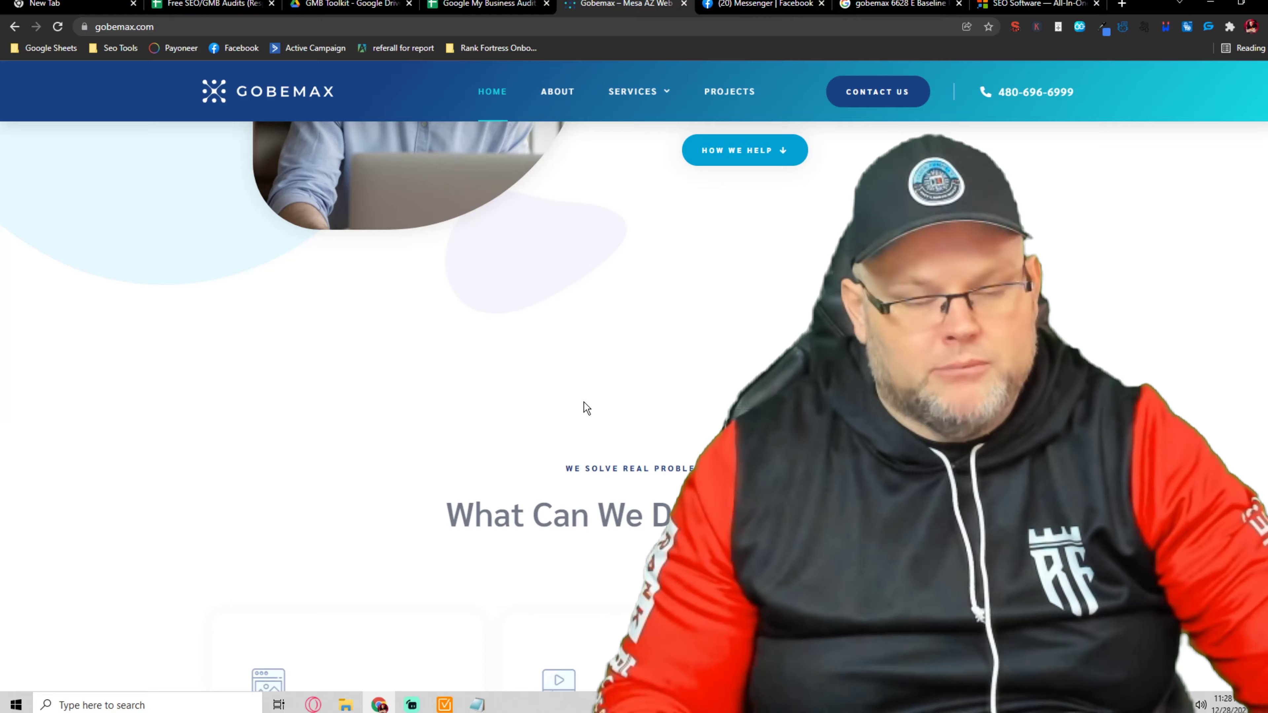
{"action": "scroll", "coordinate": [569, 393], "scroll_direction": "down", "scroll_amount": 10}
{"action": "scroll", "coordinate": [553, 390], "scroll_direction": "down", "scroll_amount": 15}
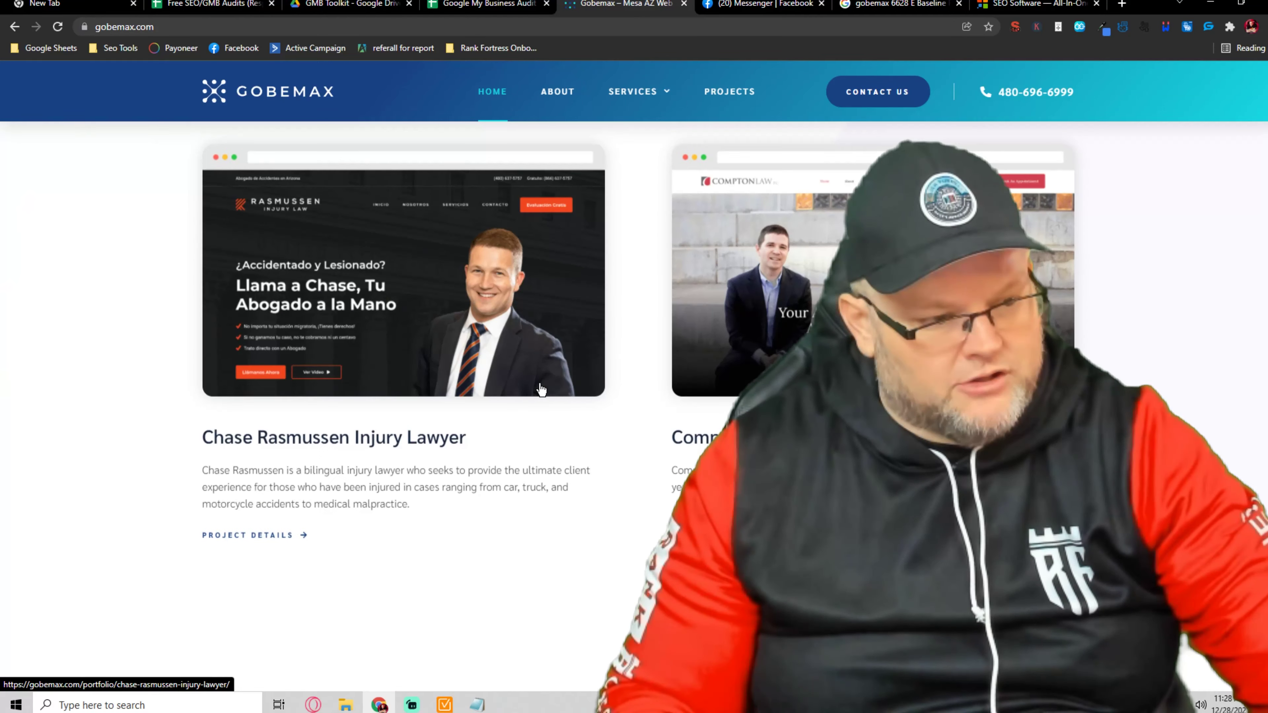
{"action": "scroll", "coordinate": [315, 288], "scroll_direction": "up", "scroll_amount": 13}
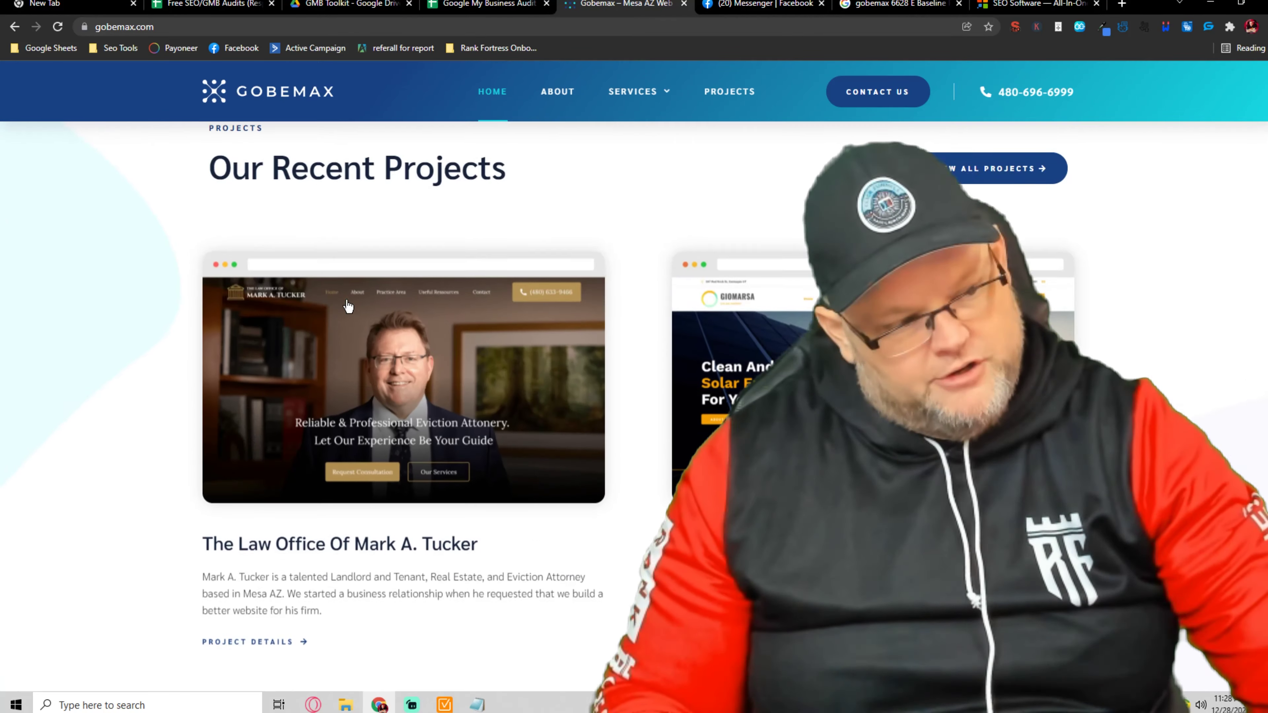
Open and scroll through The Law Office Of Mark A. Tucker project page
{"action": "left_click", "coordinate": [378, 473]}
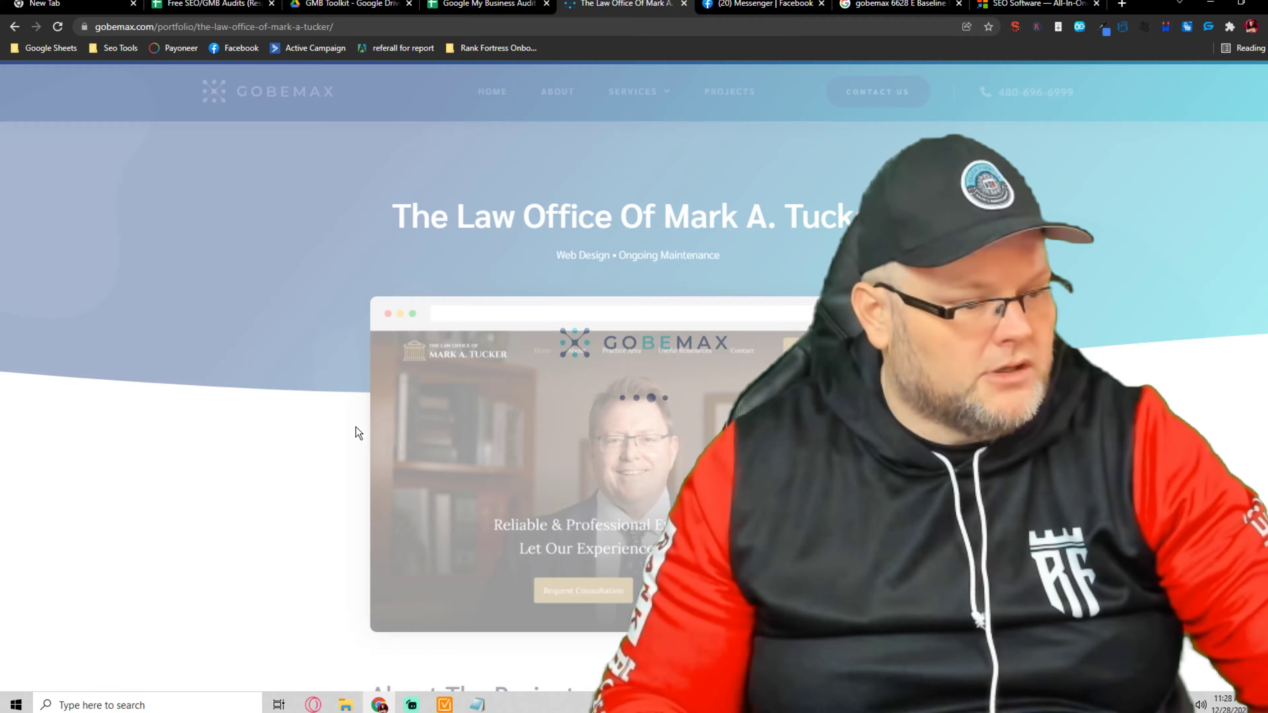
{"action": "scroll", "coordinate": [355, 425], "scroll_direction": "down", "scroll_amount": 15}
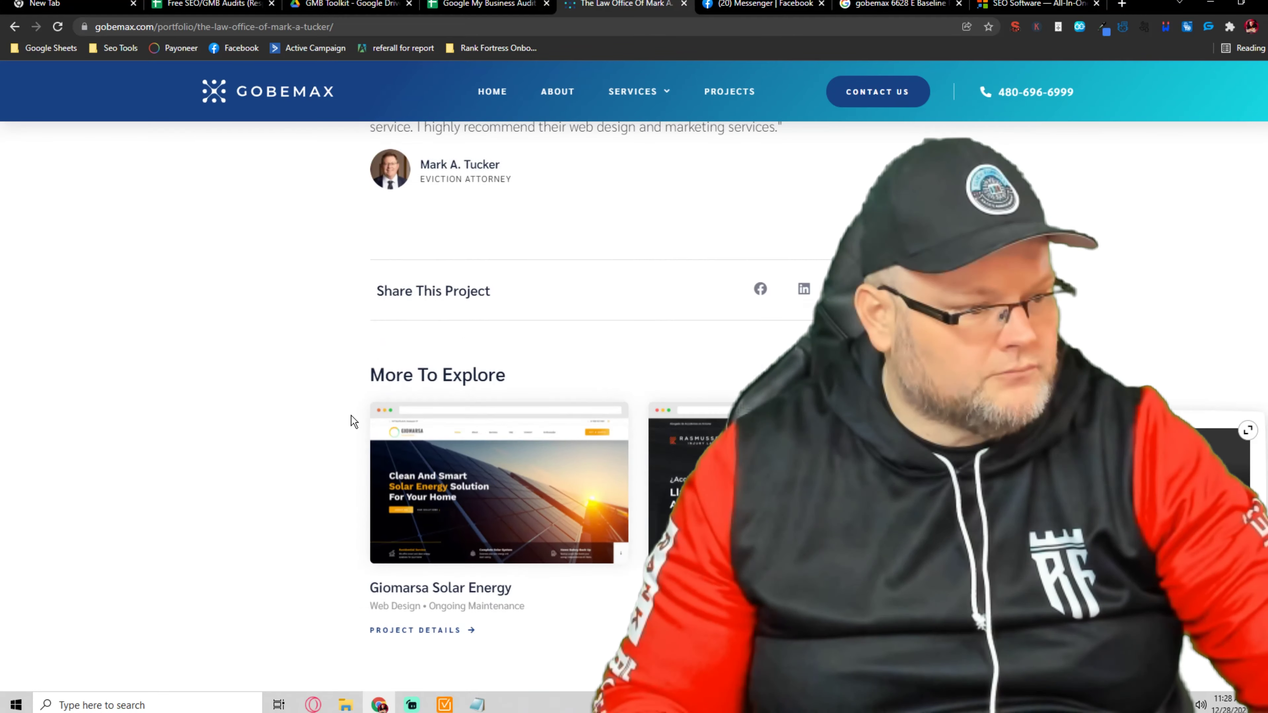
{"action": "scroll", "coordinate": [352, 420], "scroll_direction": "down", "scroll_amount": 6}
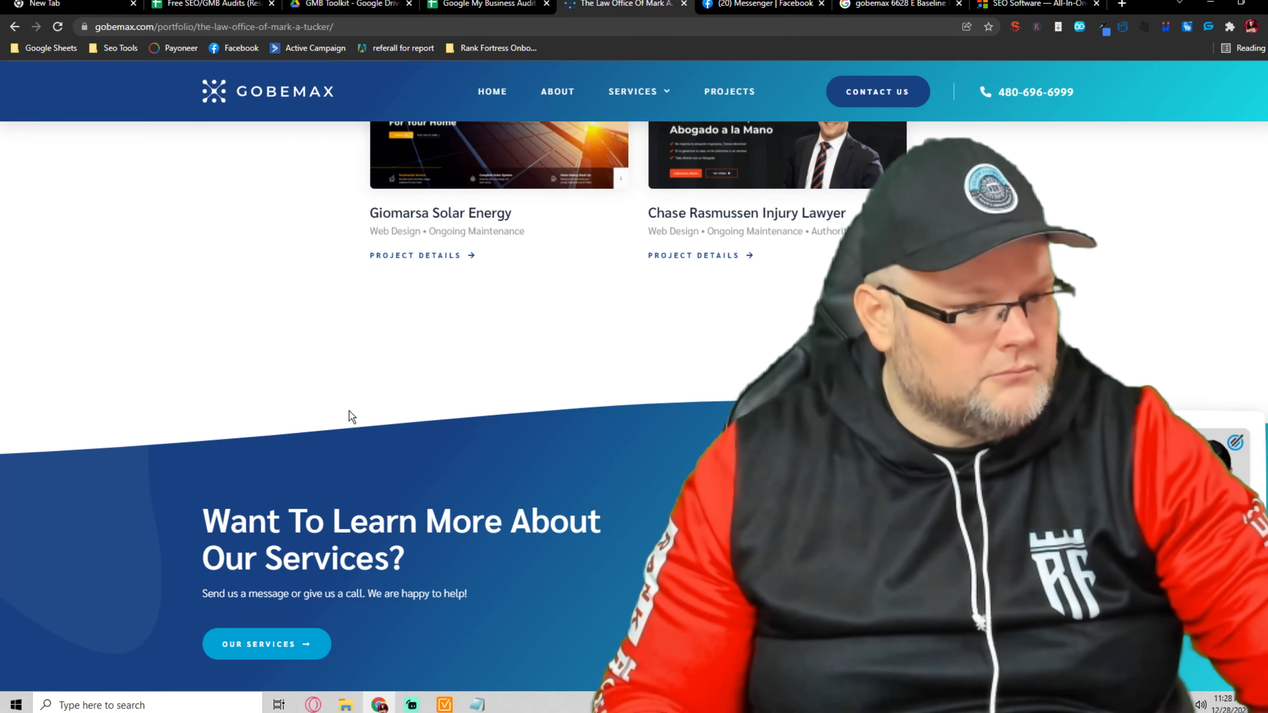
Return to the Gobemax home page and load the About page
{"action": "left_click", "coordinate": [16, 29]}
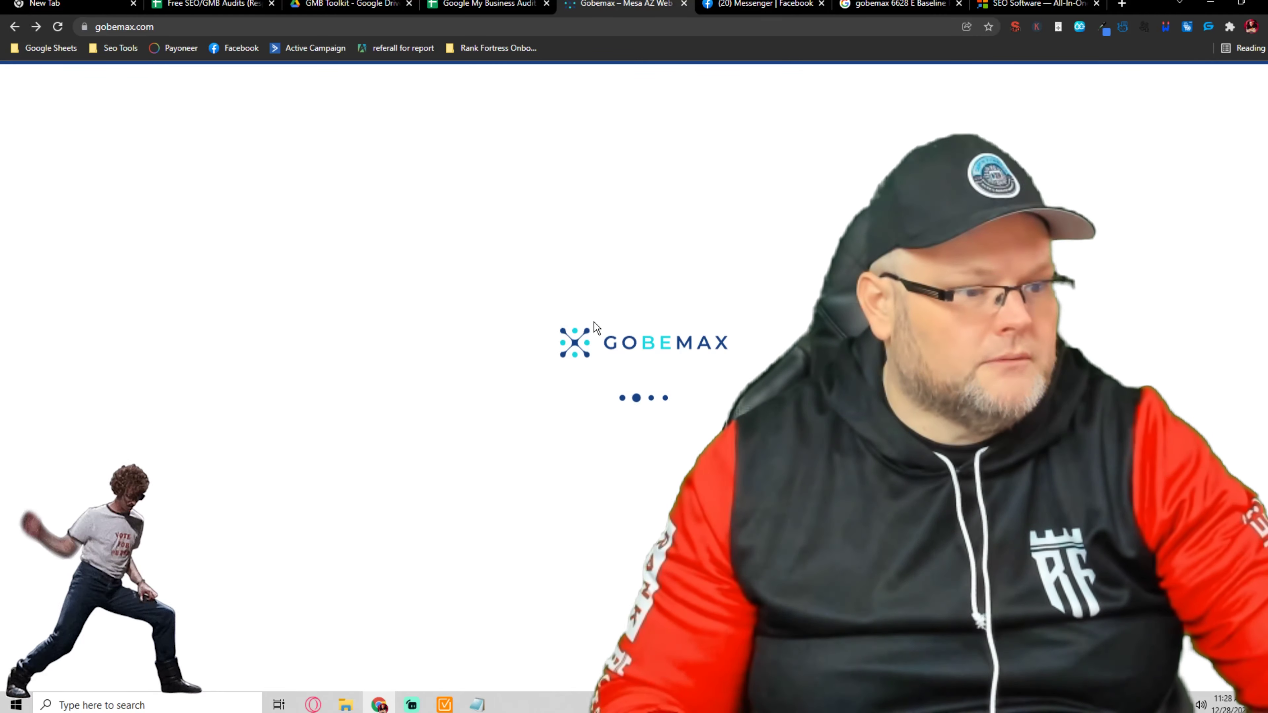
{"action": "scroll", "coordinate": [576, 322], "scroll_direction": "up", "scroll_amount": 10}
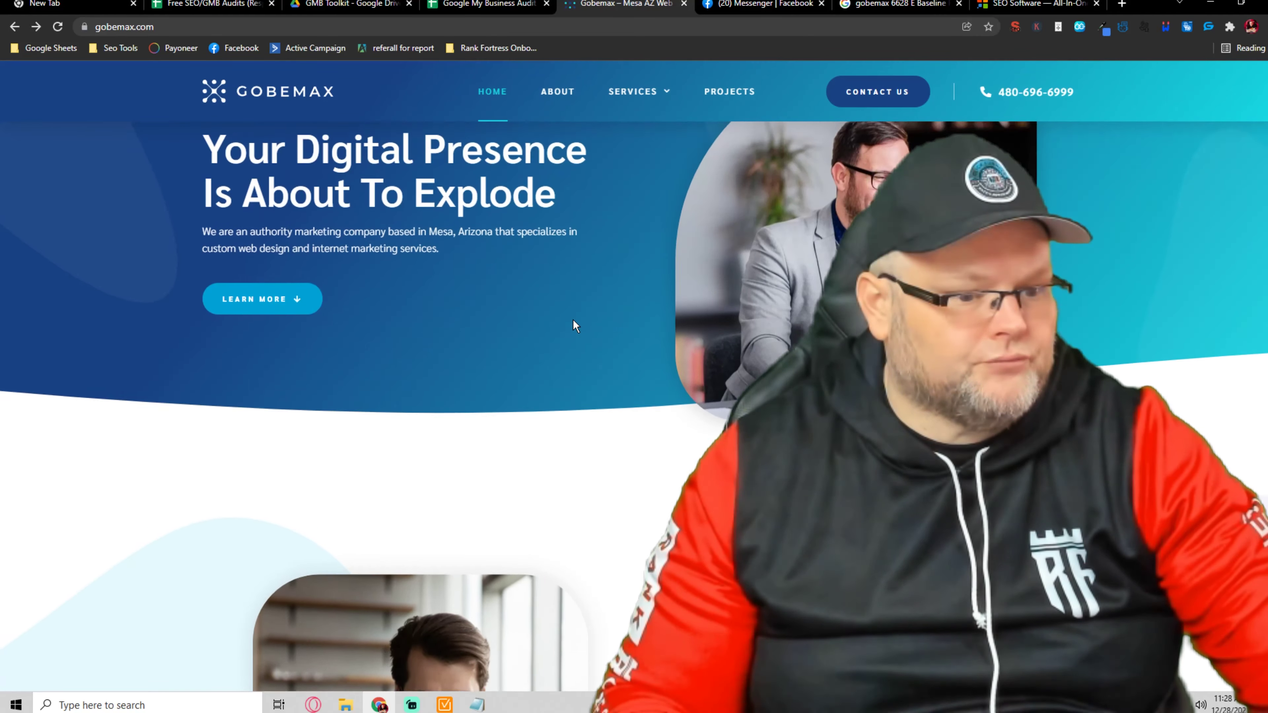
{"action": "scroll", "coordinate": [573, 320], "scroll_direction": "up", "scroll_amount": 2}
{"action": "left_click", "coordinate": [565, 93]}
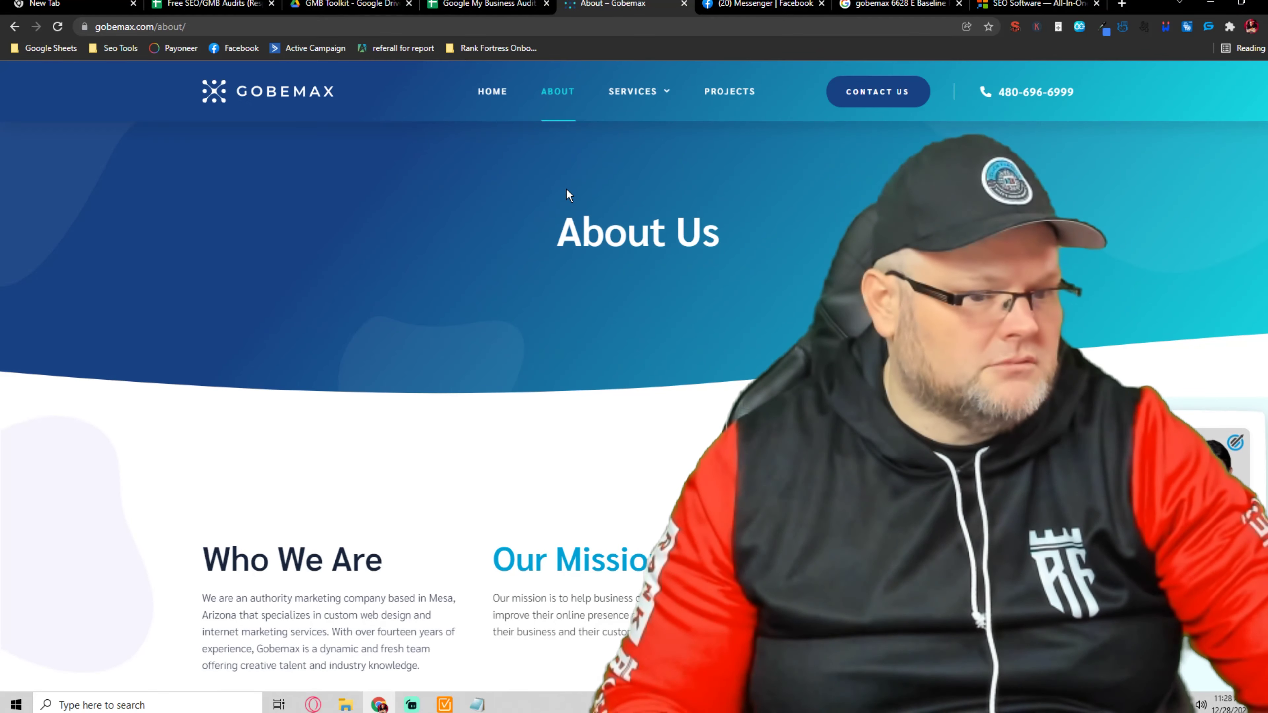
Scroll through the About page's Who We Are and Our Mission sections, then go HOME
{"action": "scroll", "coordinate": [566, 186], "scroll_direction": "down", "scroll_amount": 5}
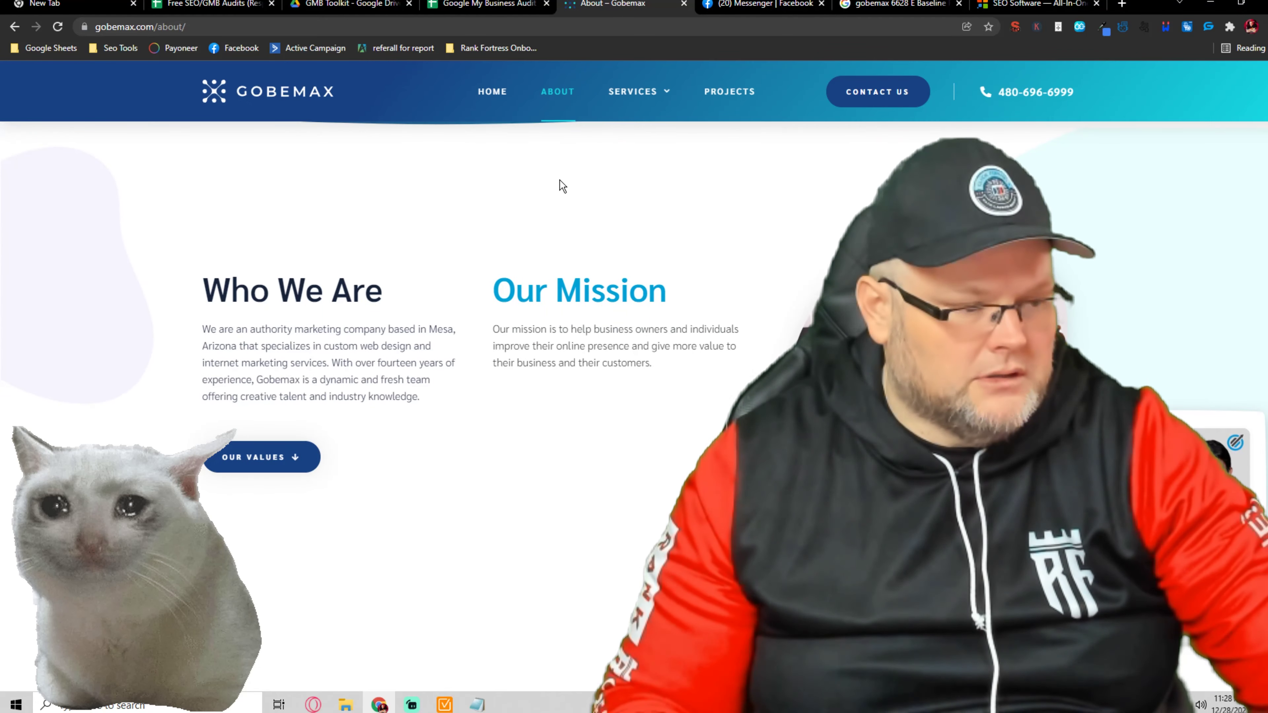
{"action": "scroll", "coordinate": [614, 250], "scroll_direction": "down", "scroll_amount": 6}
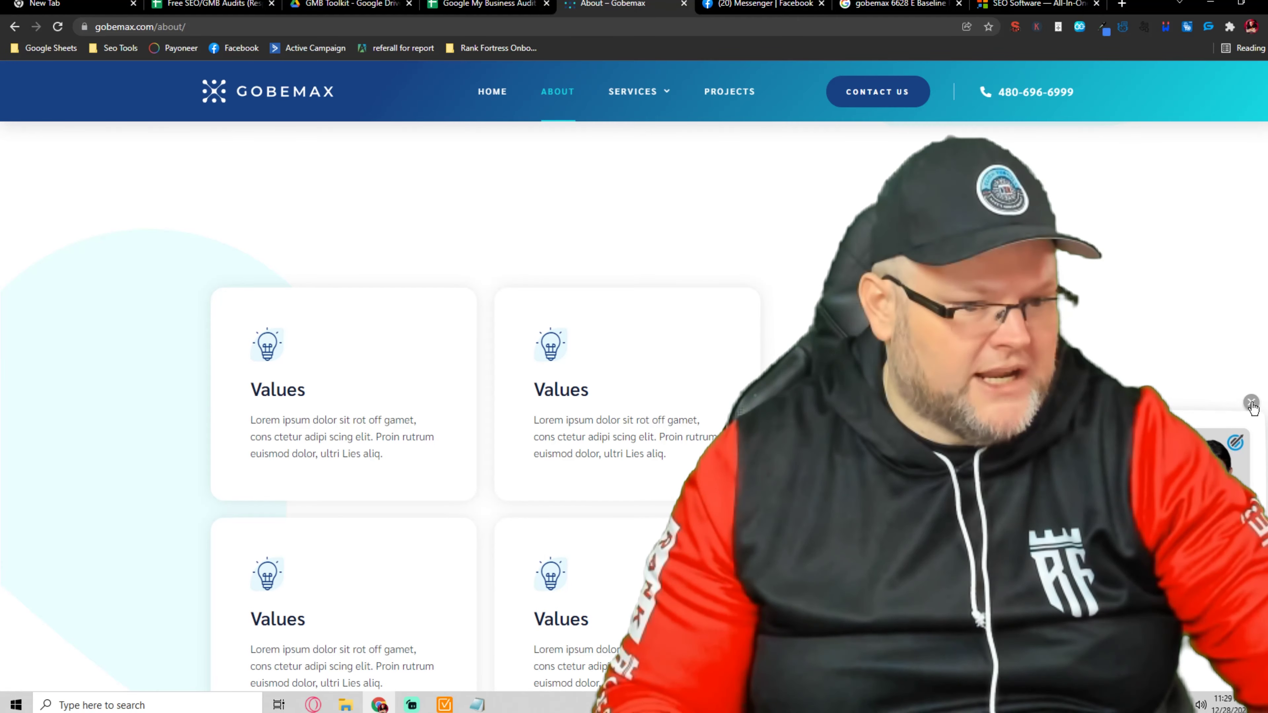
{"action": "scroll", "coordinate": [634, 319], "scroll_direction": "down", "scroll_amount": 10}
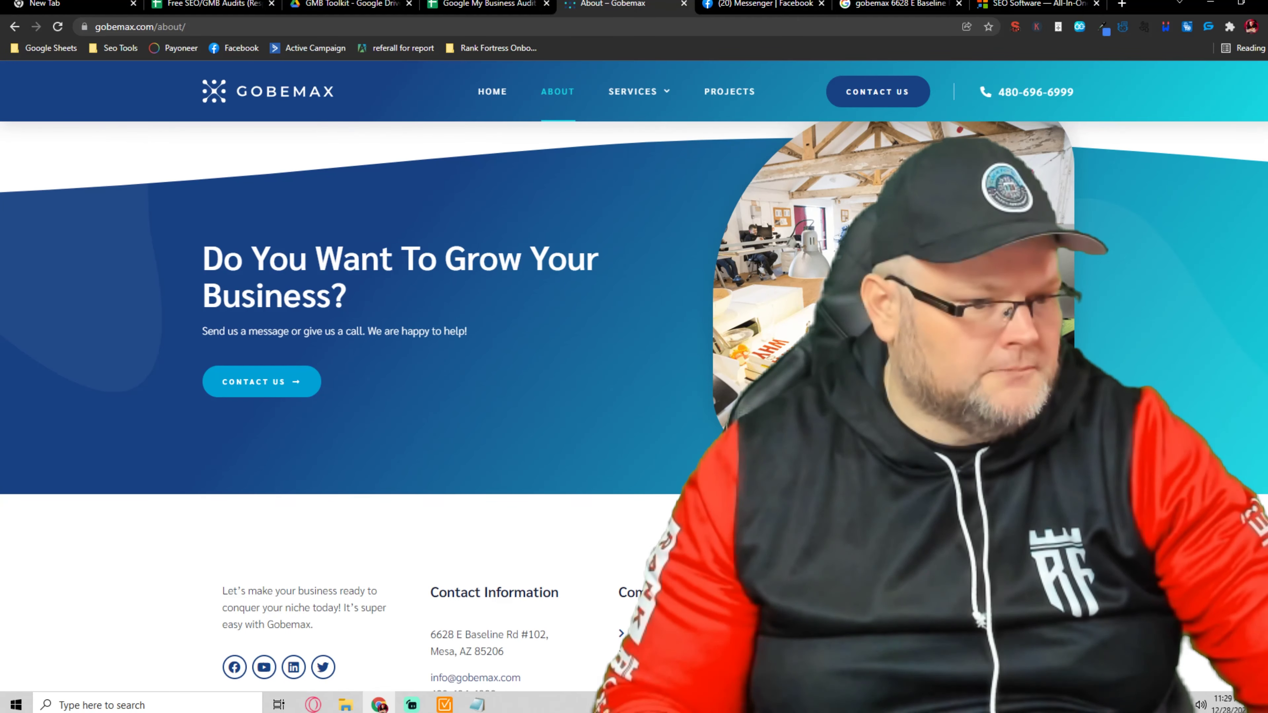
{"action": "scroll", "coordinate": [634, 320], "scroll_direction": "up", "scroll_amount": 20}
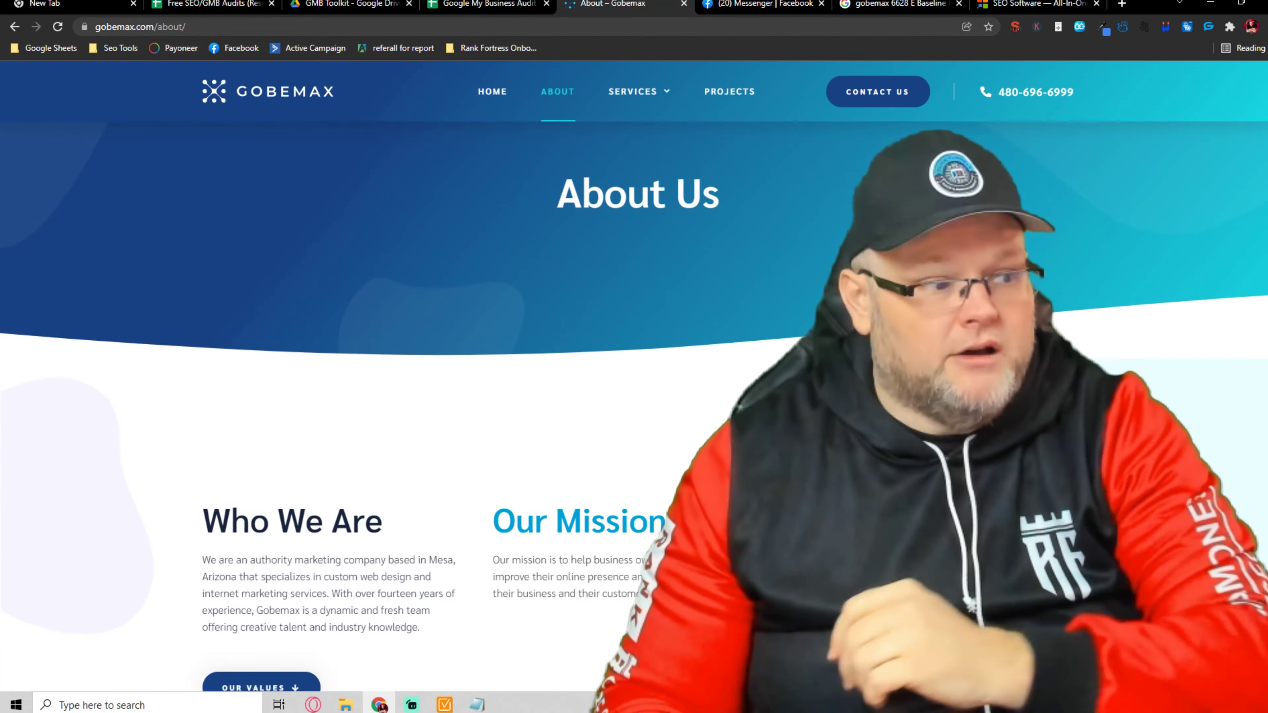
{"action": "scroll", "coordinate": [588, 279], "scroll_direction": "up", "scroll_amount": 1}
{"action": "left_click", "coordinate": [494, 94]}
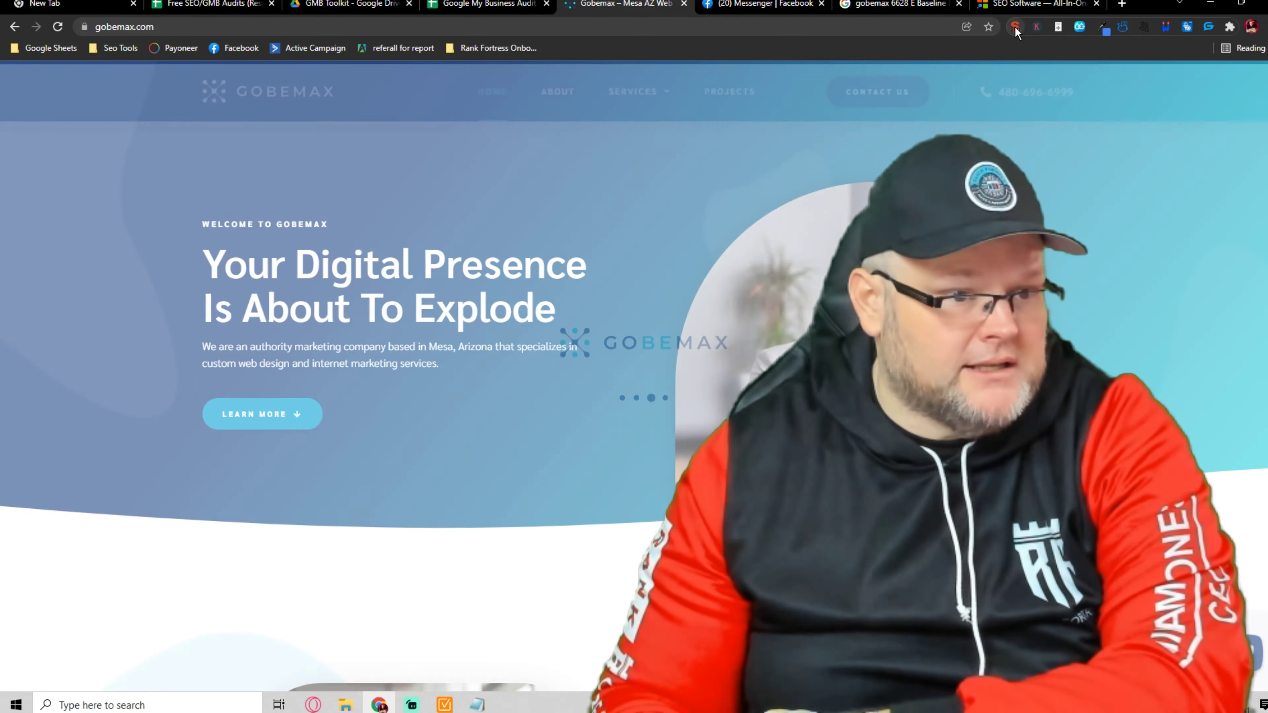
Show the home page's SEO META in 1 CLICK summary and scroll through it
{"action": "left_click", "coordinate": [1015, 26]}
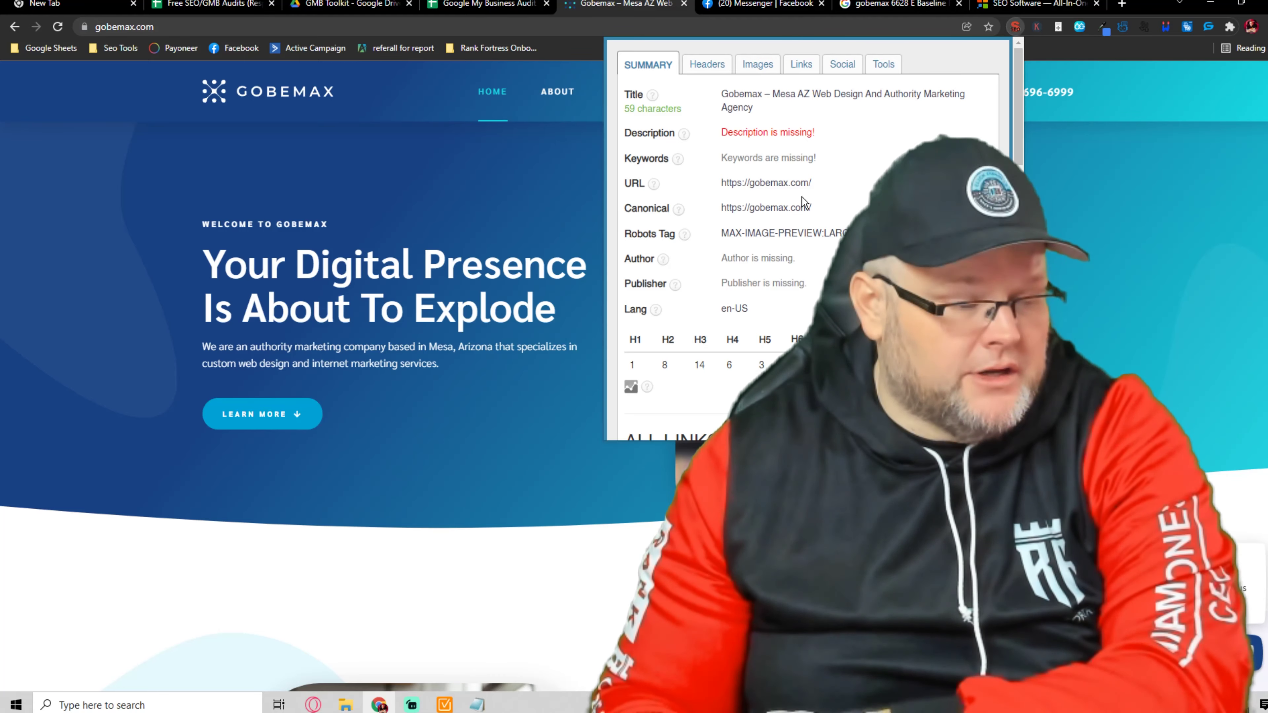
{"action": "scroll", "coordinate": [864, 190], "scroll_direction": "down", "scroll_amount": 4}
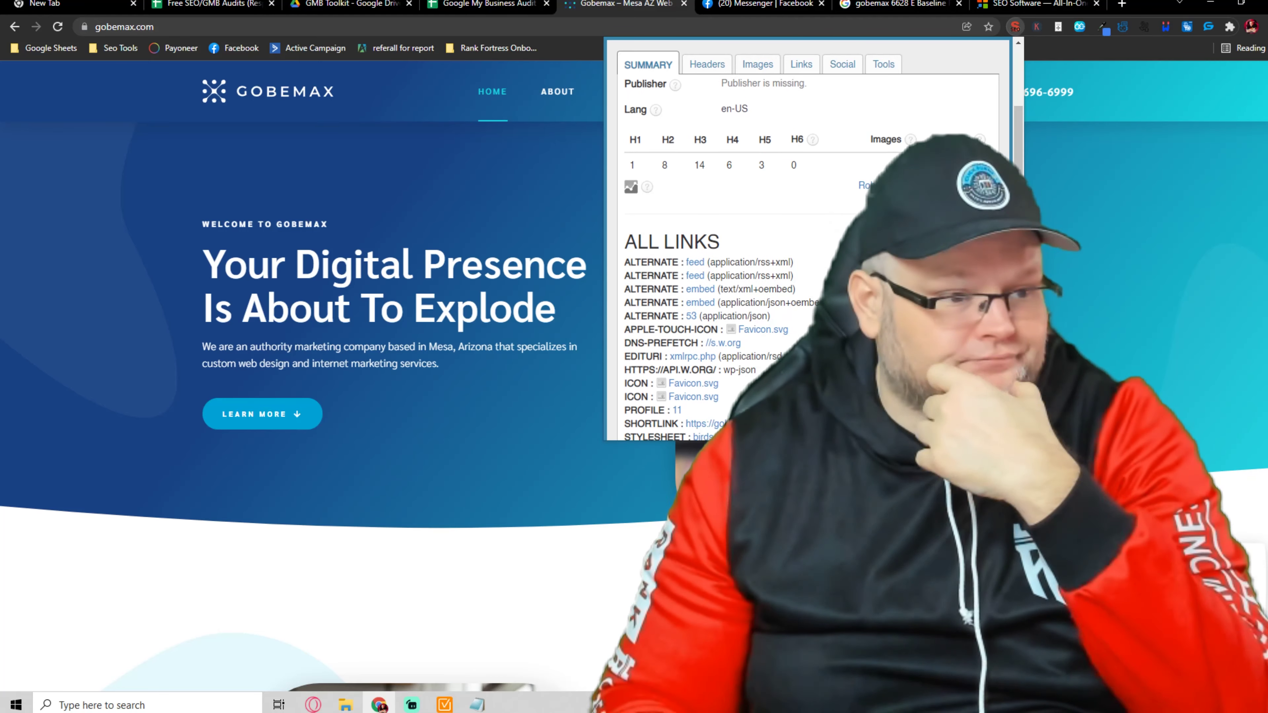
{"action": "scroll", "coordinate": [809, 225], "scroll_direction": "up", "scroll_amount": 4}
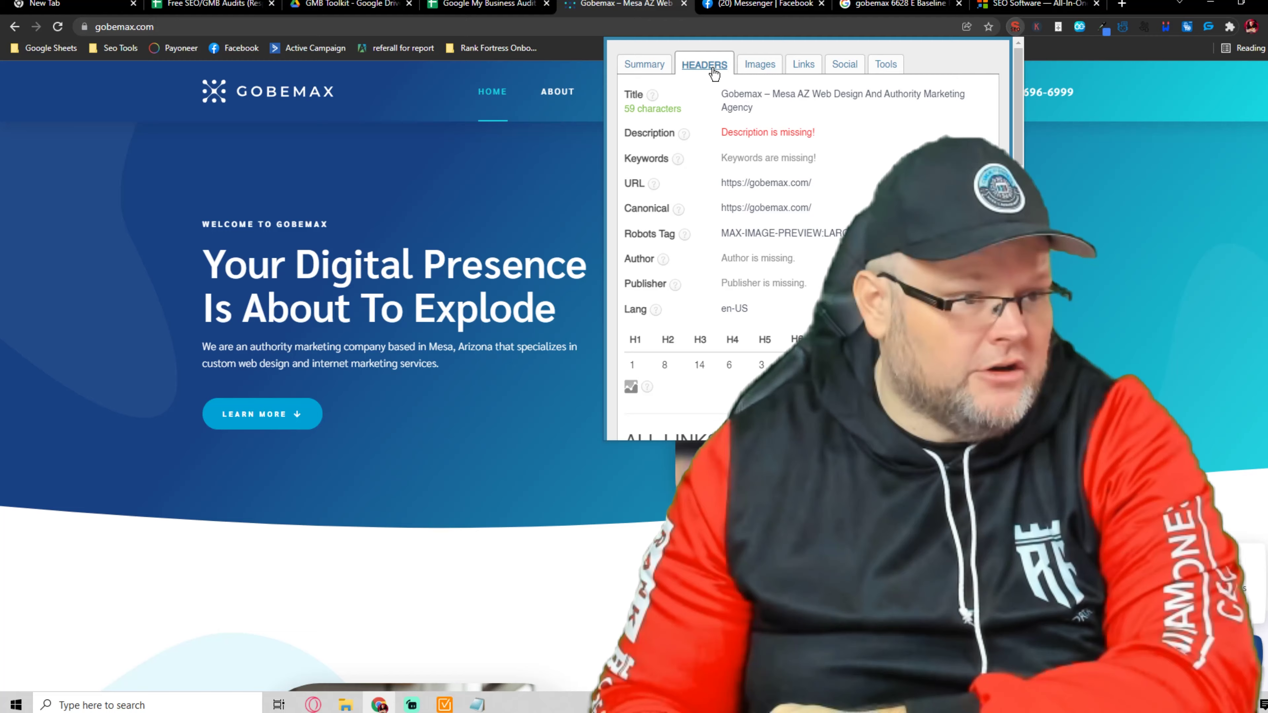
Review the heading structure, then bring up the image report: 26 images, 2 missing alt text
{"action": "left_click", "coordinate": [714, 74]}
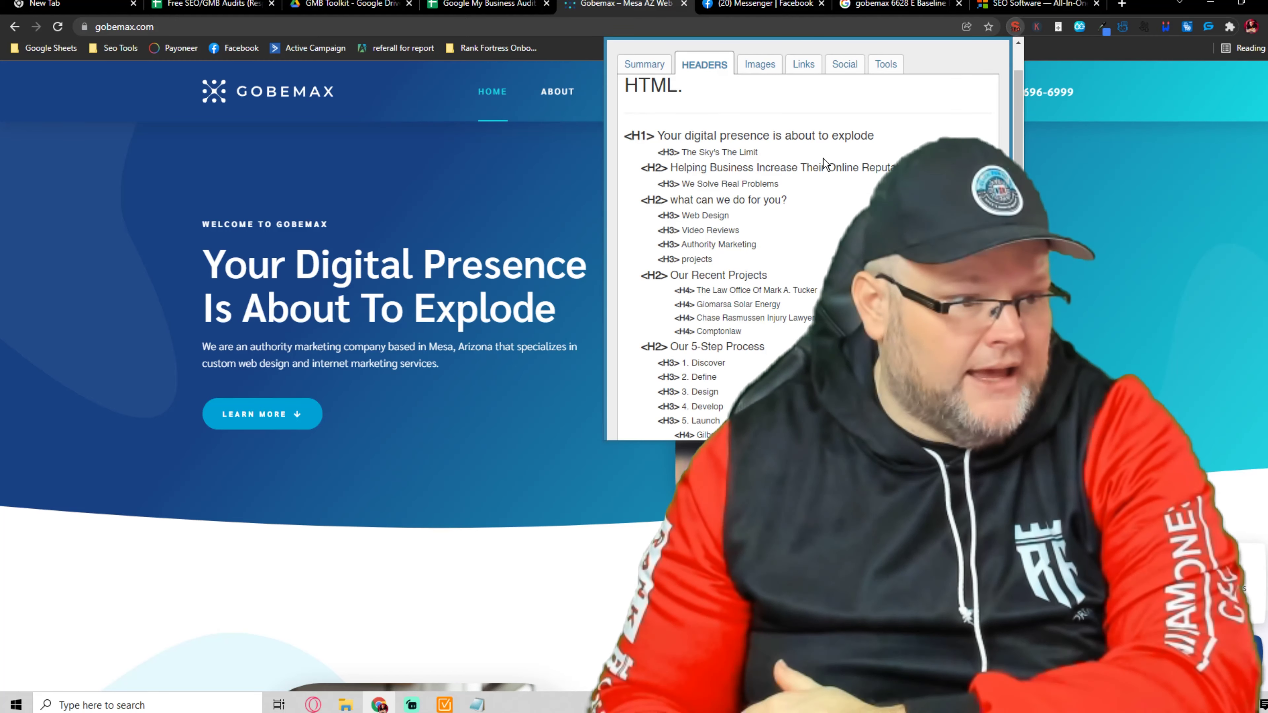
{"action": "scroll", "coordinate": [823, 158], "scroll_direction": "up", "scroll_amount": 1}
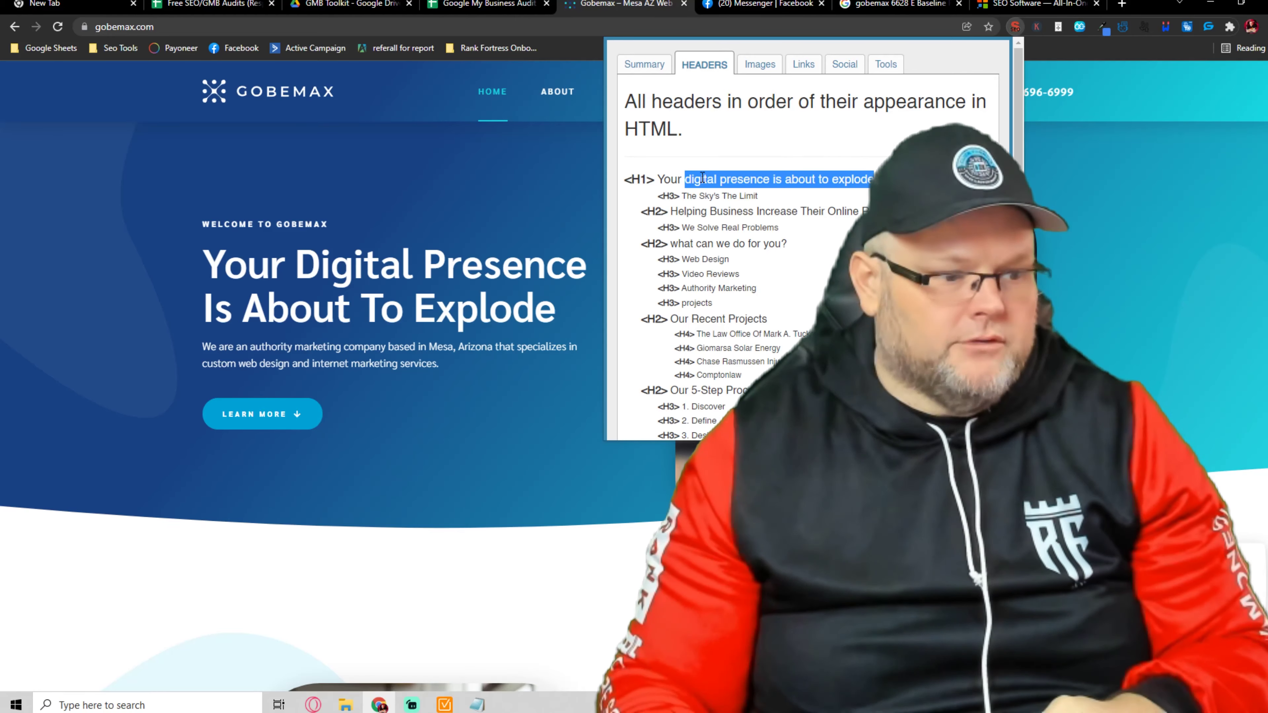
{"action": "scroll", "coordinate": [702, 178], "scroll_direction": "down", "scroll_amount": 7}
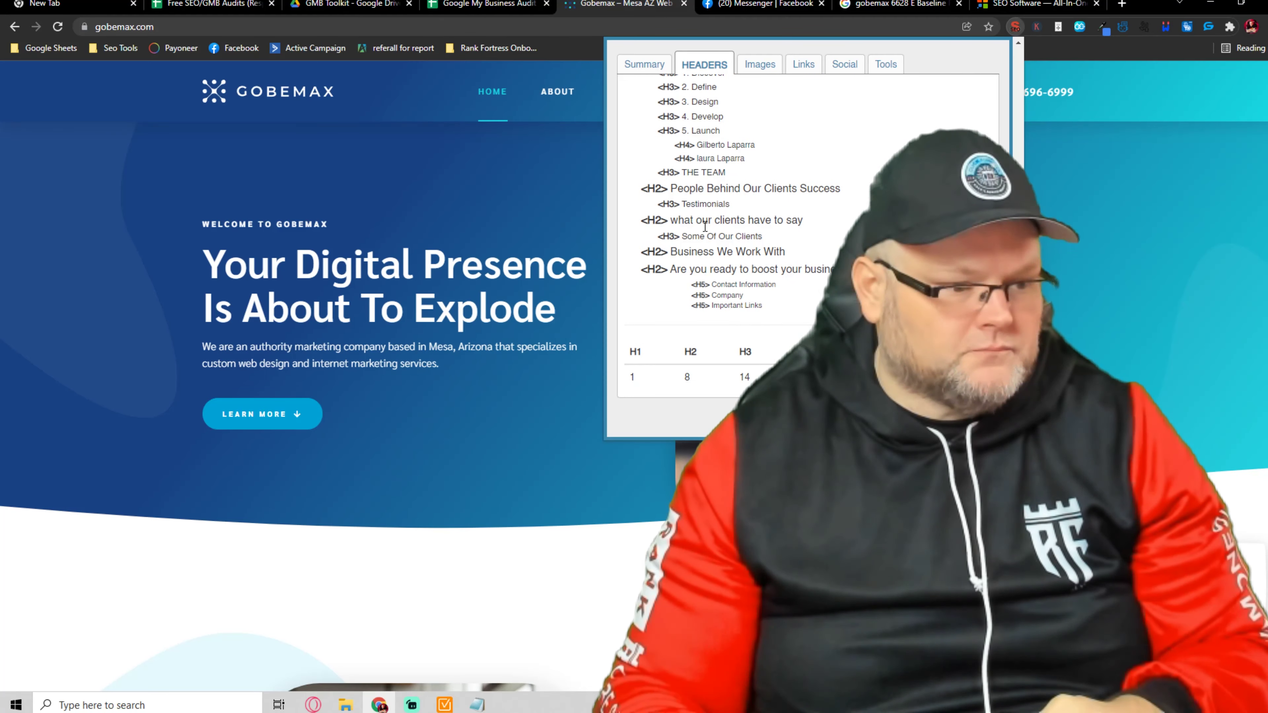
{"action": "scroll", "coordinate": [705, 226], "scroll_direction": "up", "scroll_amount": 7}
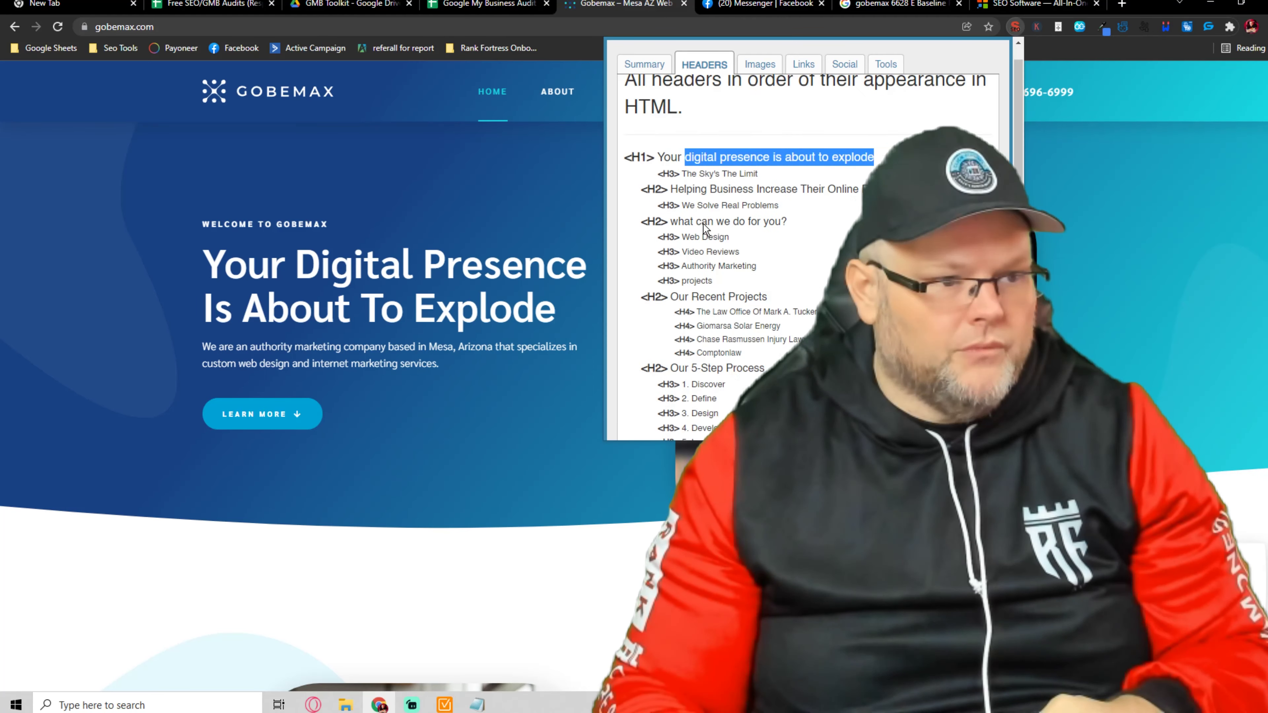
{"action": "left_click", "coordinate": [760, 67]}
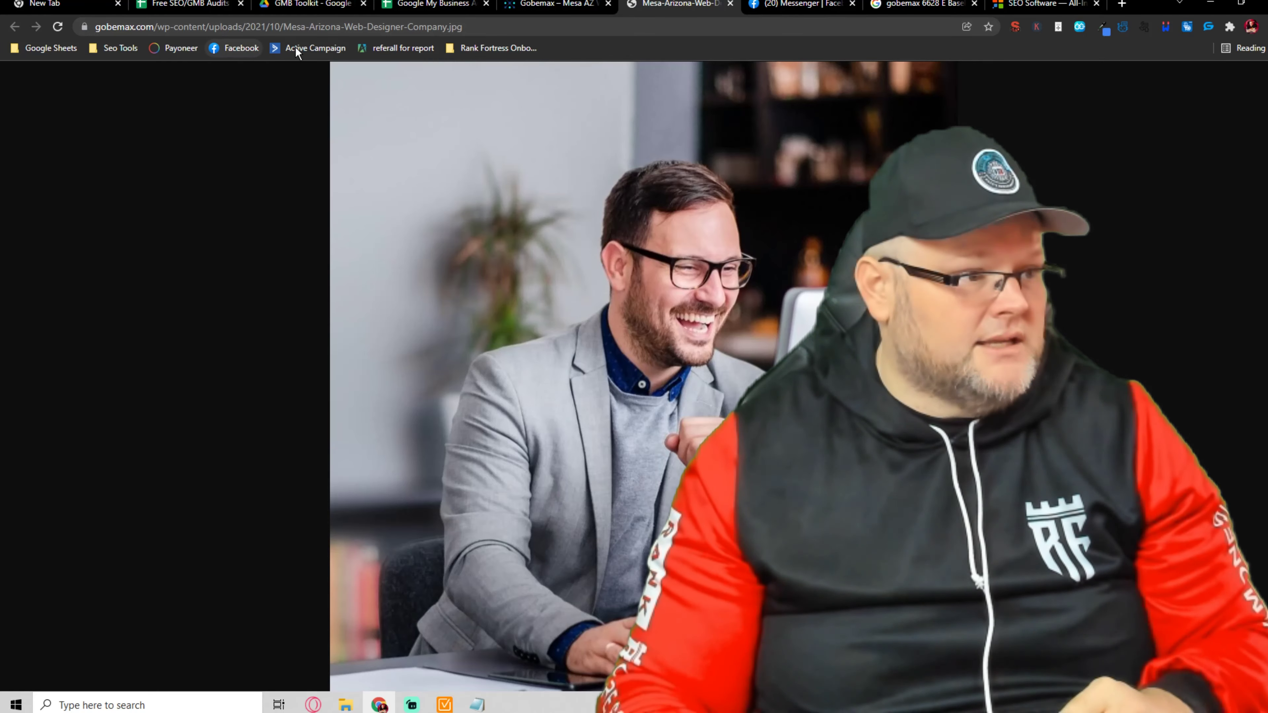
Check the Mesa-Arizona-Web-Designer-Company.jpg URL, close its tab, and inspect the hero image's alt in DevTools
{"action": "left_click_drag", "start_coordinate": [288, 25], "coordinate": [448, 25]}
{"action": "left_click", "coordinate": [729, 4]}
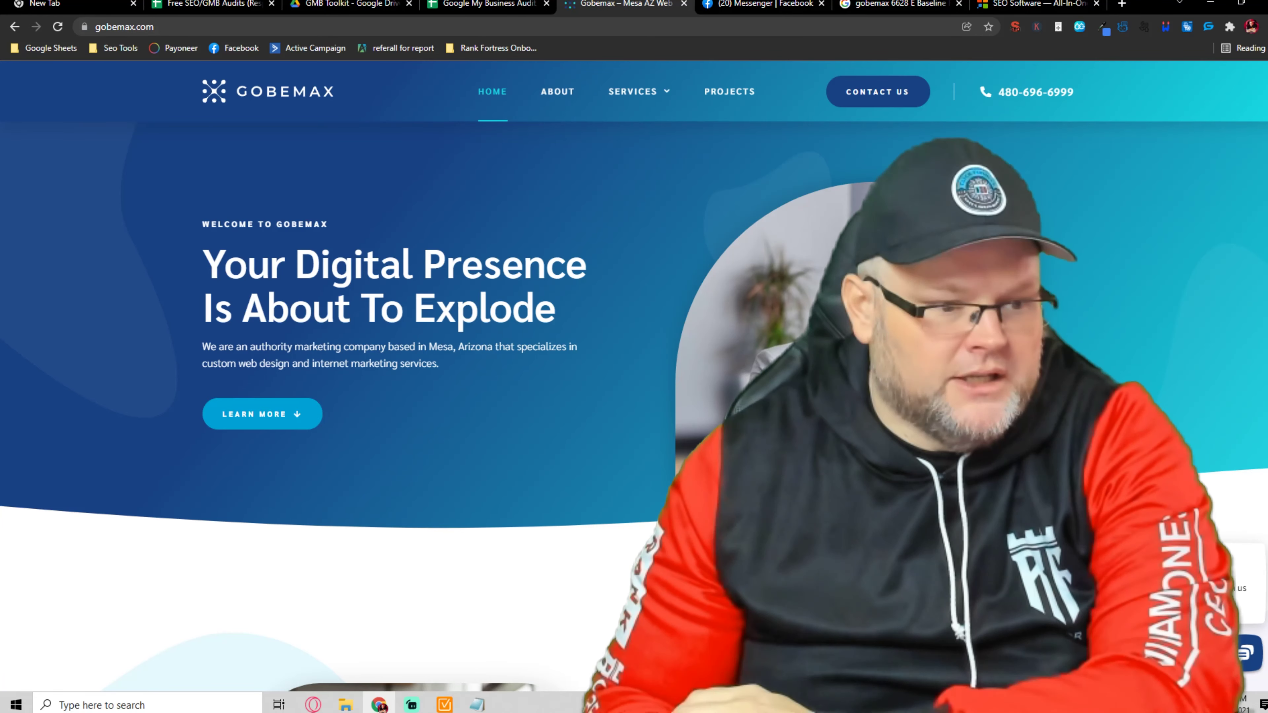
{"action": "key", "text": "ctrl+shift+i"}
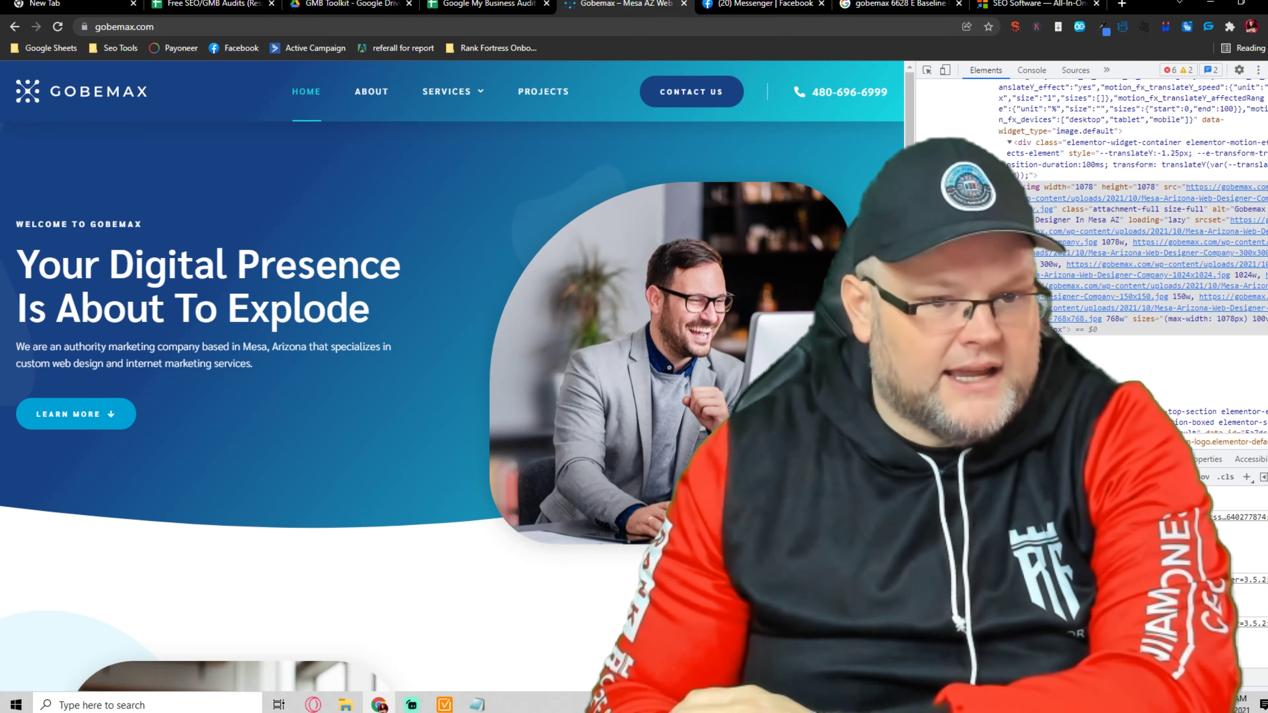
{"action": "key", "text": "ctrl+shift+i"}
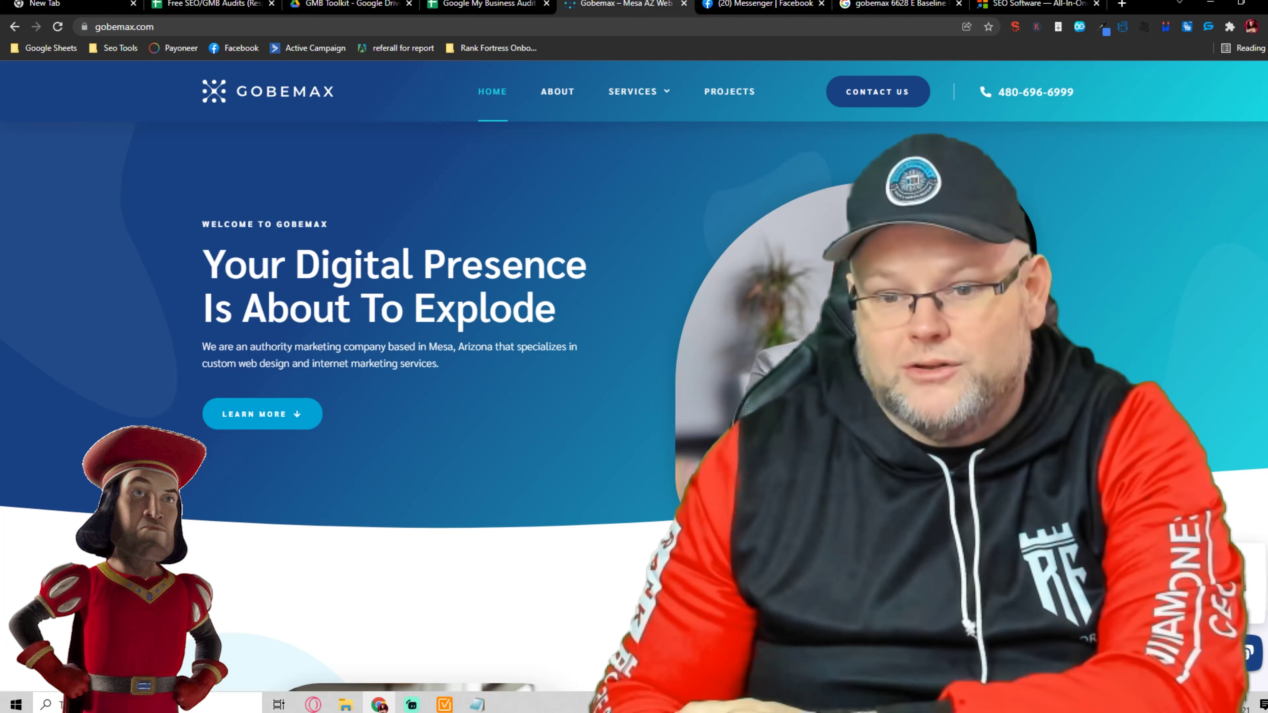
Review the home page's meta summary and link report, then launch a PageSpeed Insights analysis
{"action": "left_click", "coordinate": [1015, 26]}
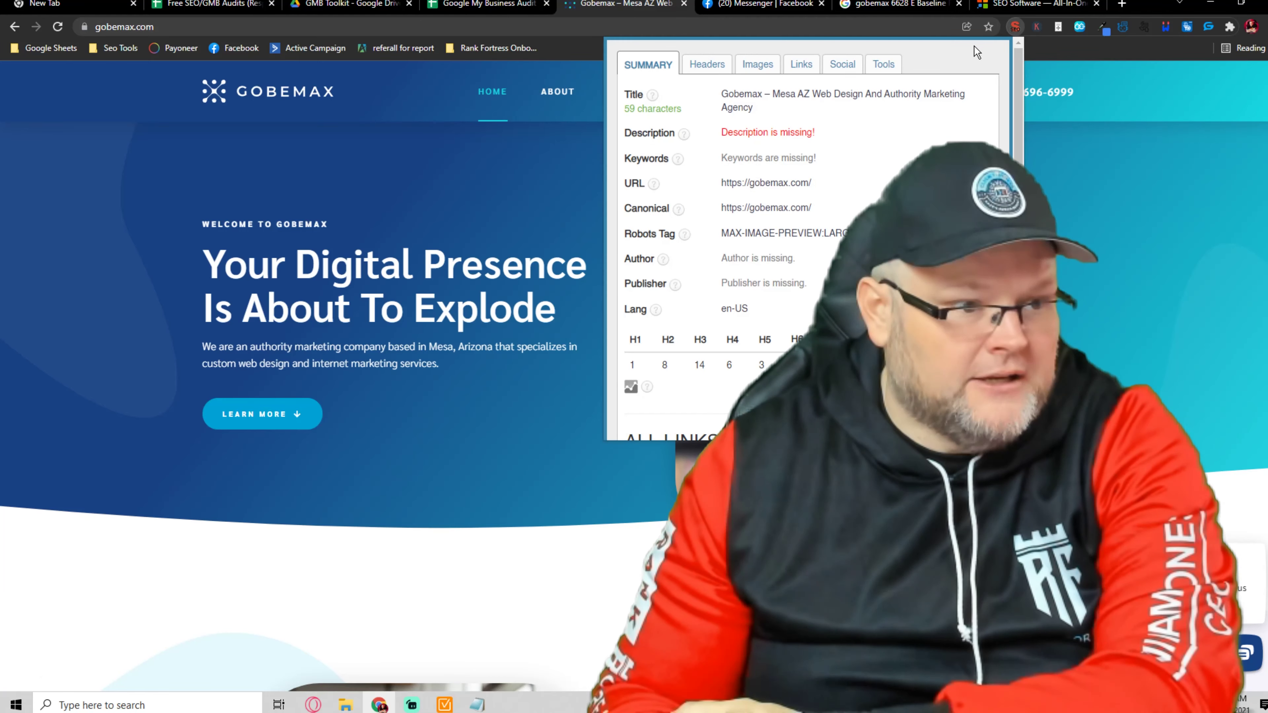
{"action": "left_click", "coordinate": [798, 65]}
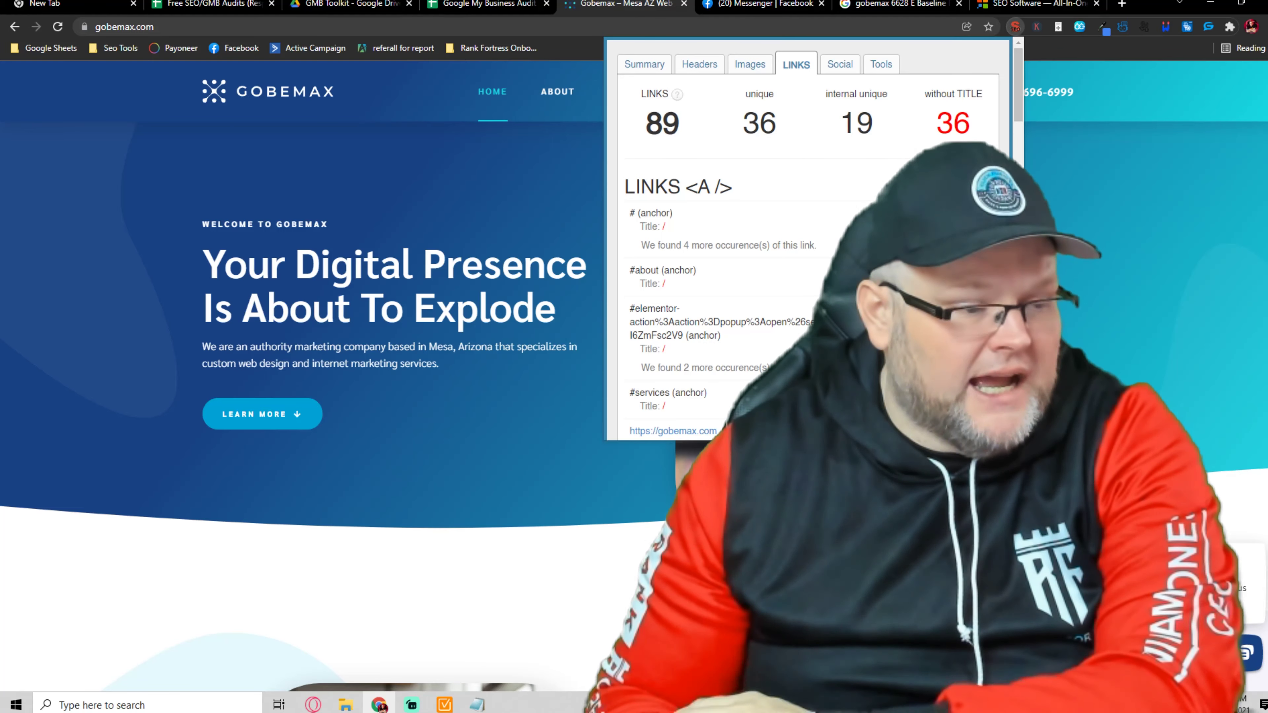
{"action": "left_click", "coordinate": [1016, 26]}
{"action": "left_click", "coordinate": [1017, 26]}
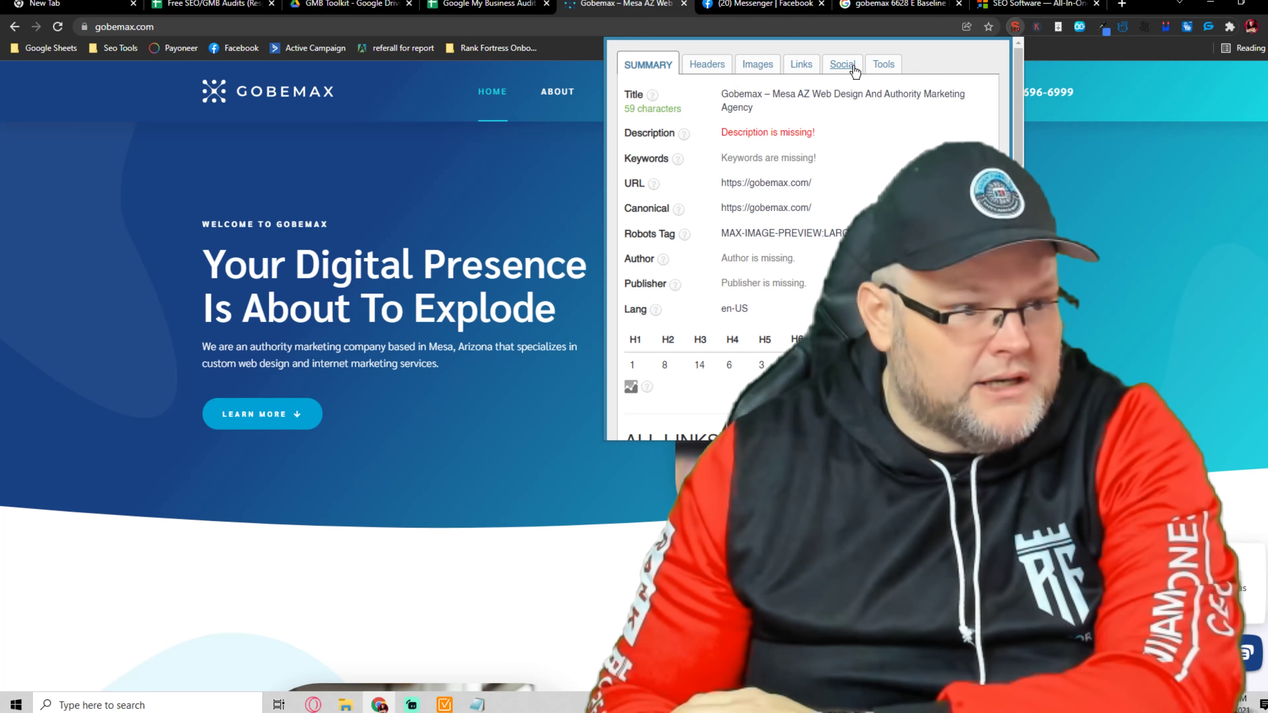
{"action": "left_click", "coordinate": [881, 65]}
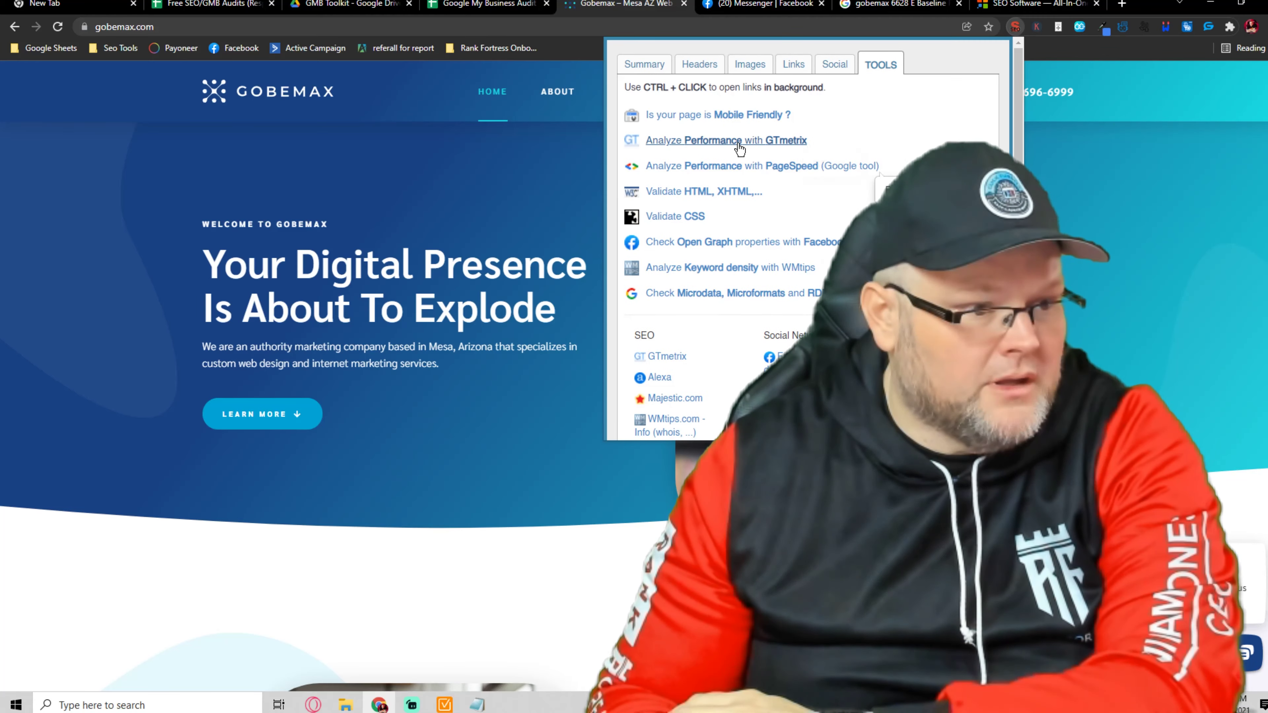
{"action": "left_click", "coordinate": [737, 167]}
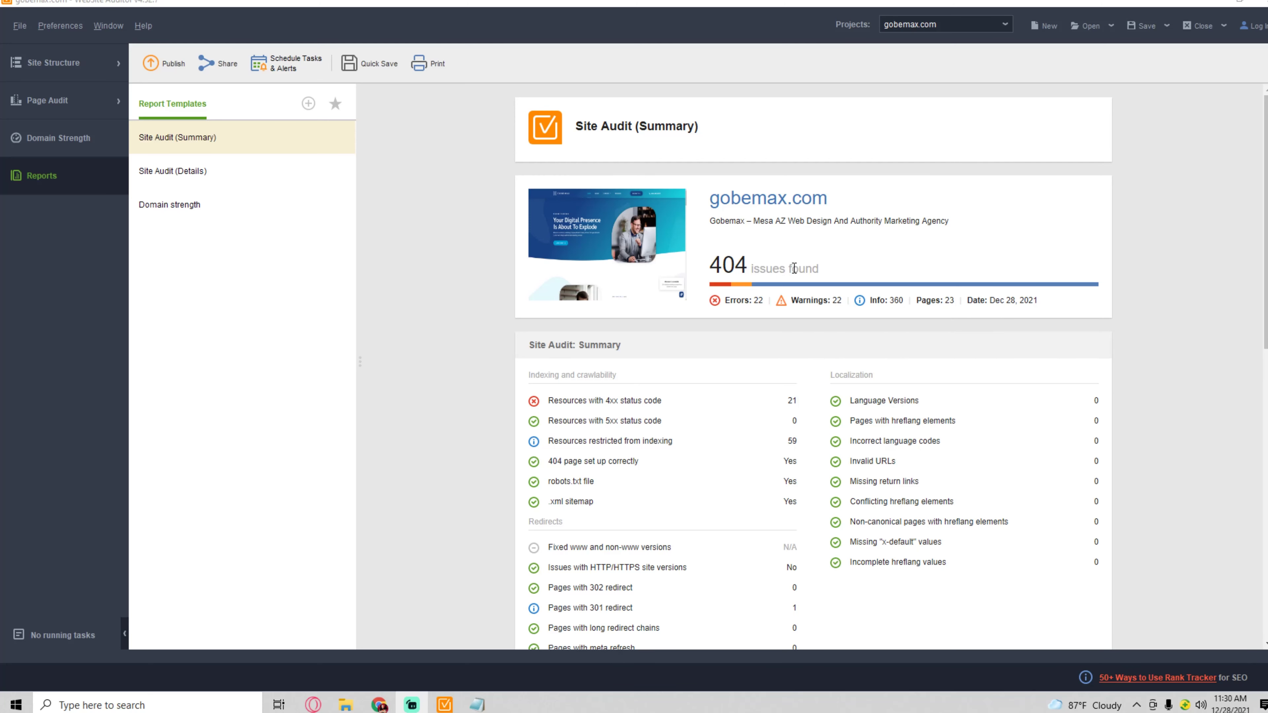
Scroll through the gobemax.com Site Audit (Summary) report with its 404 issues and back up
{"action": "scroll", "coordinate": [813, 301], "scroll_direction": "down", "scroll_amount": 4}
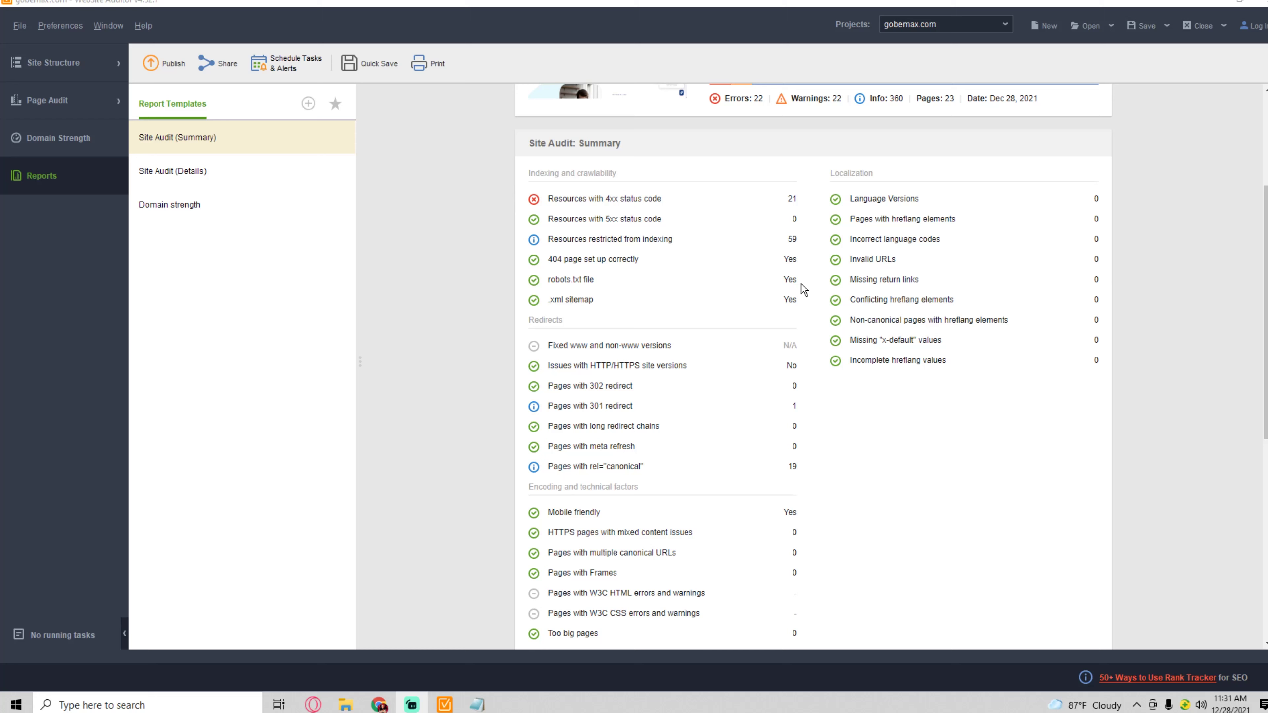
{"action": "scroll", "coordinate": [755, 228], "scroll_direction": "down", "scroll_amount": 9}
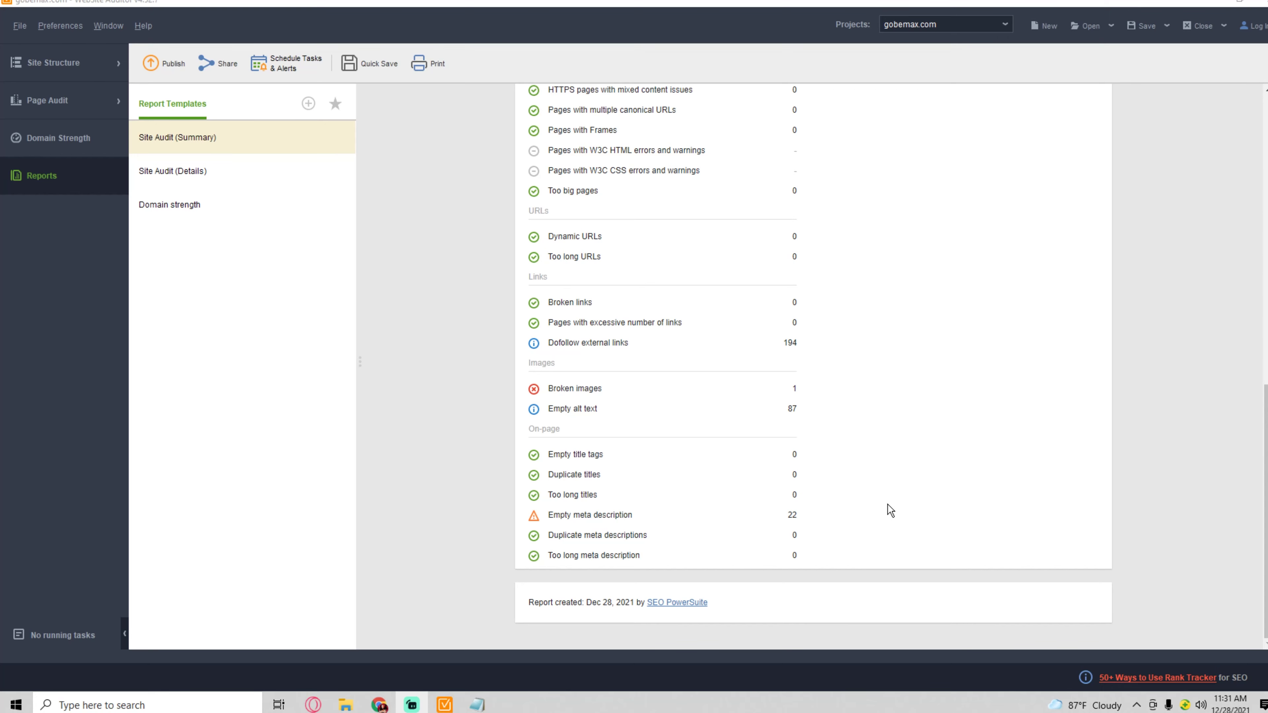
{"action": "scroll", "coordinate": [887, 505], "scroll_direction": "up", "scroll_amount": 11}
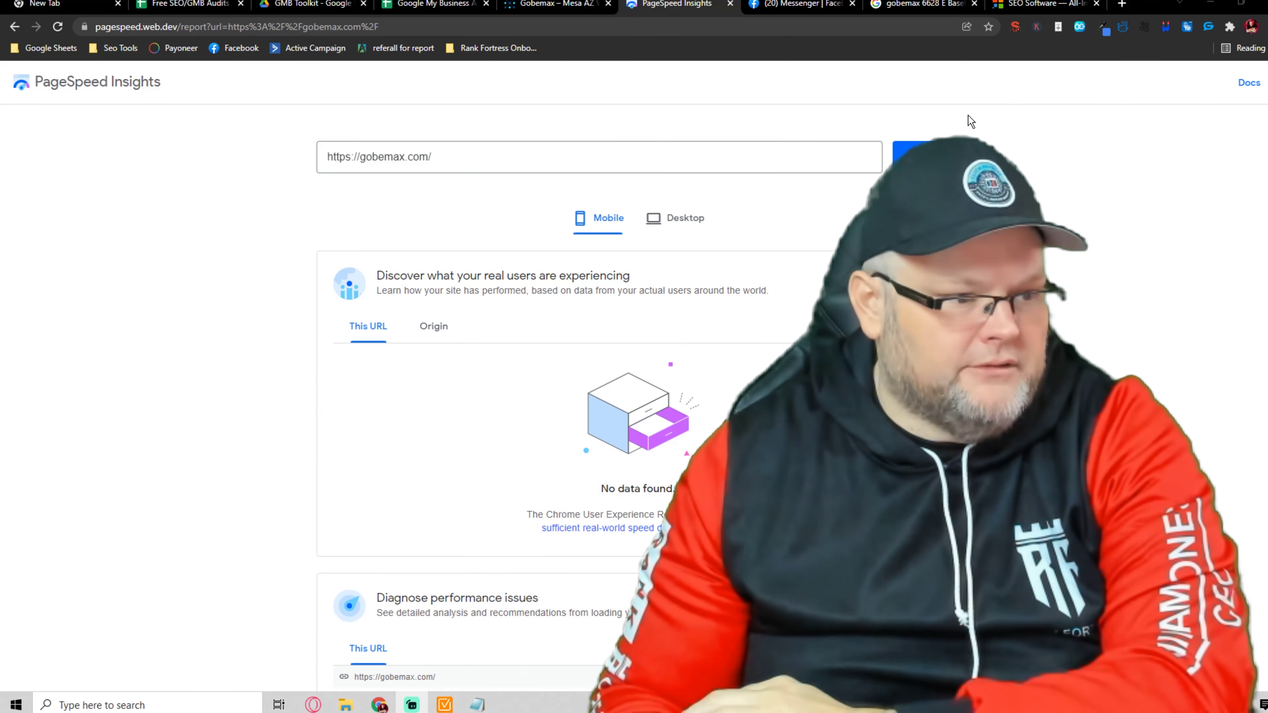
Scroll through the mobile PageSpeed report (score 12) metrics and diagnostics, then back to the top
{"action": "scroll", "coordinate": [601, 399], "scroll_direction": "down", "scroll_amount": 10}
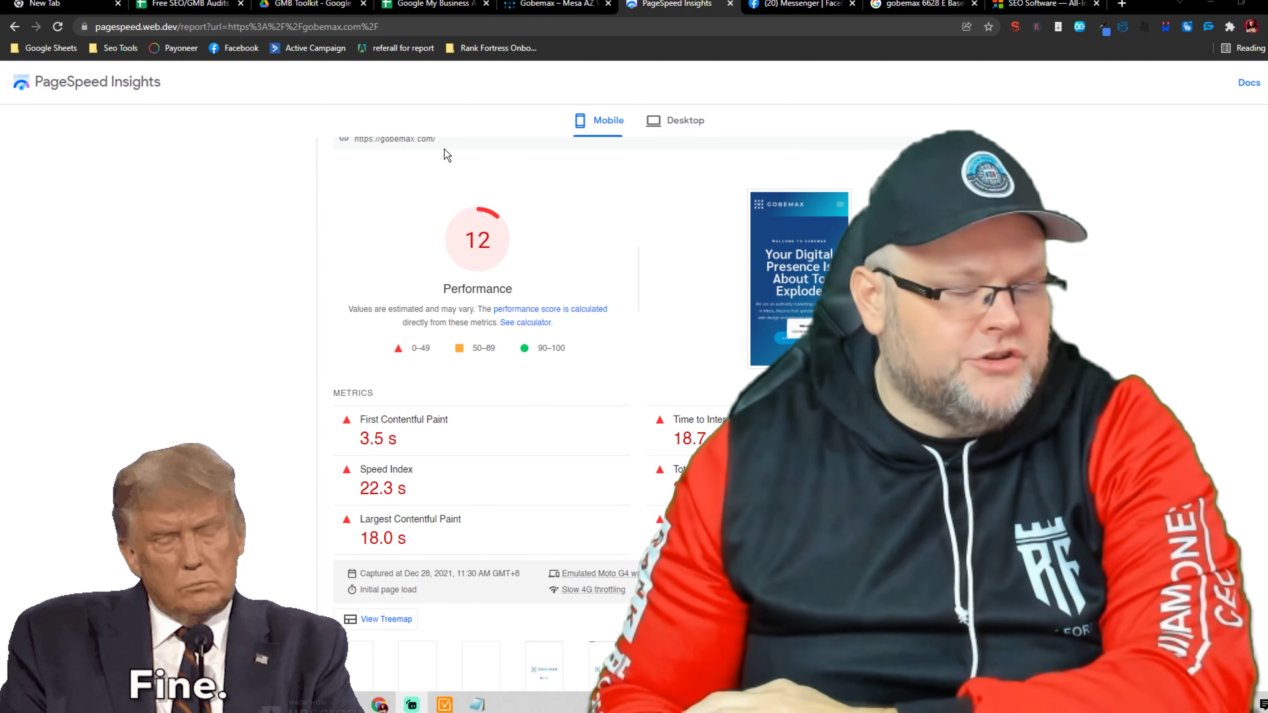
{"action": "scroll", "coordinate": [556, 323], "scroll_direction": "down", "scroll_amount": 4}
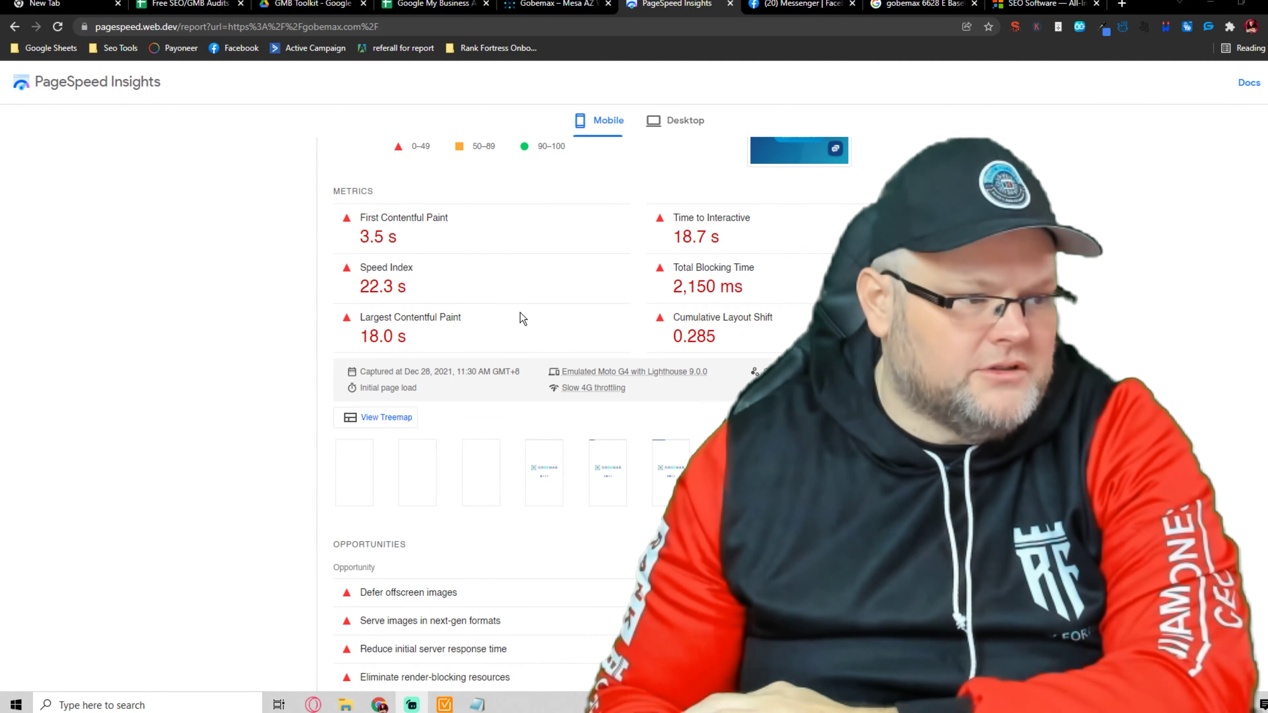
{"action": "scroll", "coordinate": [747, 294], "scroll_direction": "down", "scroll_amount": 15}
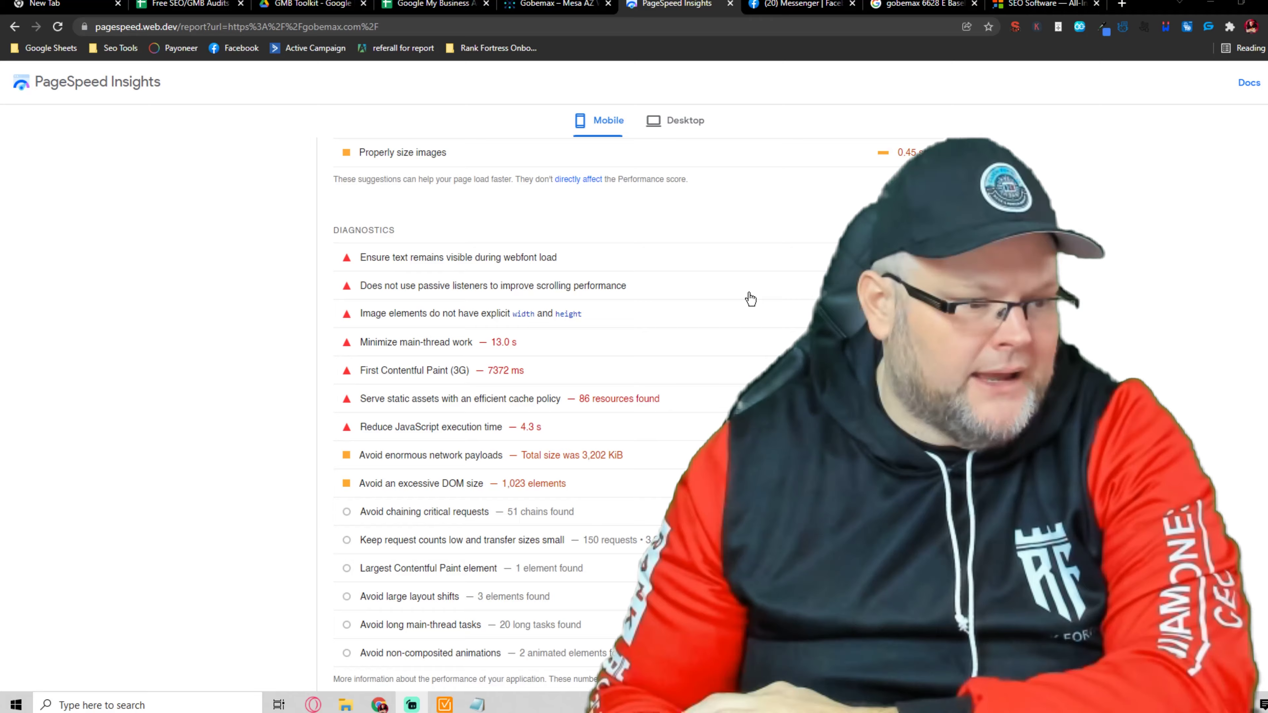
{"action": "scroll", "coordinate": [750, 298], "scroll_direction": "up", "scroll_amount": 20}
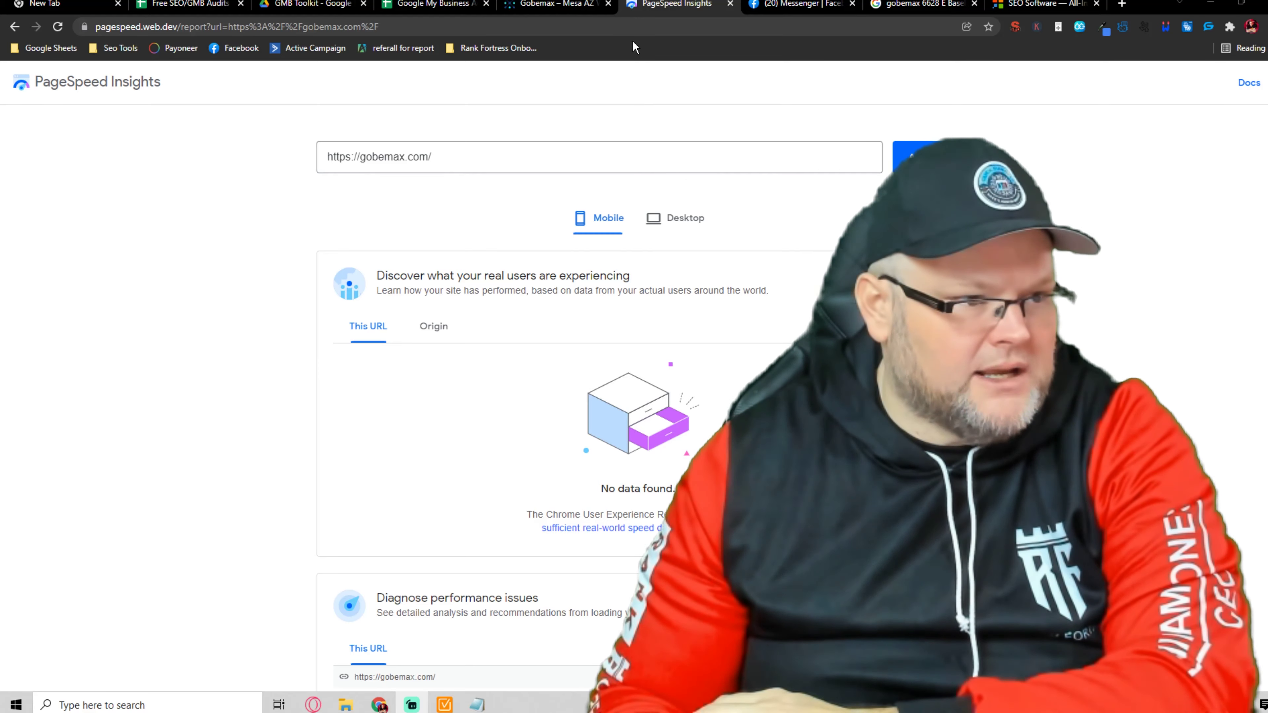
Close the gobemax.com and PageSpeed Insights tabs and return to the gobemax Google results
{"action": "left_click", "coordinate": [608, 4]}
{"action": "left_click", "coordinate": [607, 4]}
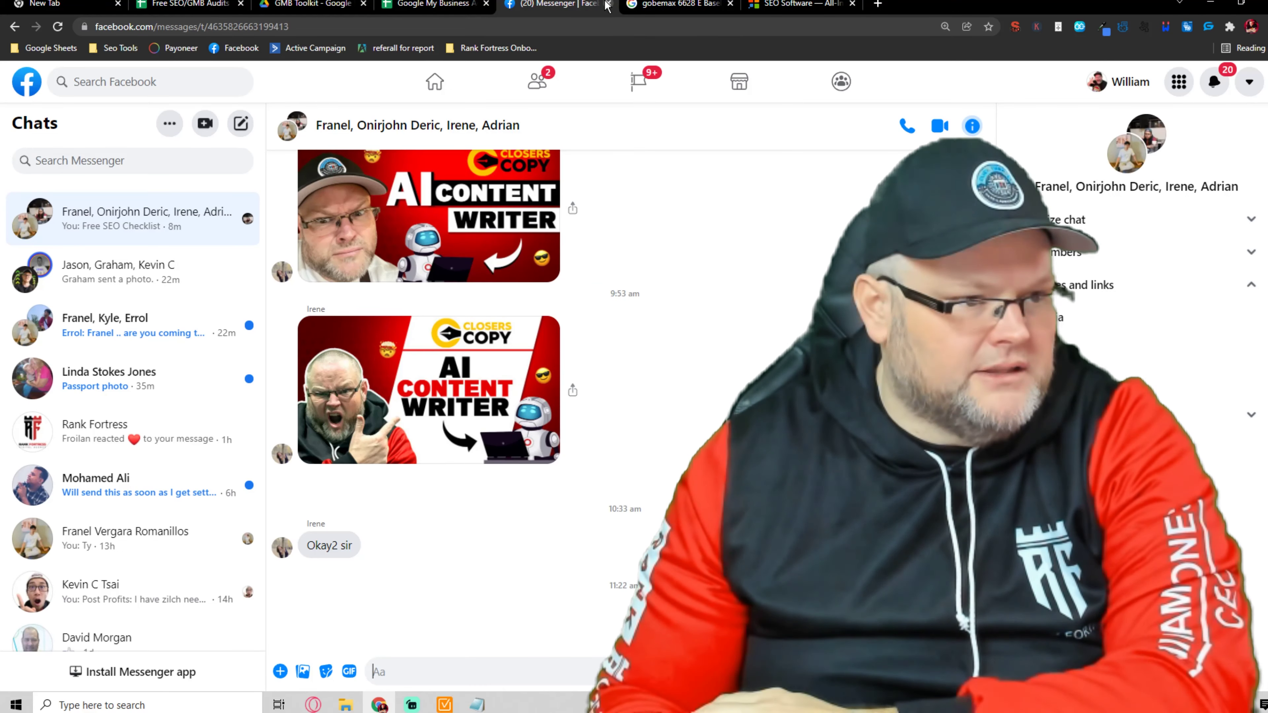
{"action": "left_click", "coordinate": [681, 4]}
Read through GoBeMax's full list of 41 Google reviews, then close it
{"action": "scroll", "coordinate": [745, 188], "scroll_direction": "down", "scroll_amount": 5}
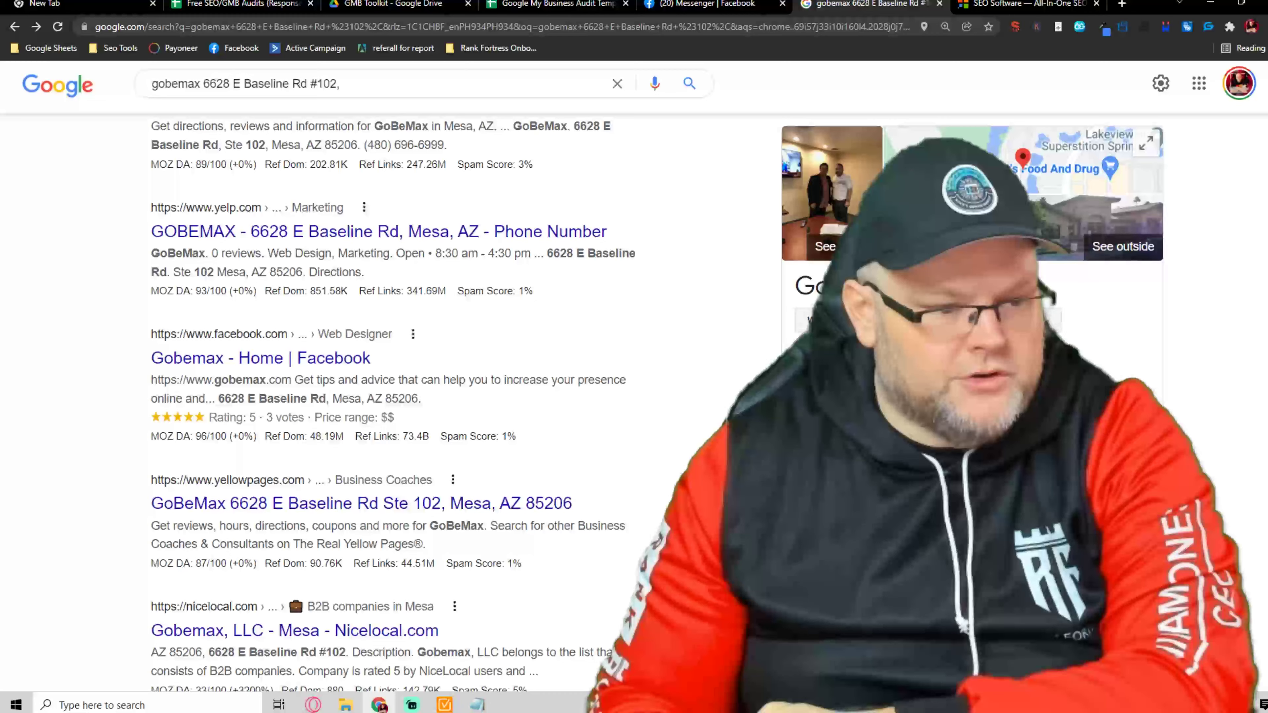
{"action": "left_click", "coordinate": [893, 352]}
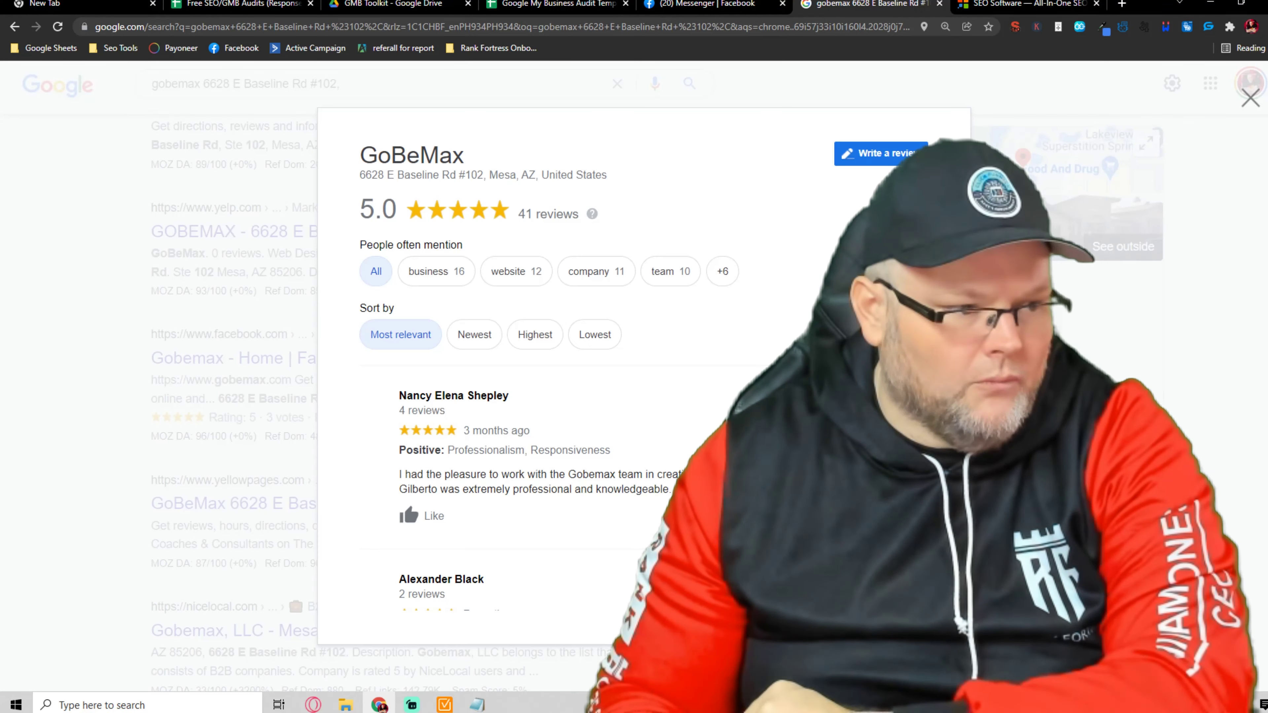
{"action": "scroll", "coordinate": [595, 289], "scroll_direction": "down", "scroll_amount": 5}
{"action": "scroll", "coordinate": [621, 292], "scroll_direction": "down", "scroll_amount": 4}
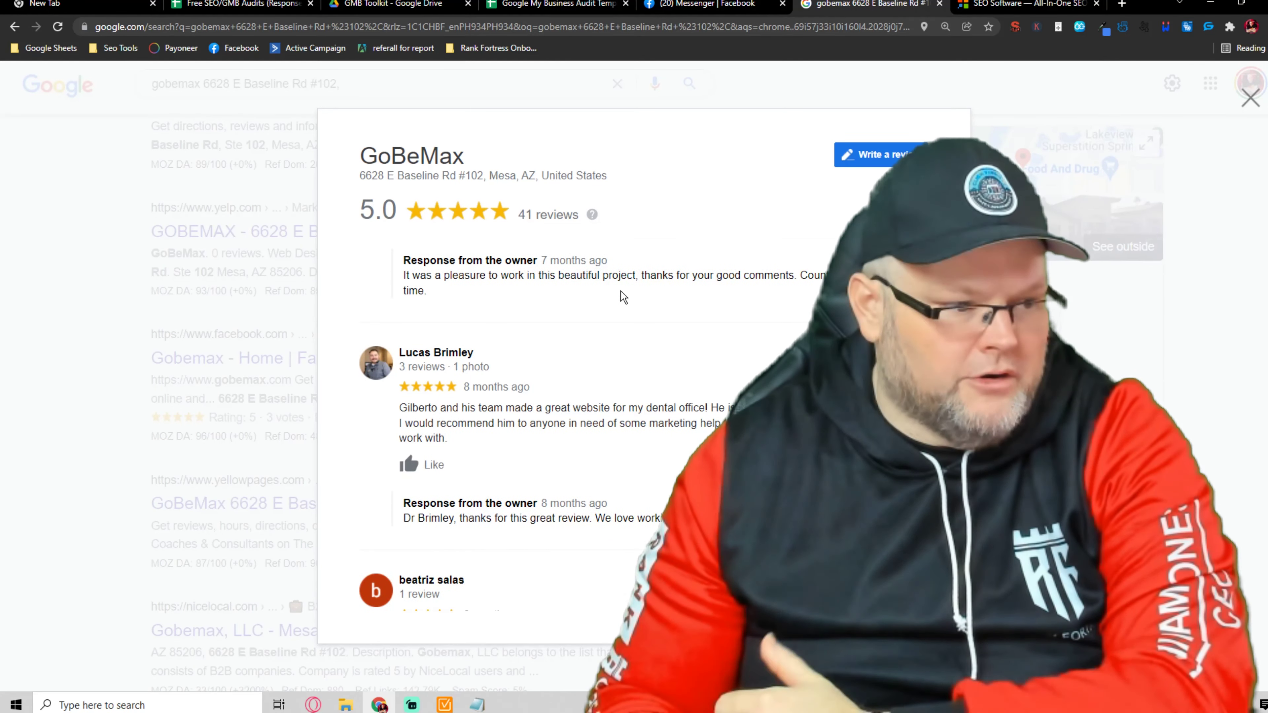
{"action": "scroll", "coordinate": [619, 285], "scroll_direction": "down", "scroll_amount": 4}
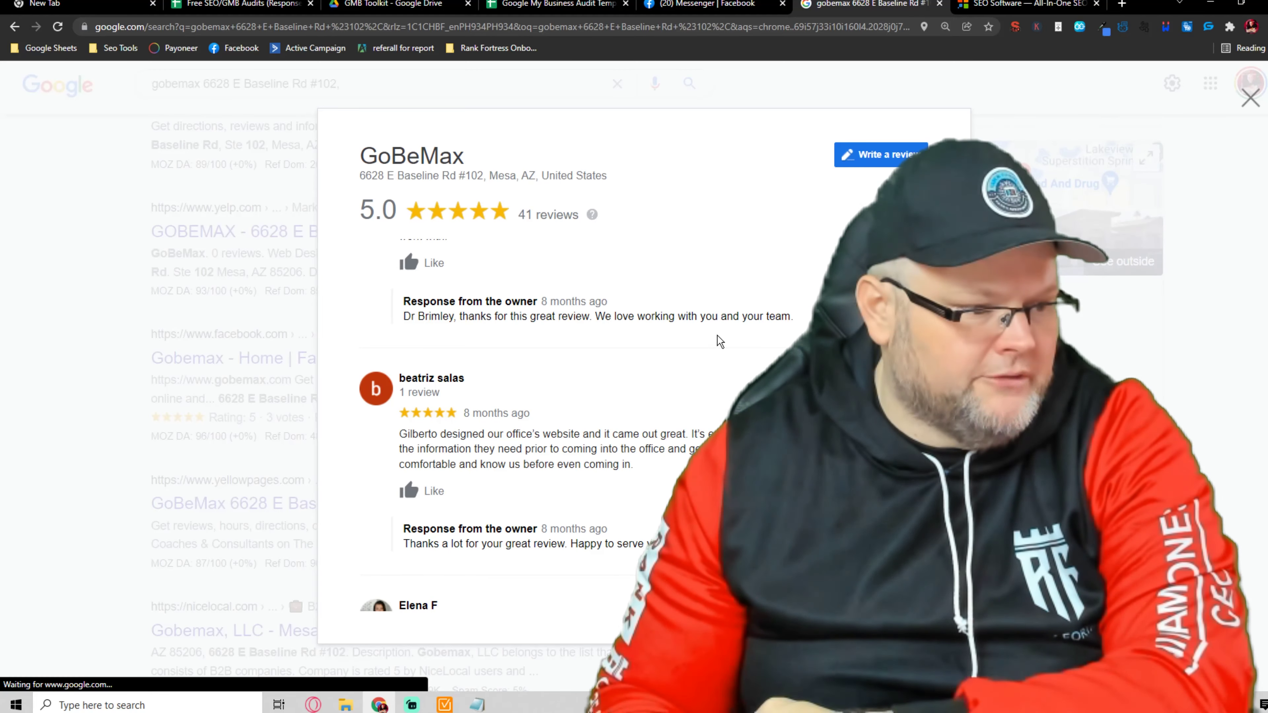
{"action": "scroll", "coordinate": [709, 329], "scroll_direction": "down", "scroll_amount": 6}
{"action": "scroll", "coordinate": [660, 302], "scroll_direction": "down", "scroll_amount": 10}
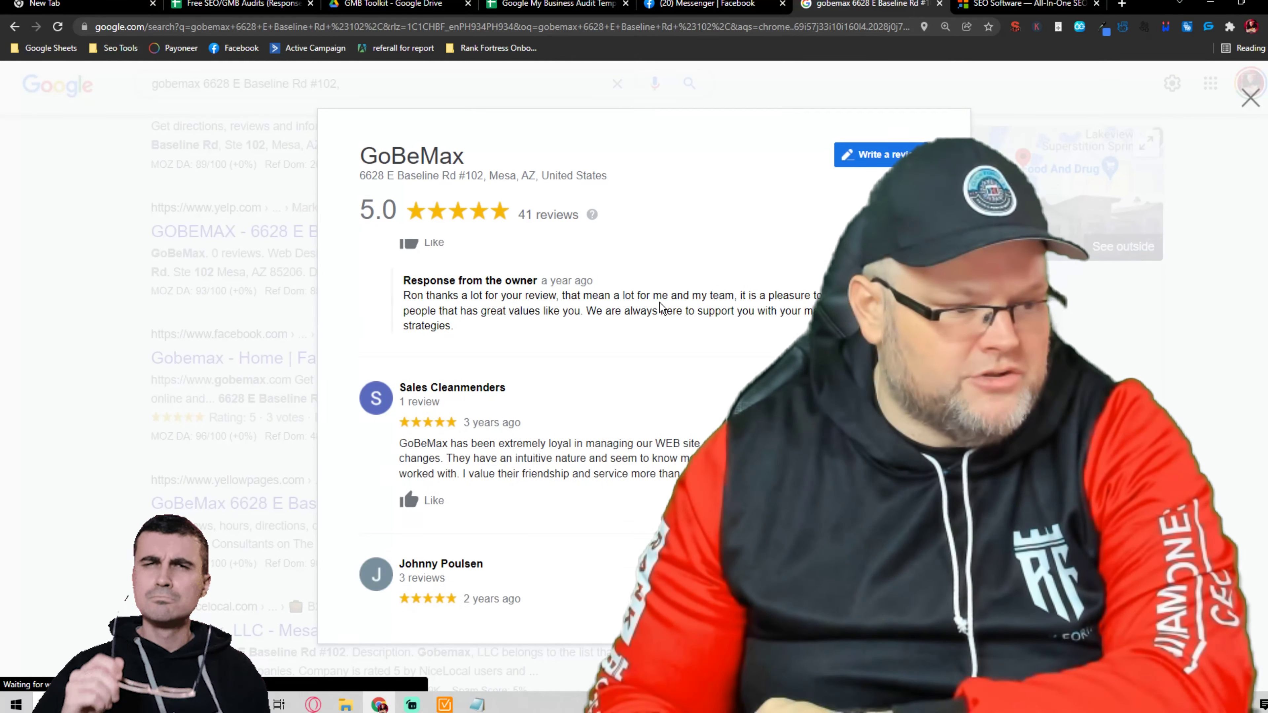
{"action": "scroll", "coordinate": [658, 297], "scroll_direction": "down", "scroll_amount": 2}
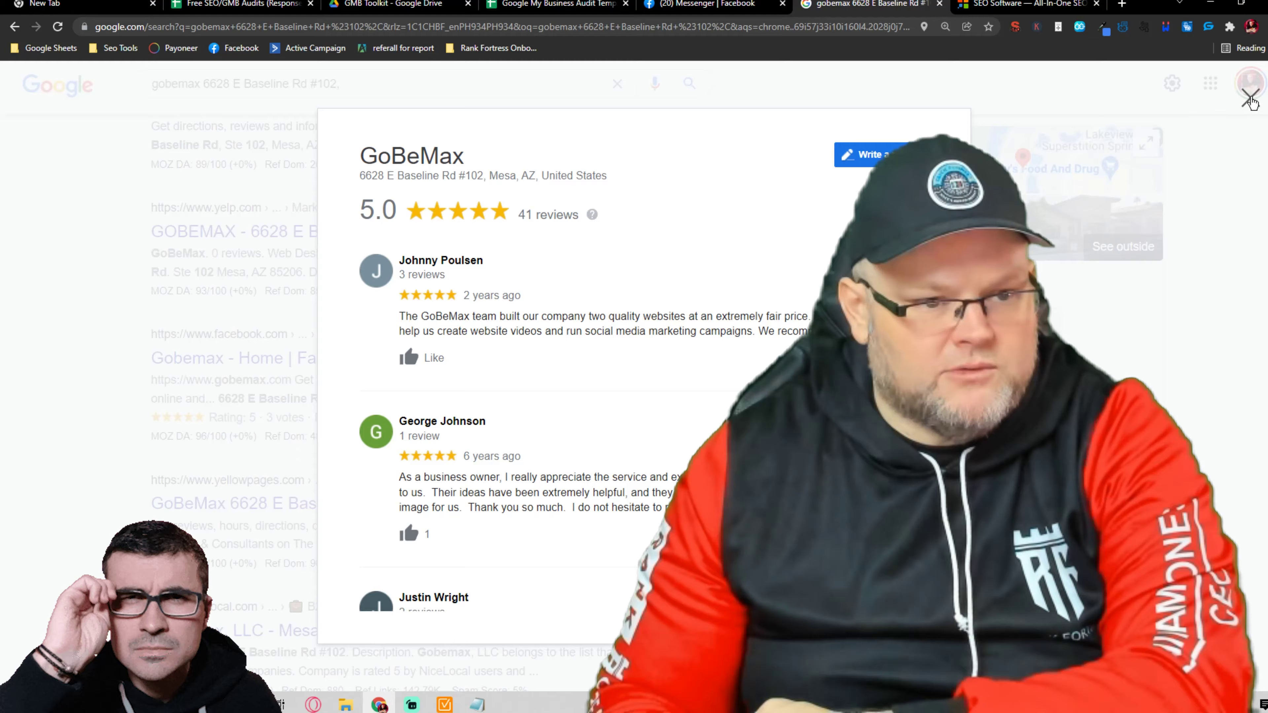
{"action": "left_click", "coordinate": [1041, 210]}
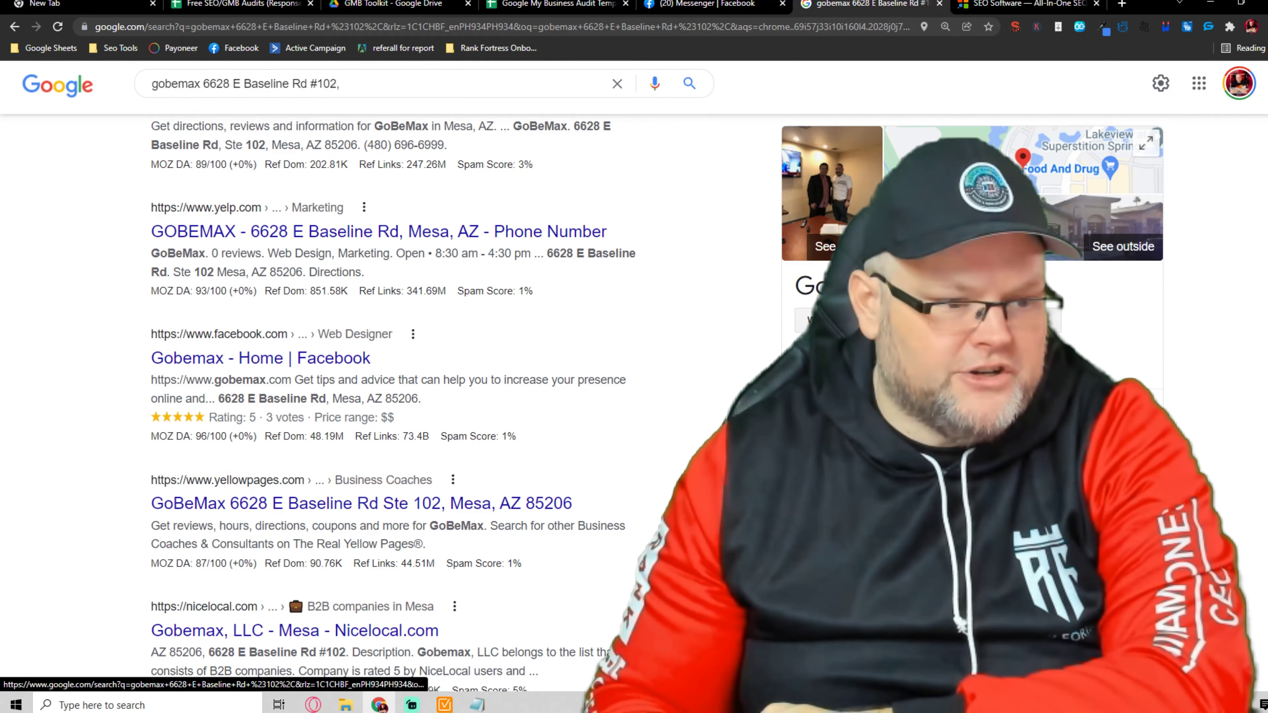
Scroll the business-address results and GoBeMax's knowledge panel to reach its Updates posts
{"action": "scroll", "coordinate": [1041, 210], "scroll_direction": "down", "scroll_amount": 3}
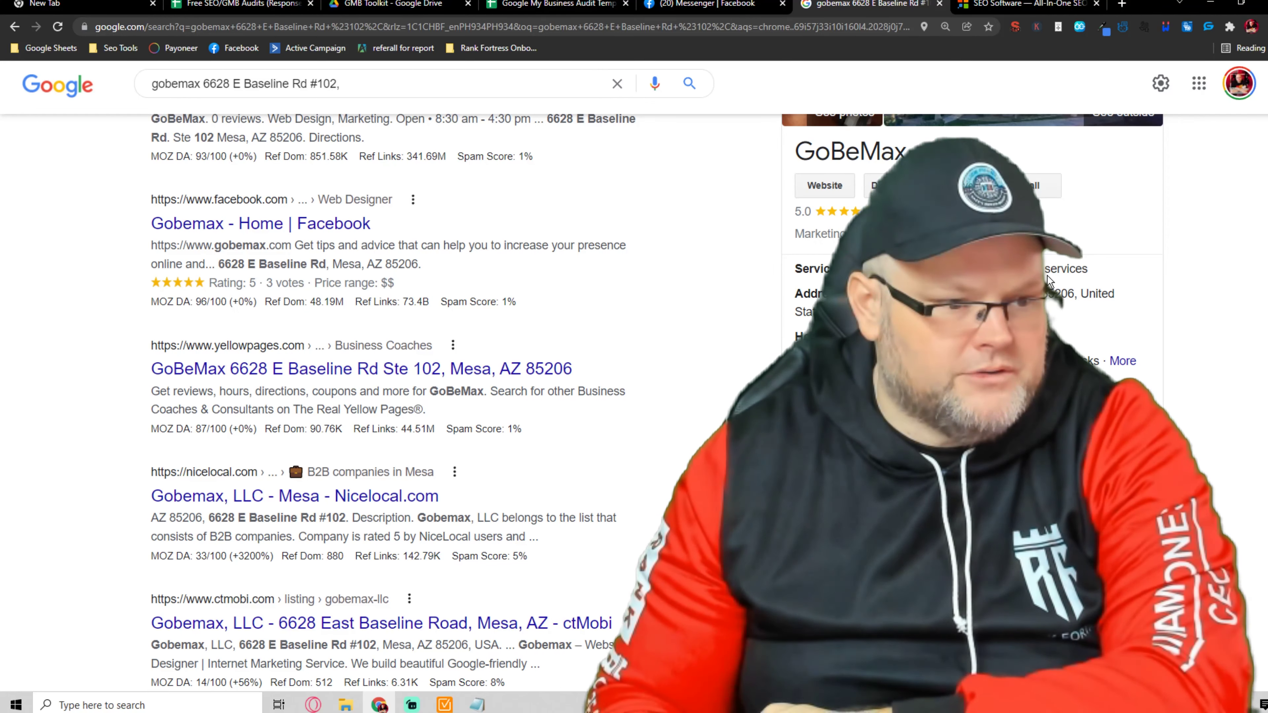
{"action": "scroll", "coordinate": [1041, 210], "scroll_direction": "down", "scroll_amount": 2}
{"action": "scroll", "coordinate": [648, 399], "scroll_direction": "down", "scroll_amount": 1}
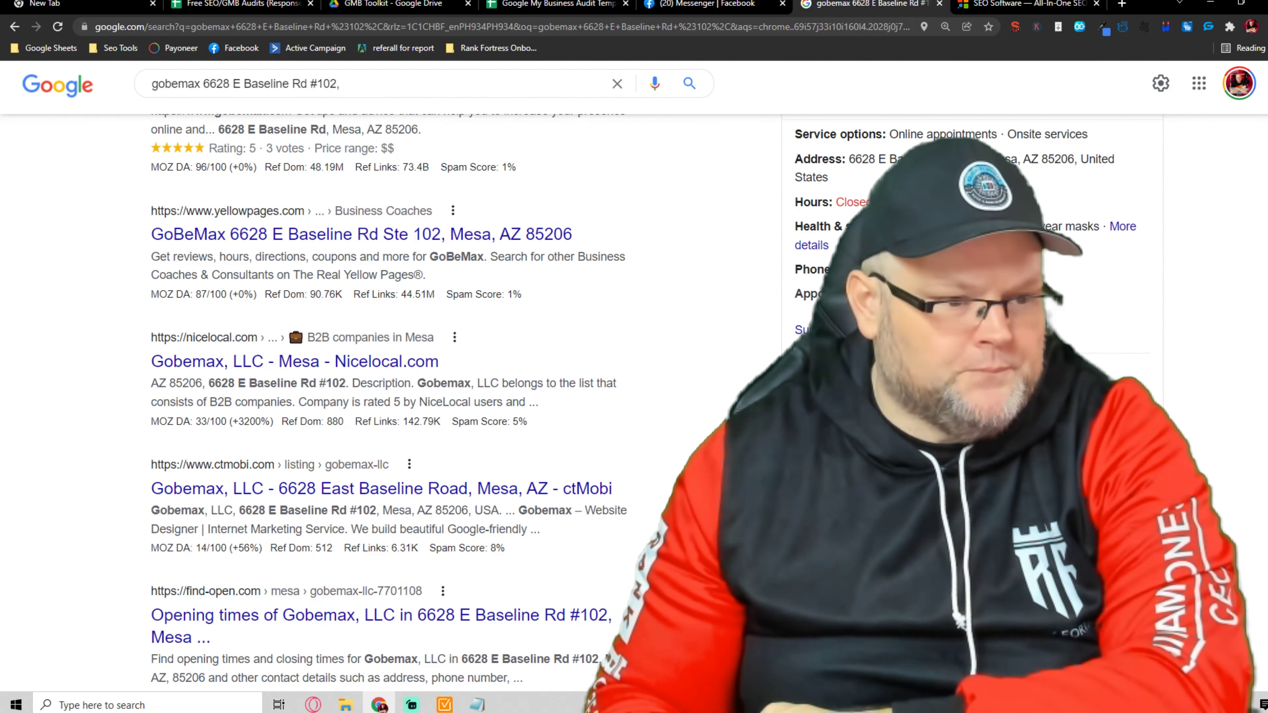
{"action": "scroll", "coordinate": [649, 400], "scroll_direction": "up", "scroll_amount": 2}
{"action": "scroll", "coordinate": [648, 400], "scroll_direction": "down", "scroll_amount": 4}
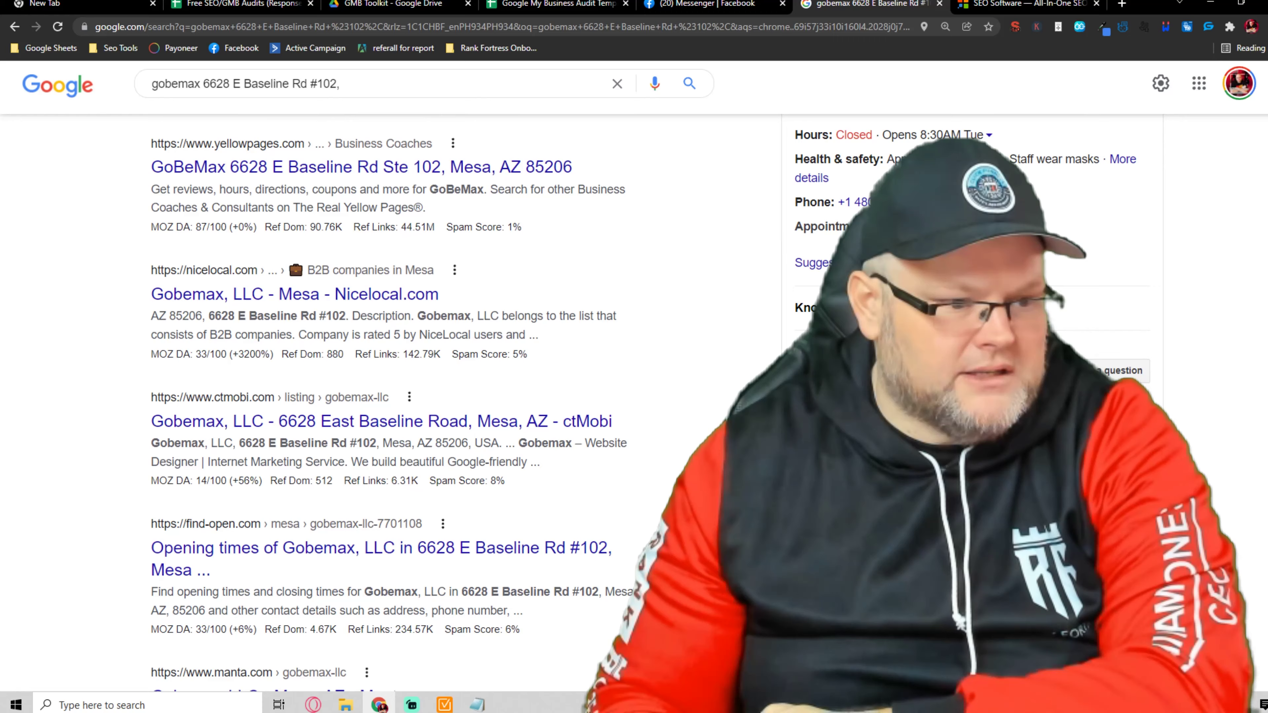
{"action": "scroll", "coordinate": [1146, 255], "scroll_direction": "down", "scroll_amount": 3}
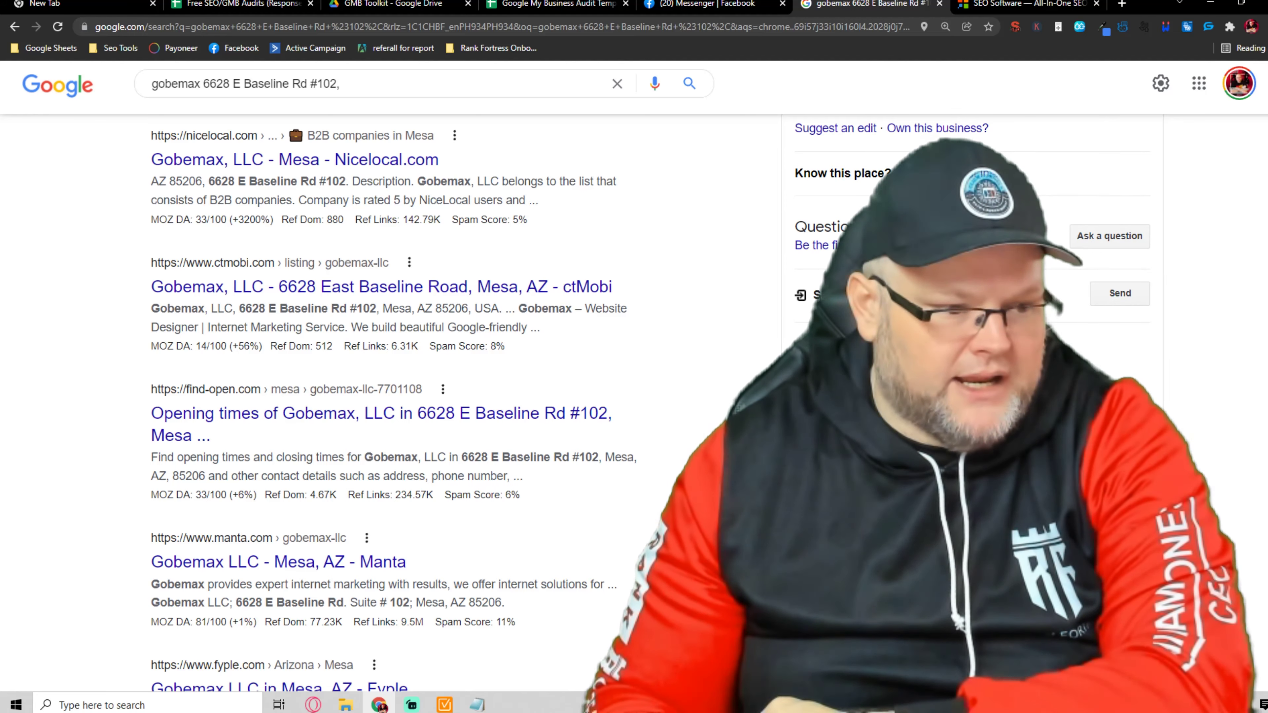
{"action": "scroll", "coordinate": [1086, 289], "scroll_direction": "down", "scroll_amount": 5}
{"action": "scroll", "coordinate": [1073, 294], "scroll_direction": "up", "scroll_amount": 5}
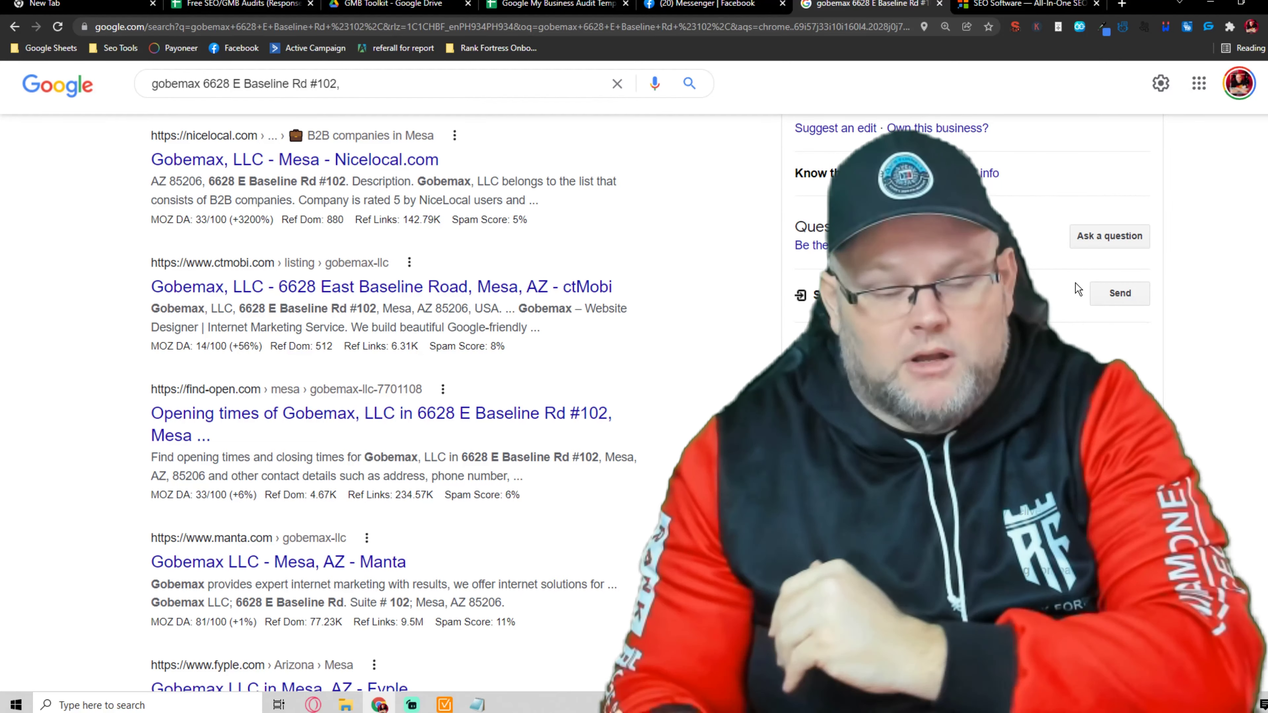
{"action": "scroll", "coordinate": [1075, 282], "scroll_direction": "down", "scroll_amount": 7}
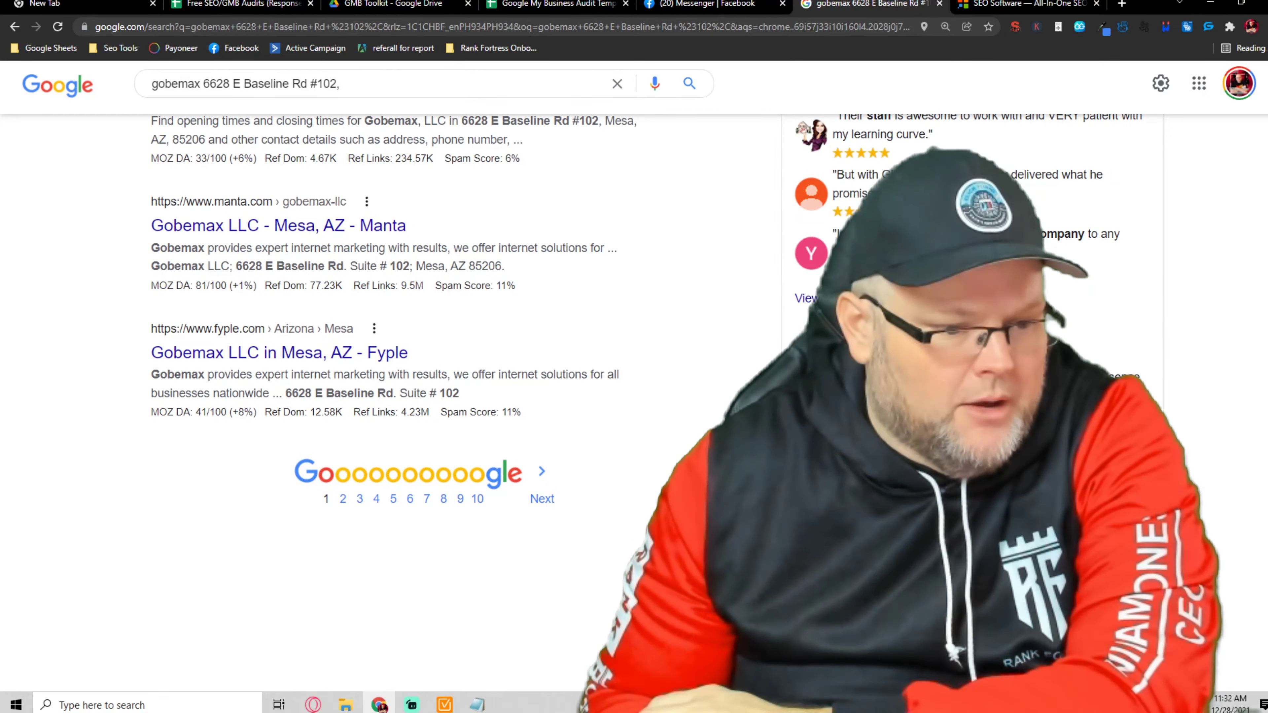
{"action": "scroll", "coordinate": [651, 403], "scroll_direction": "down", "scroll_amount": 3}
{"action": "scroll", "coordinate": [651, 403], "scroll_direction": "down", "scroll_amount": 3}
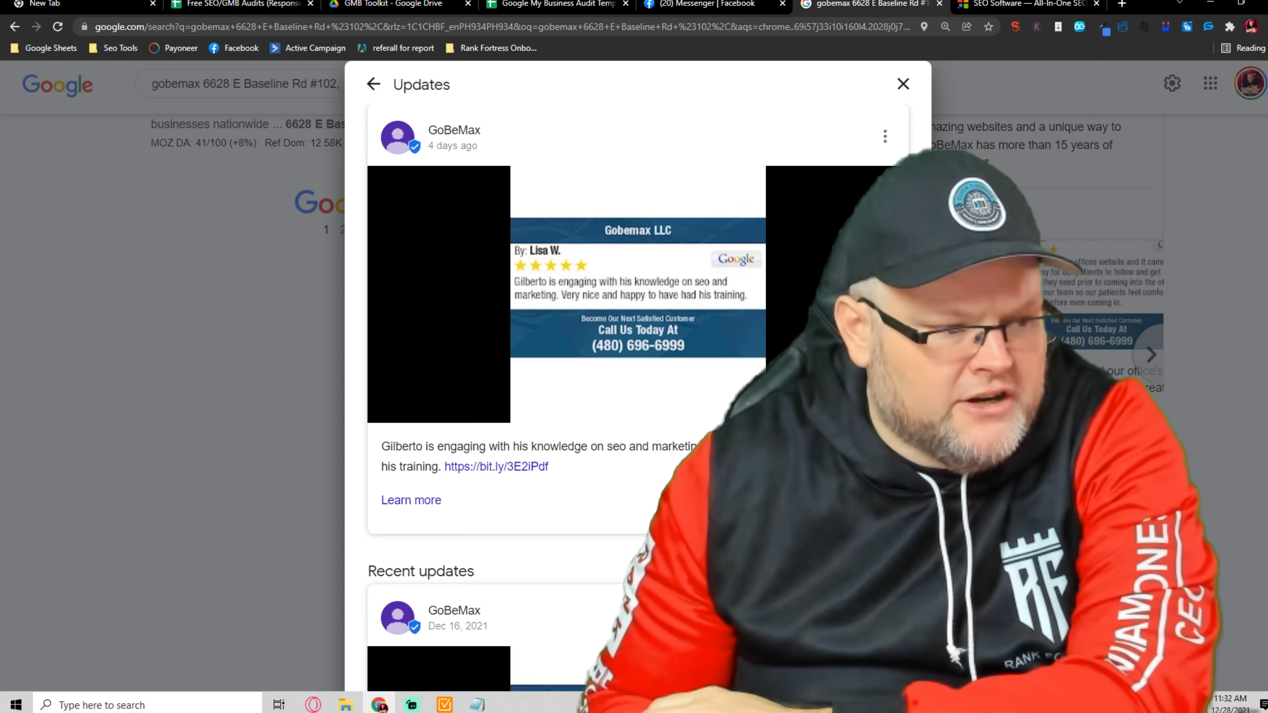
Scroll through GoBeMax's November posts in the Updates panel, then close the panel
{"action": "scroll", "coordinate": [637, 349], "scroll_direction": "down", "scroll_amount": 10}
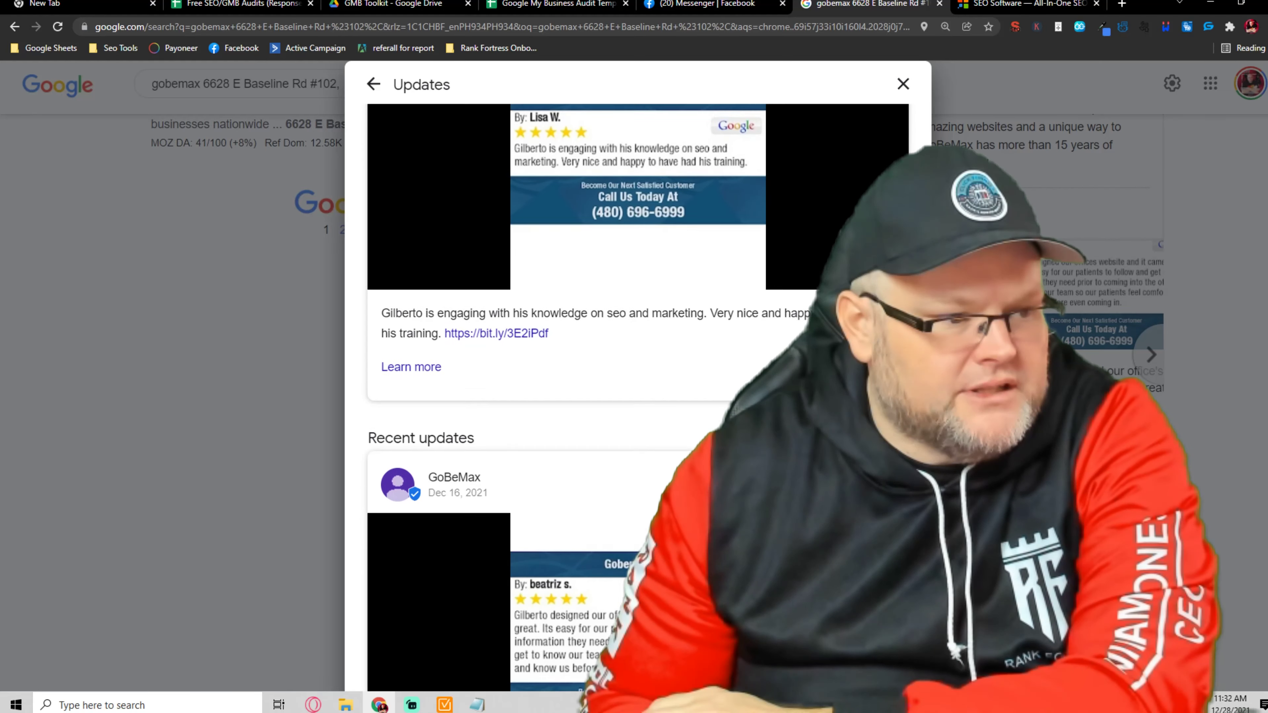
{"action": "scroll", "coordinate": [638, 350], "scroll_direction": "down", "scroll_amount": 20}
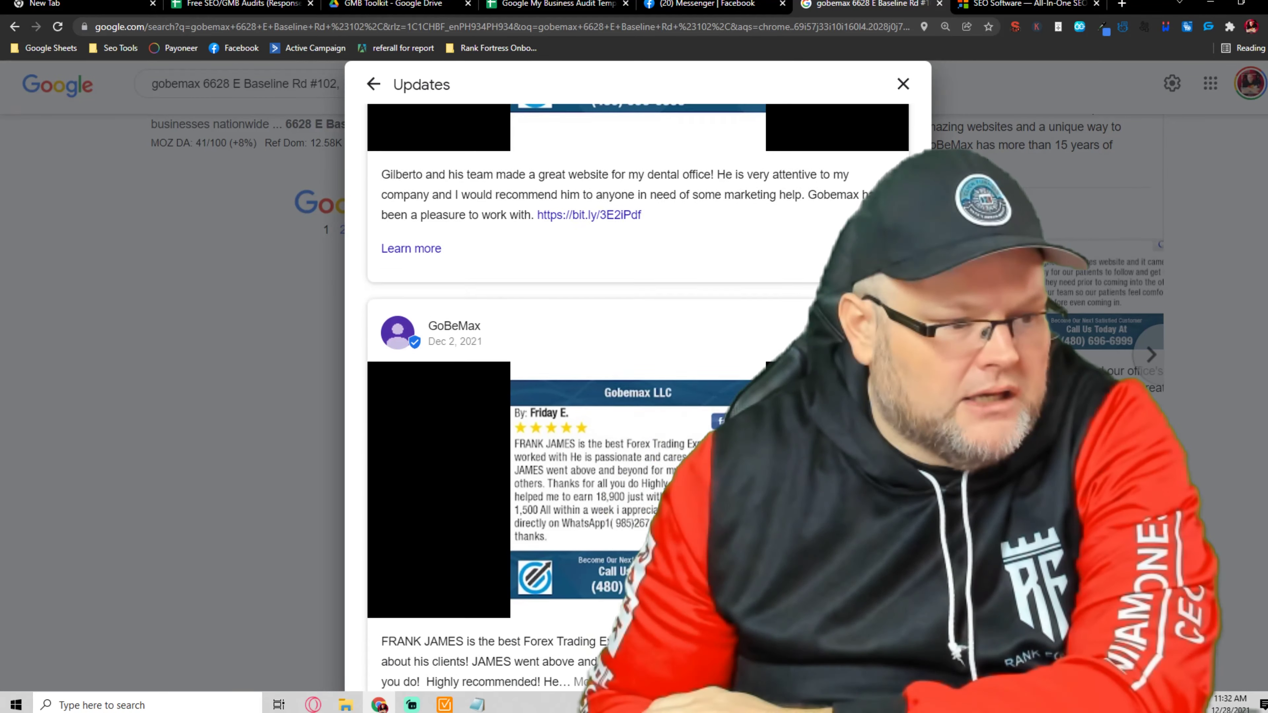
{"action": "scroll", "coordinate": [873, 115], "scroll_direction": "down", "scroll_amount": 7}
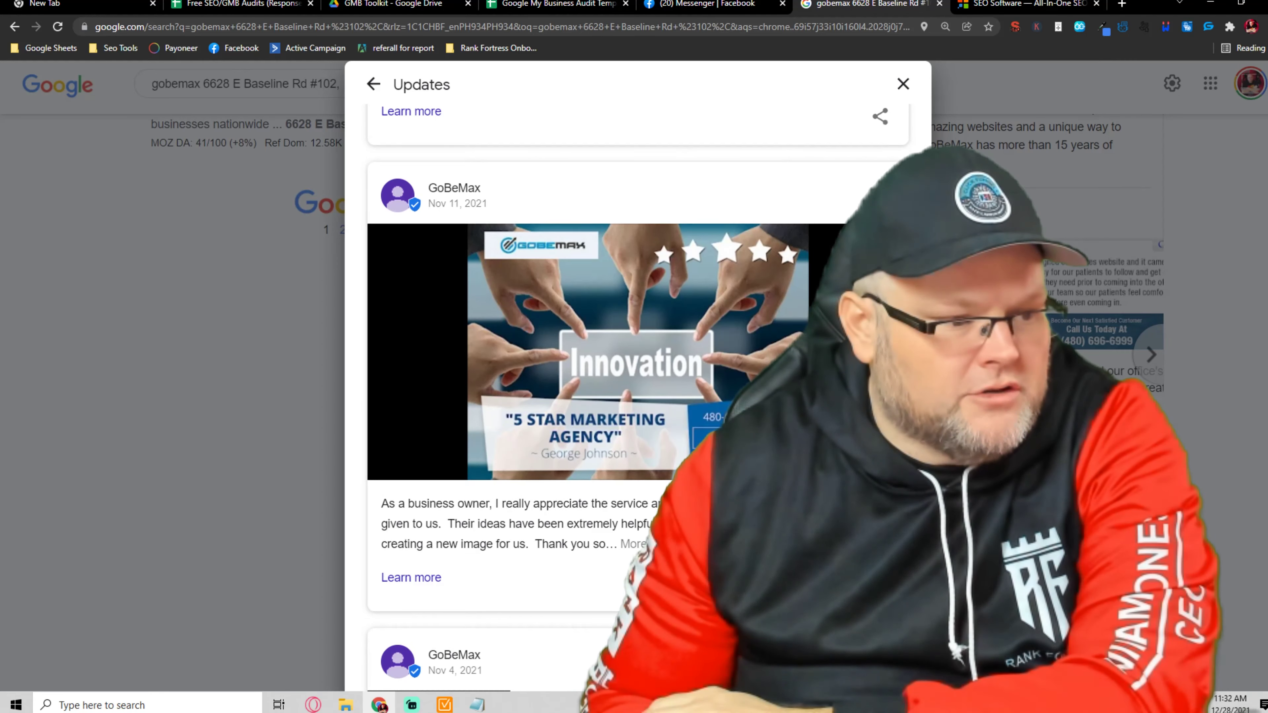
{"action": "scroll", "coordinate": [873, 115], "scroll_direction": "down", "scroll_amount": 7}
{"action": "left_click", "coordinate": [903, 84]}
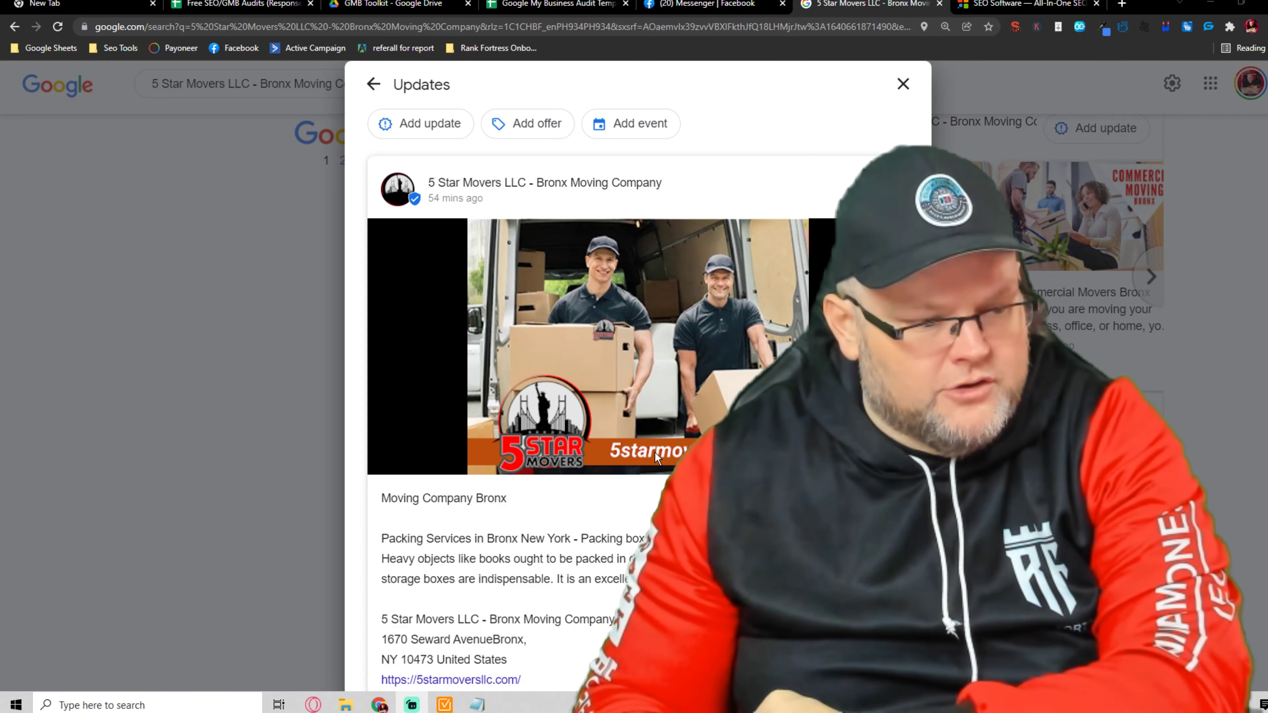
Highlight the 5 Star Movers post's 'Moving Company Bronx' title, Packing Services paragraph and business address
{"action": "scroll", "coordinate": [650, 474], "scroll_direction": "down", "scroll_amount": 3}
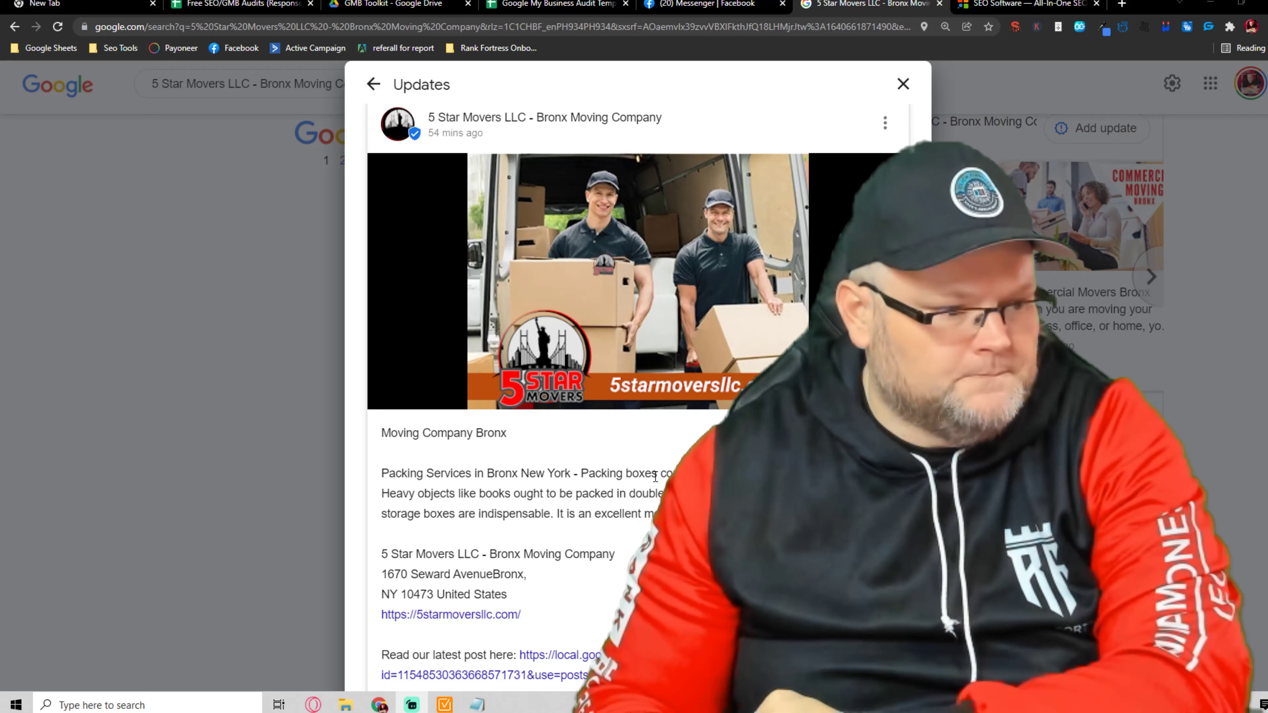
{"action": "scroll", "coordinate": [595, 484], "scroll_direction": "up", "scroll_amount": 3}
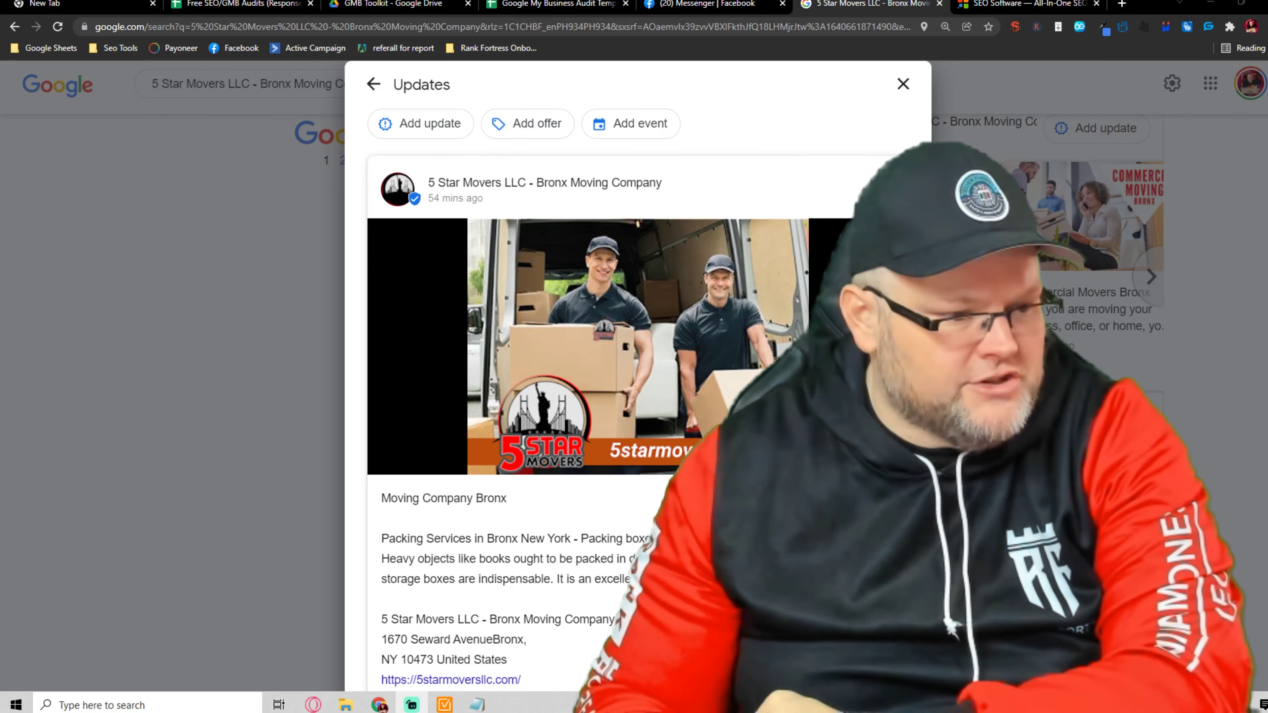
{"action": "scroll", "coordinate": [594, 484], "scroll_direction": "down", "scroll_amount": 5}
{"action": "triple_click", "coordinate": [423, 228]}
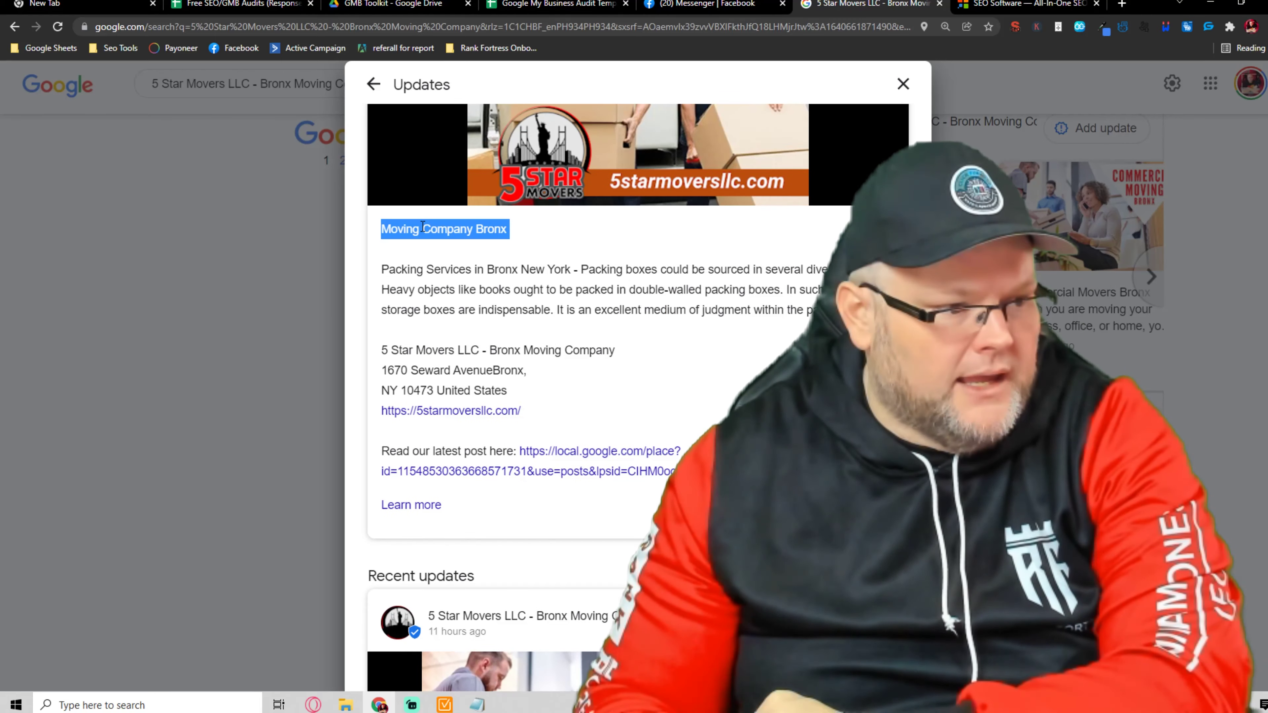
{"action": "triple_click", "coordinate": [435, 288]}
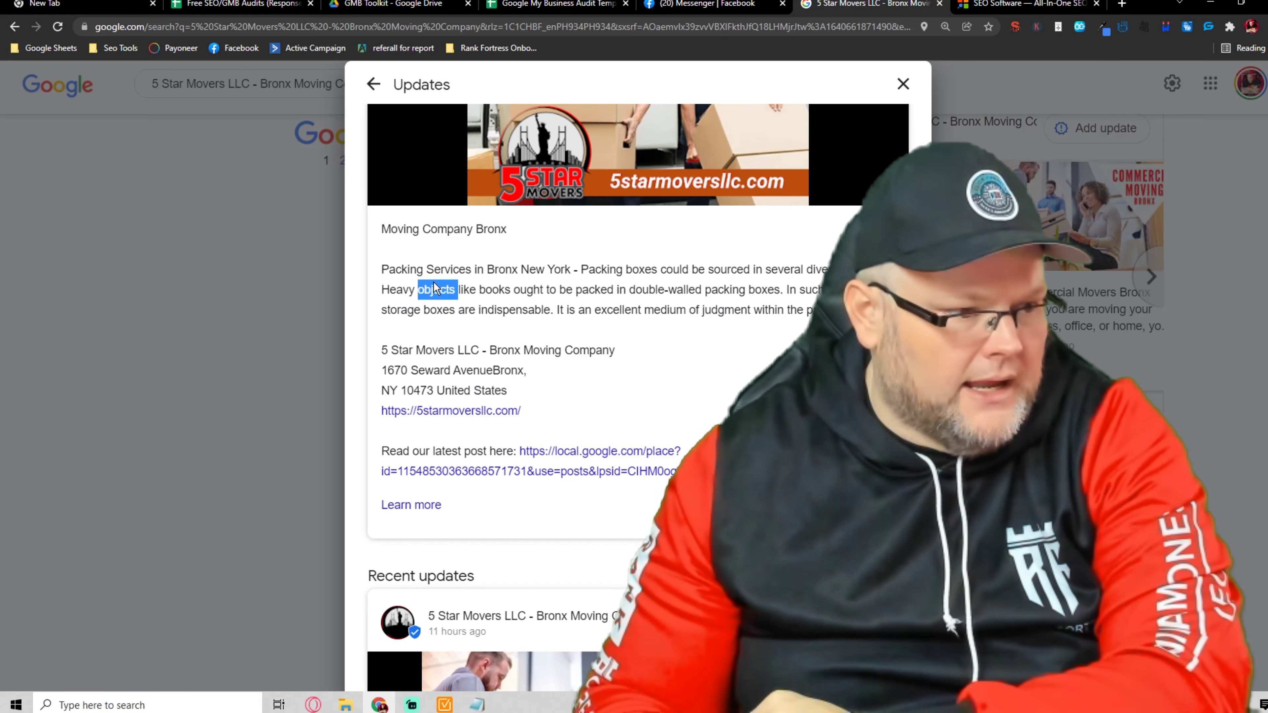
{"action": "triple_click", "coordinate": [440, 227]}
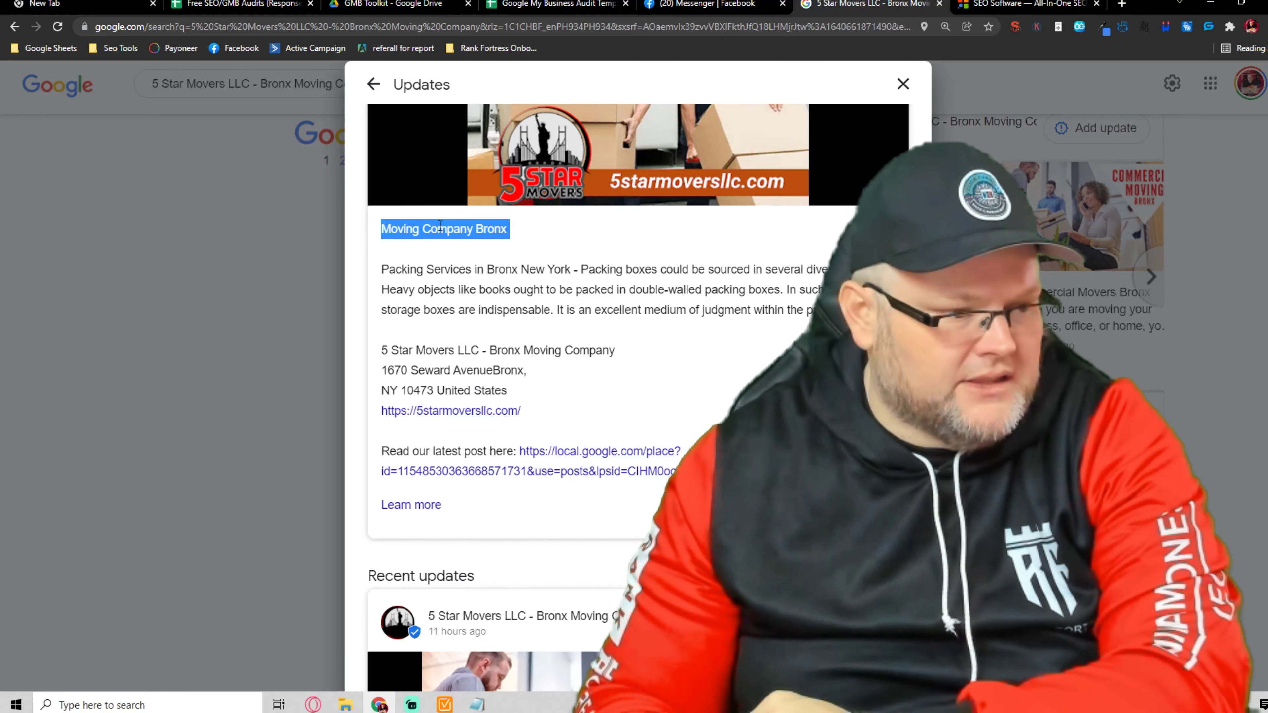
{"action": "triple_click", "coordinate": [551, 290]}
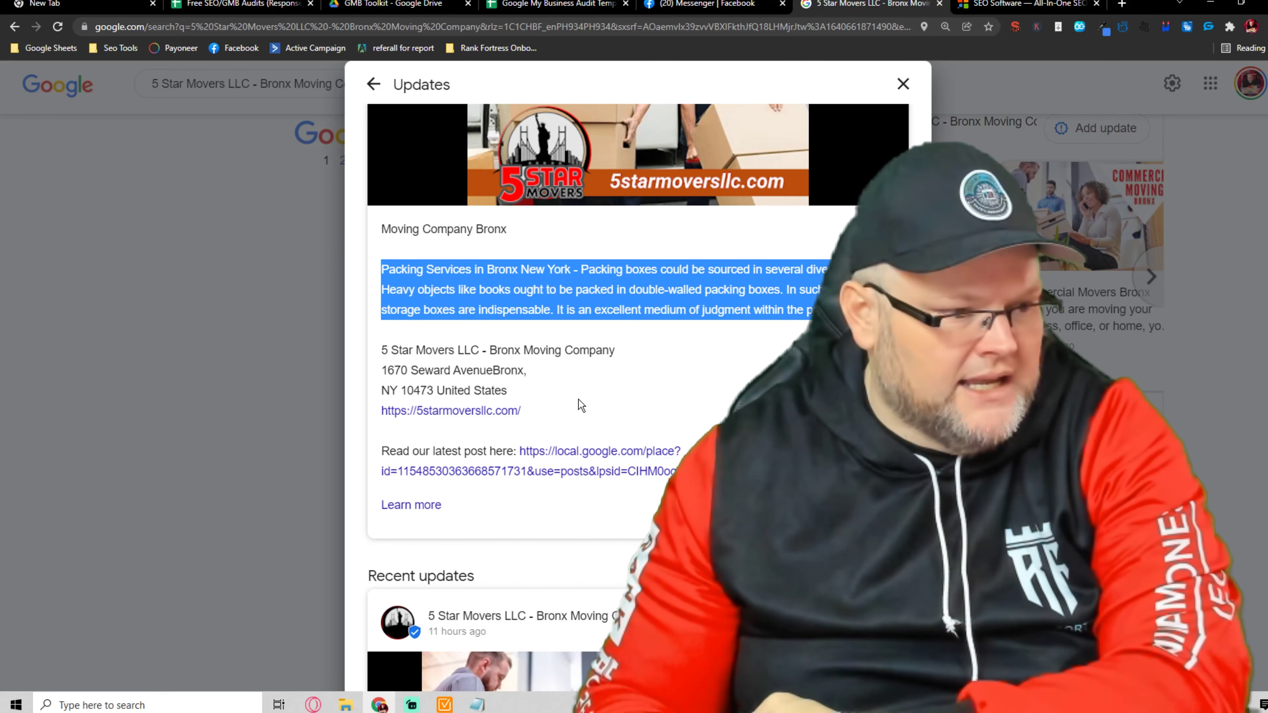
{"action": "left_click_drag", "start_coordinate": [571, 413], "coordinate": [376, 359]}
{"action": "left_click", "coordinate": [567, 427]}
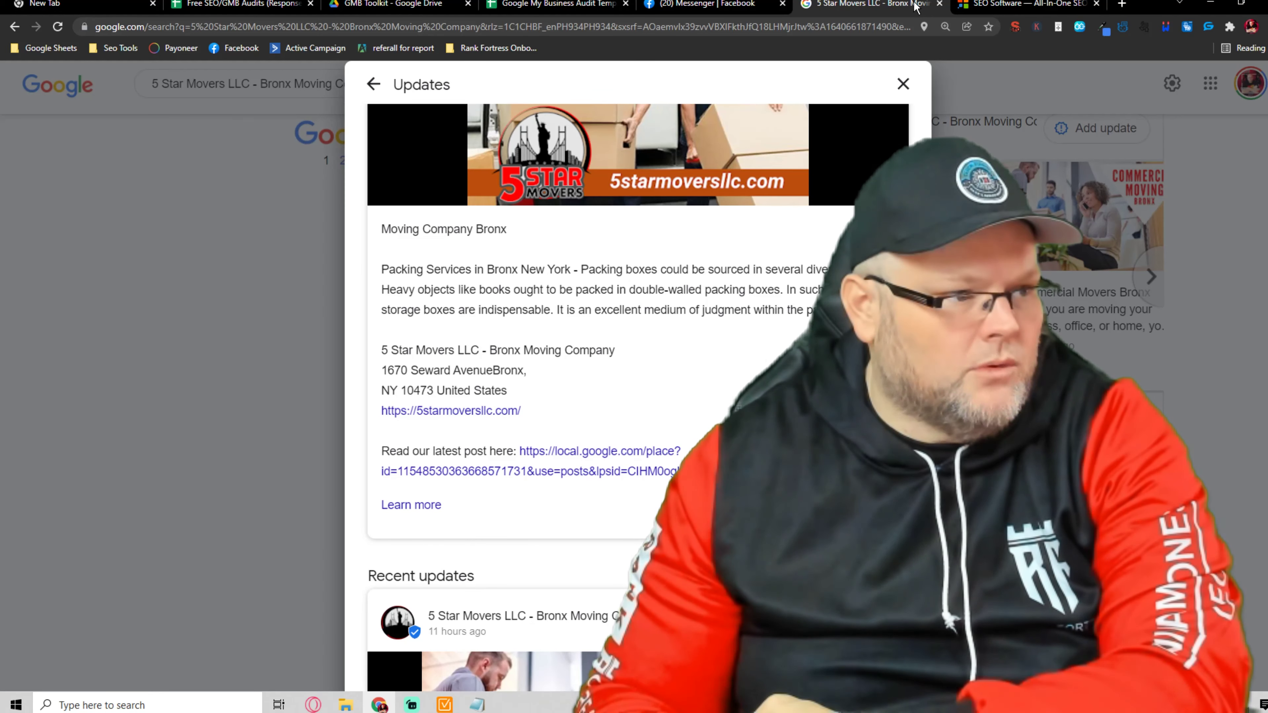
Go back to the gobemax results and scroll GoBeMax's Updates posts back to October 2021
{"action": "left_click", "coordinate": [15, 27]}
{"action": "left_click", "coordinate": [15, 27]}
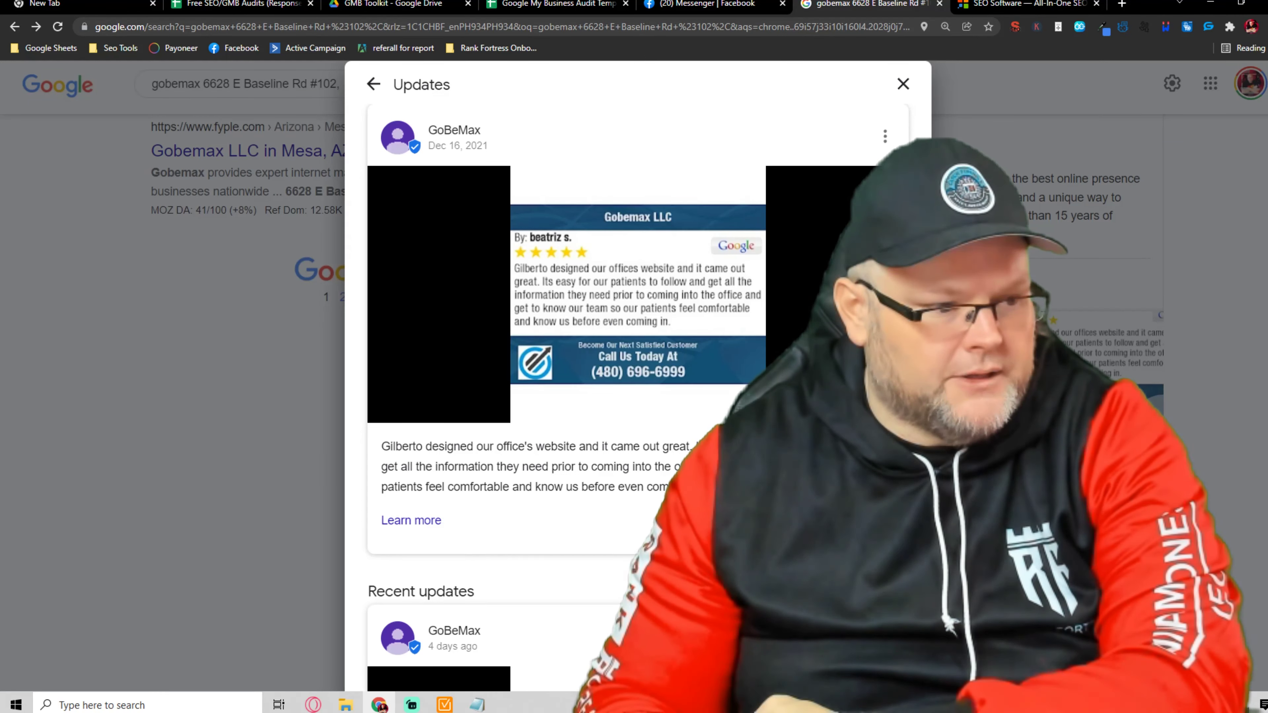
{"action": "scroll", "coordinate": [634, 374], "scroll_direction": "down", "scroll_amount": 20}
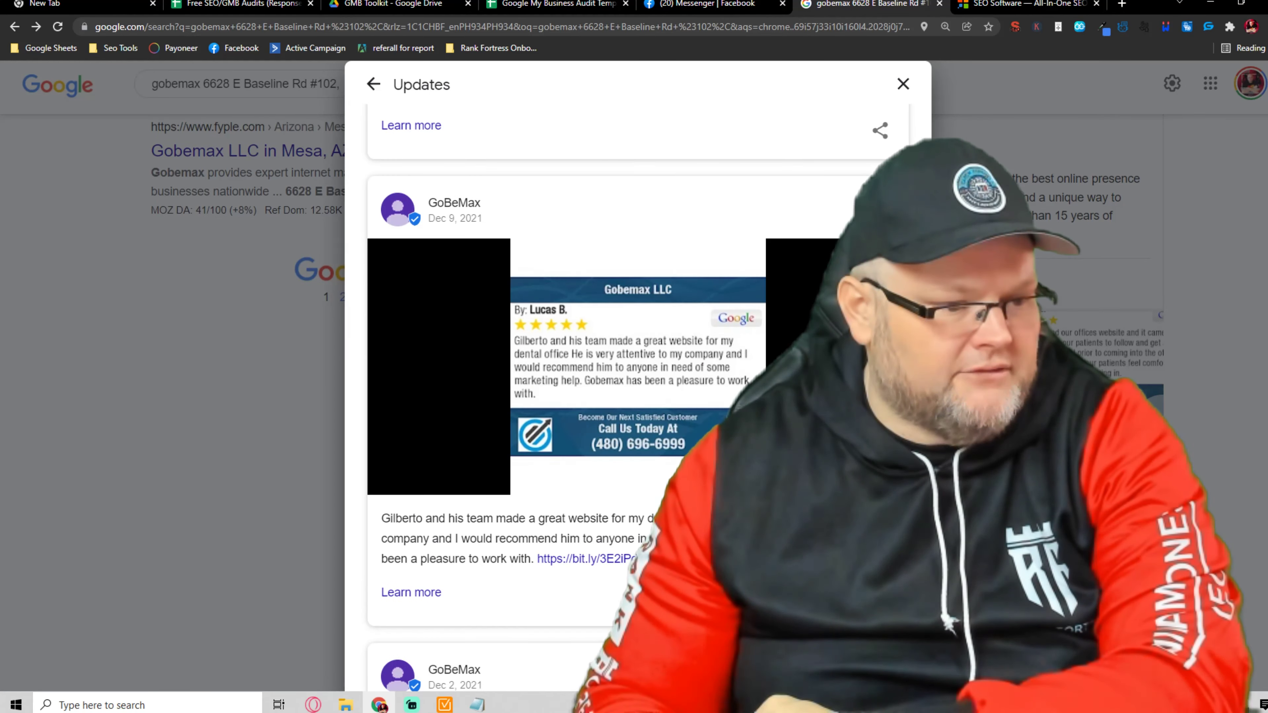
{"action": "scroll", "coordinate": [634, 375], "scroll_direction": "down", "scroll_amount": 20}
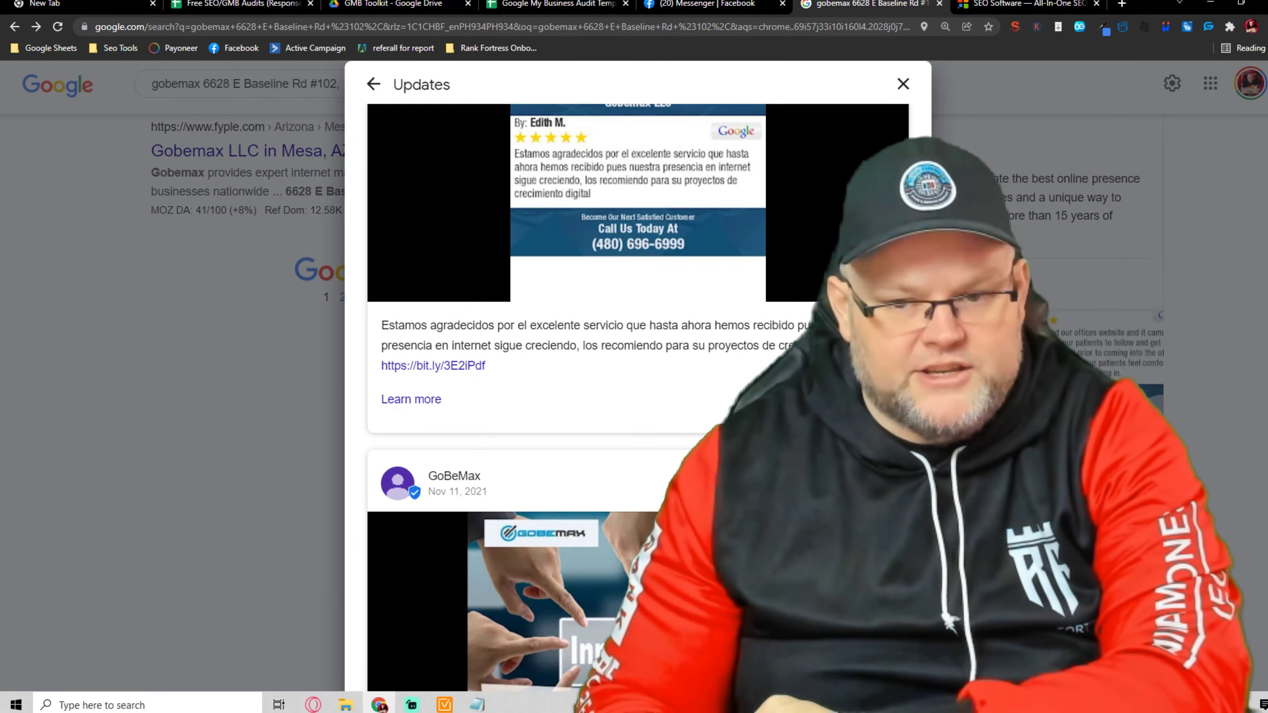
{"action": "scroll", "coordinate": [634, 375], "scroll_direction": "down", "scroll_amount": 6}
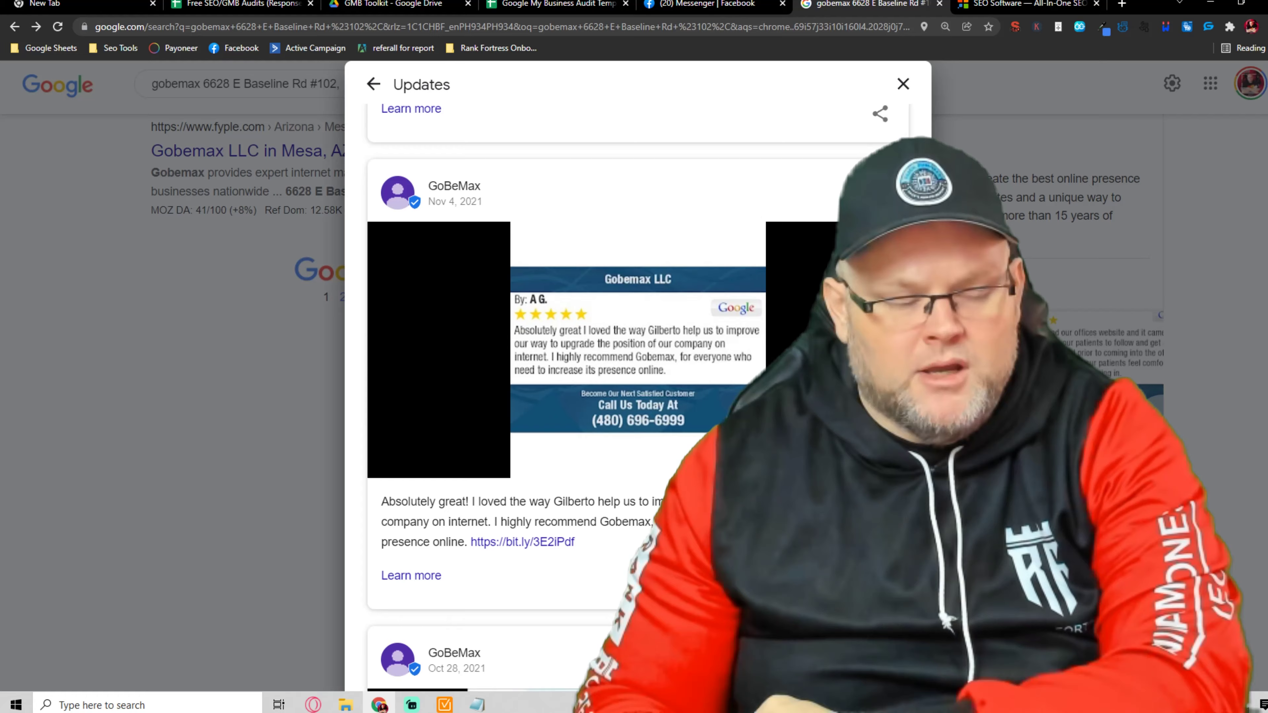
{"action": "scroll", "coordinate": [634, 374], "scroll_direction": "down", "scroll_amount": 18}
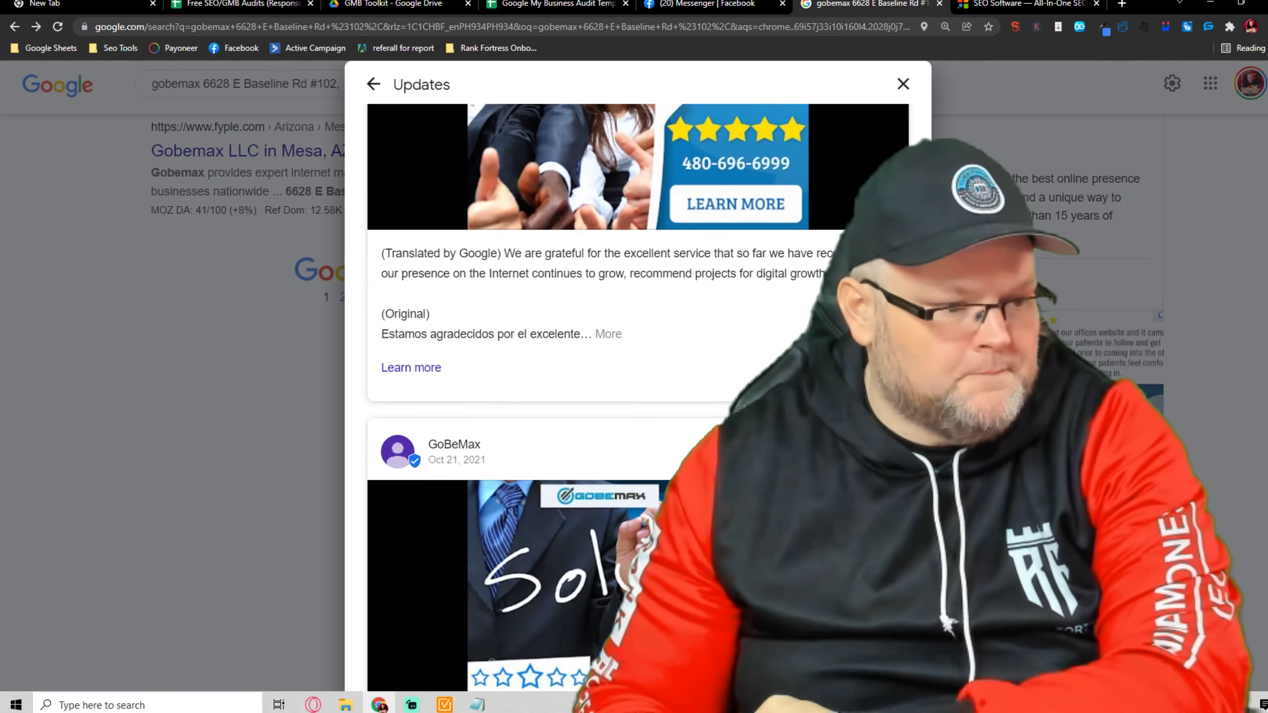
{"action": "scroll", "coordinate": [634, 374], "scroll_direction": "up", "scroll_amount": 20}
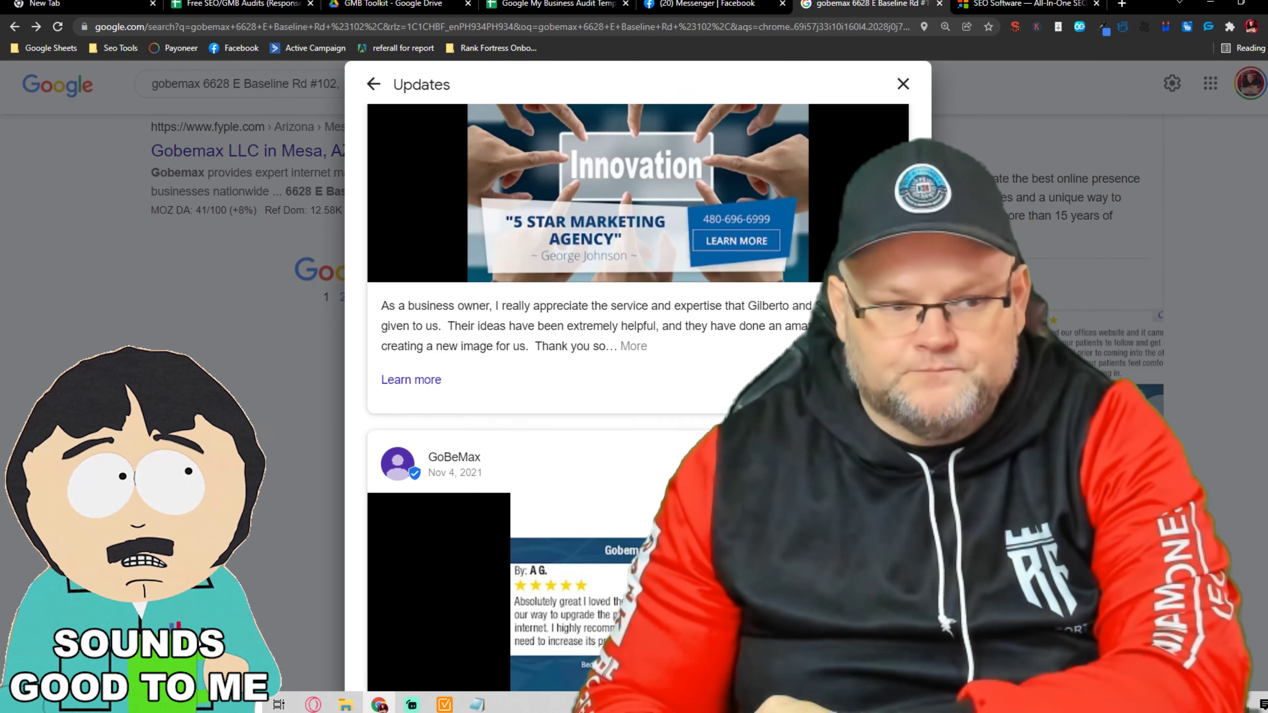
Close GoBeMax's Updates panel and look over the gobemax search results page
{"action": "left_click", "coordinate": [270, 389]}
{"action": "scroll", "coordinate": [372, 389], "scroll_direction": "down", "scroll_amount": 5}
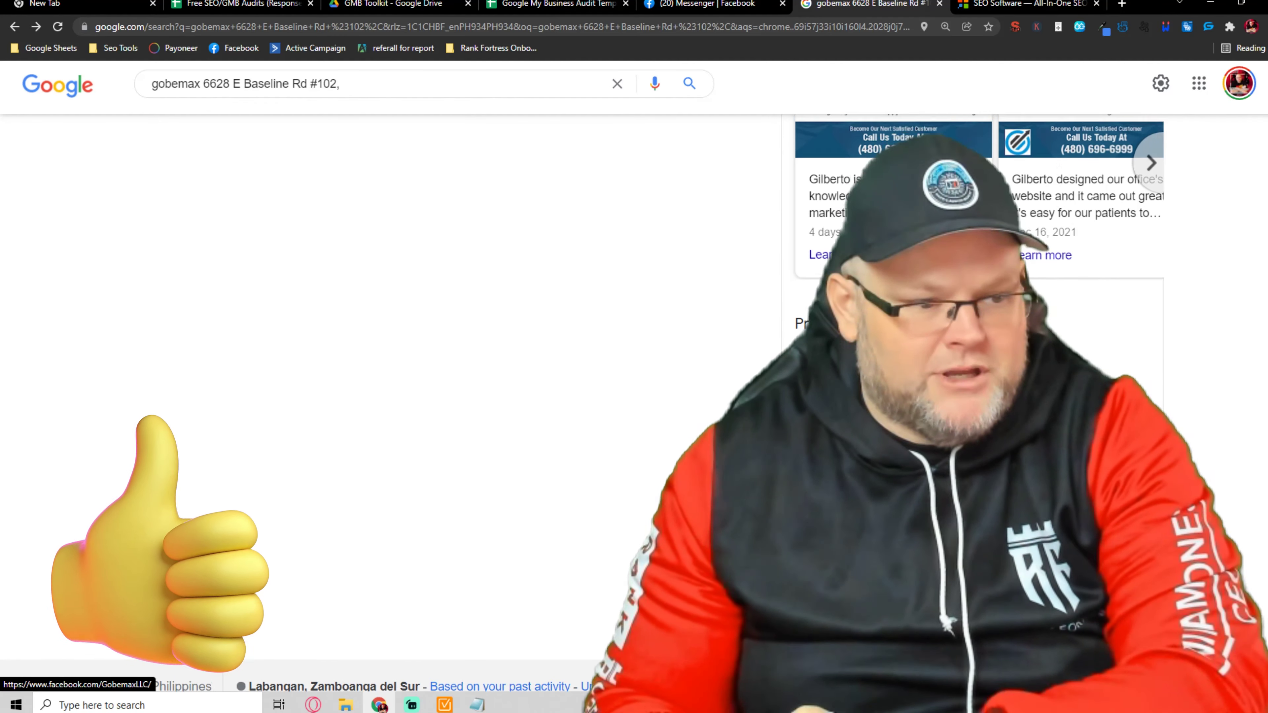
{"action": "scroll", "coordinate": [651, 219], "scroll_direction": "up", "scroll_amount": 5}
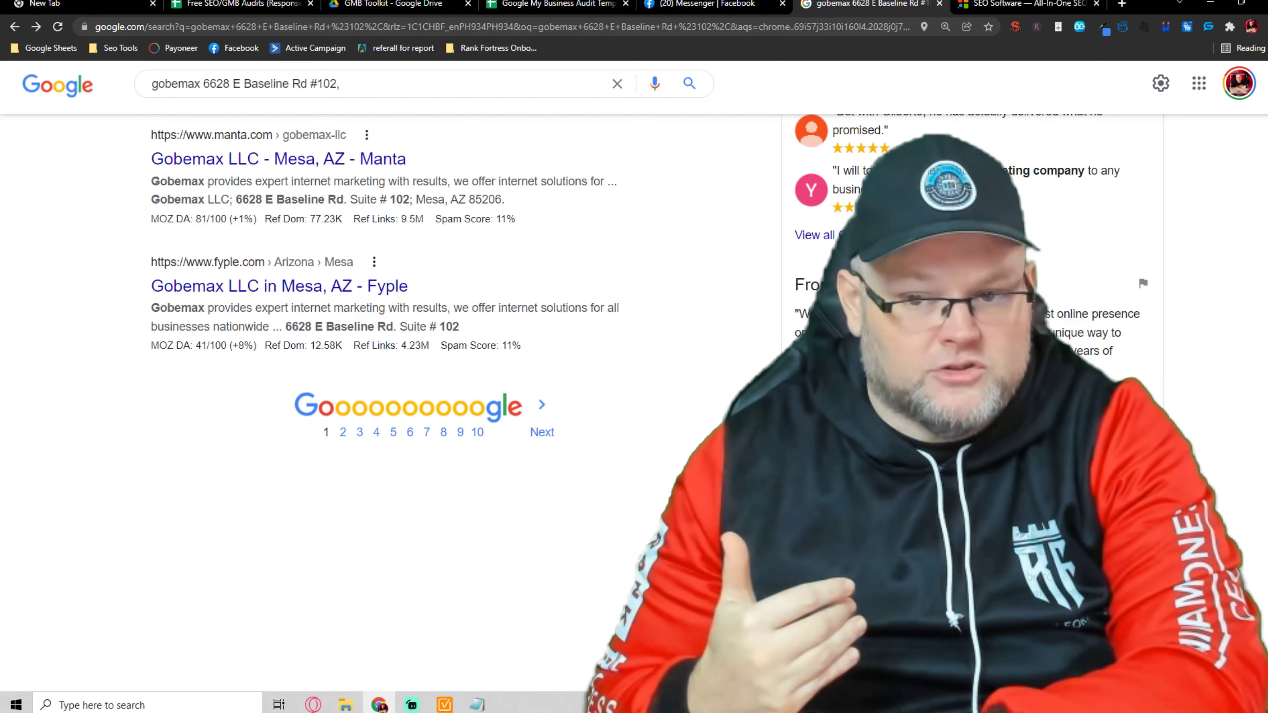
{"action": "scroll", "coordinate": [379, 400], "scroll_direction": "up", "scroll_amount": 15}
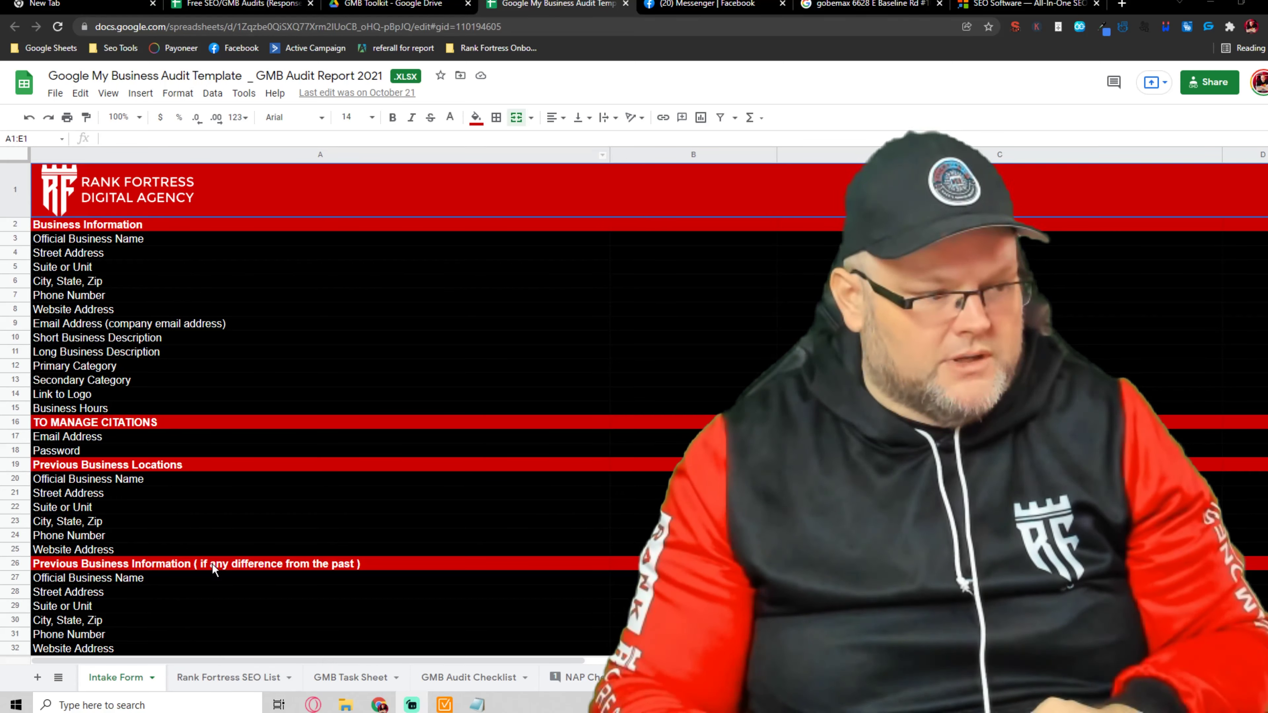
Tour the GMB Task, Audit Checklist, NAP Check, Category and spam sheets, ending on Rank Fortress SEO List
{"action": "left_click", "coordinate": [208, 678]}
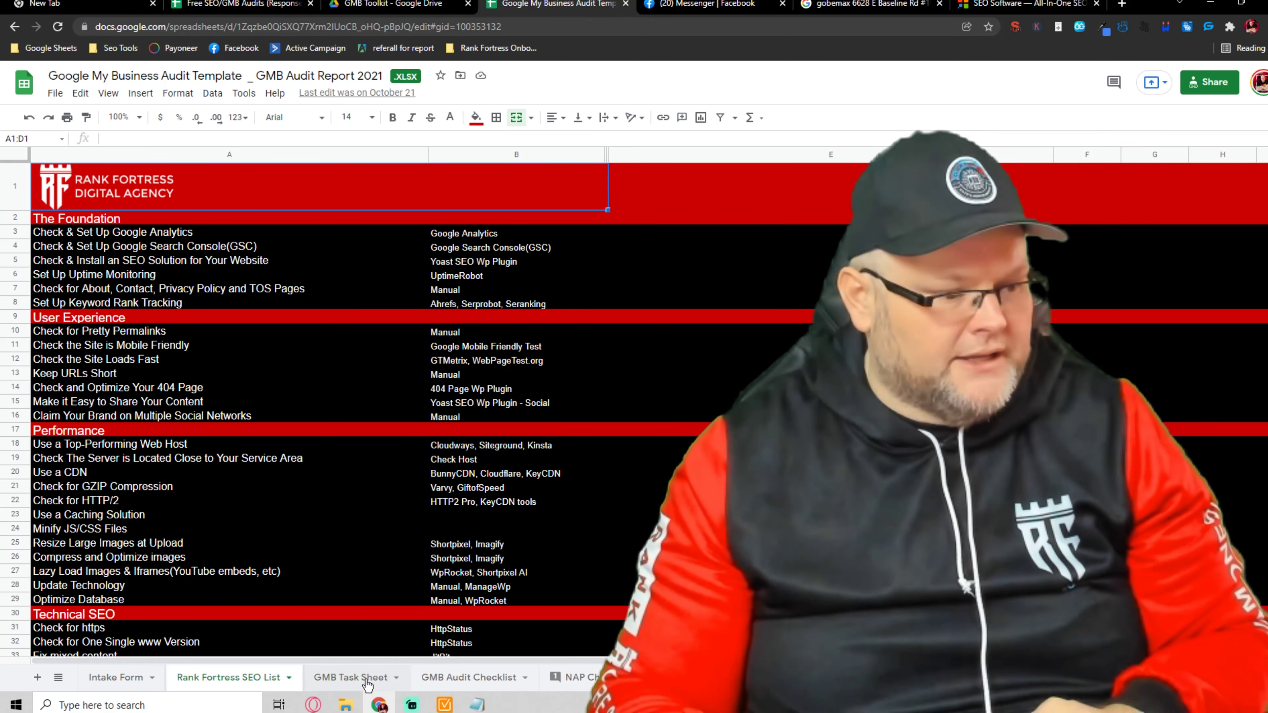
{"action": "left_click", "coordinate": [344, 679]}
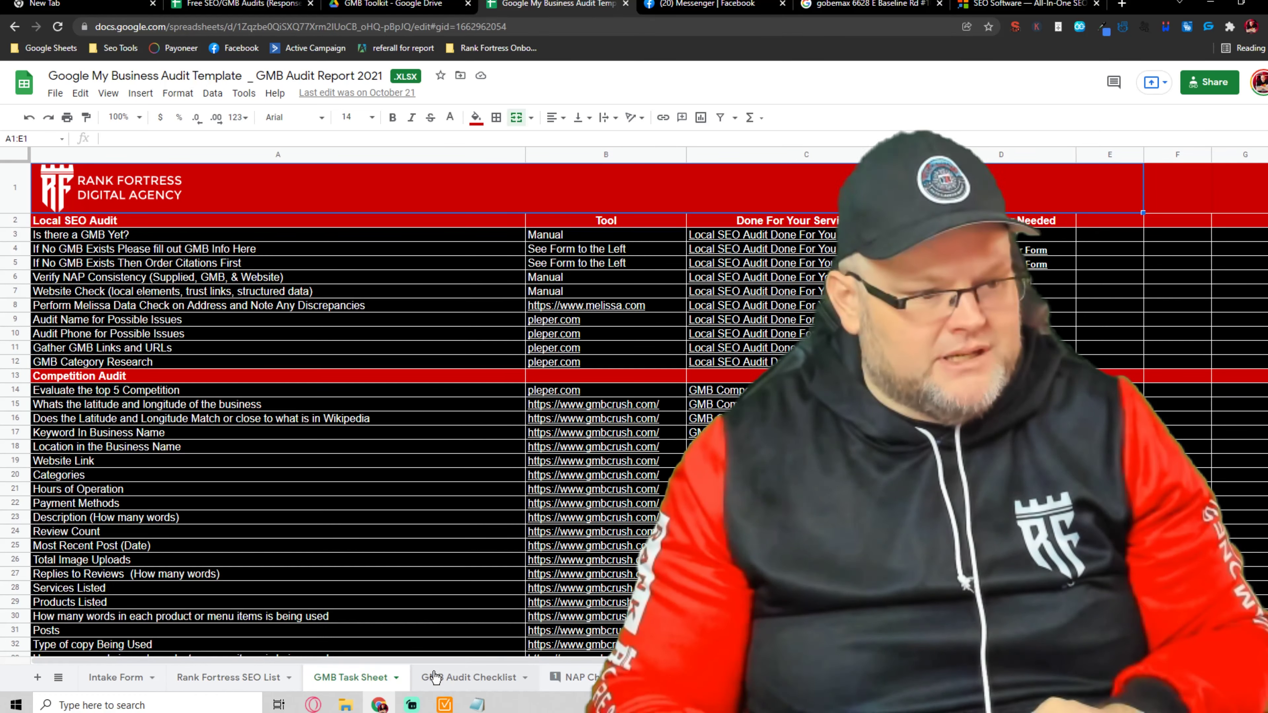
{"action": "left_click", "coordinate": [455, 682]}
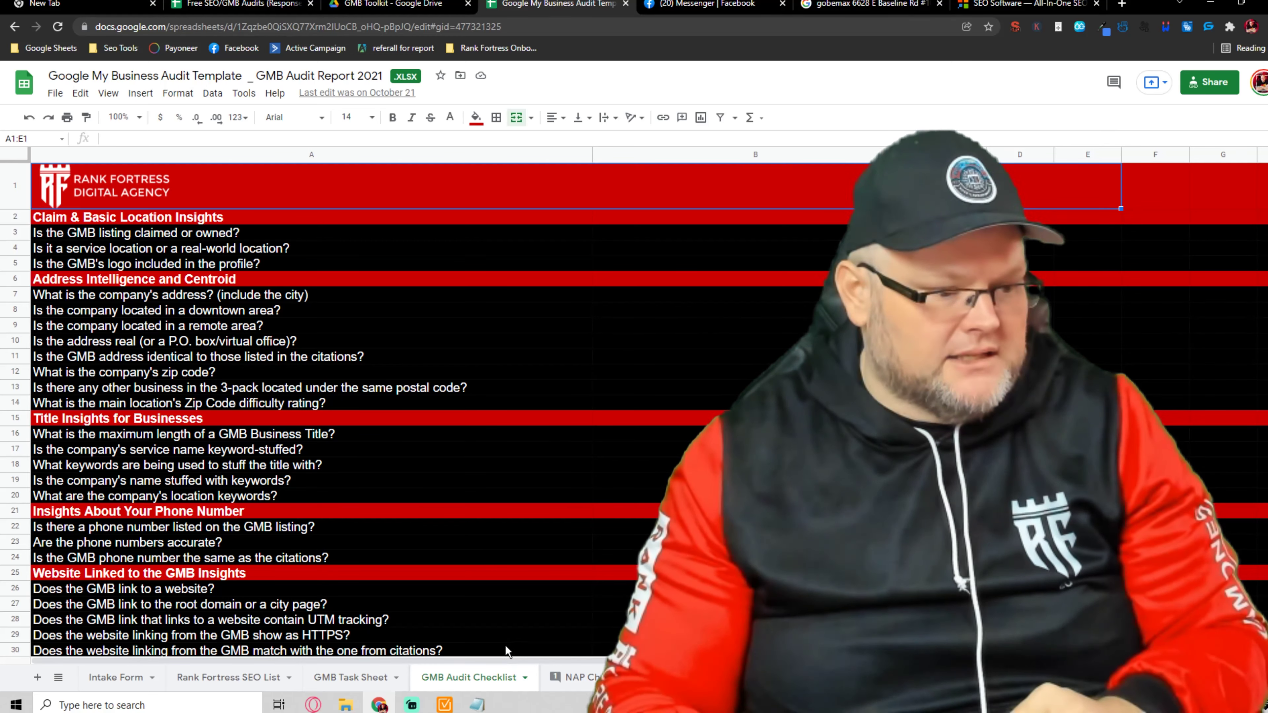
{"action": "left_click", "coordinate": [588, 678]}
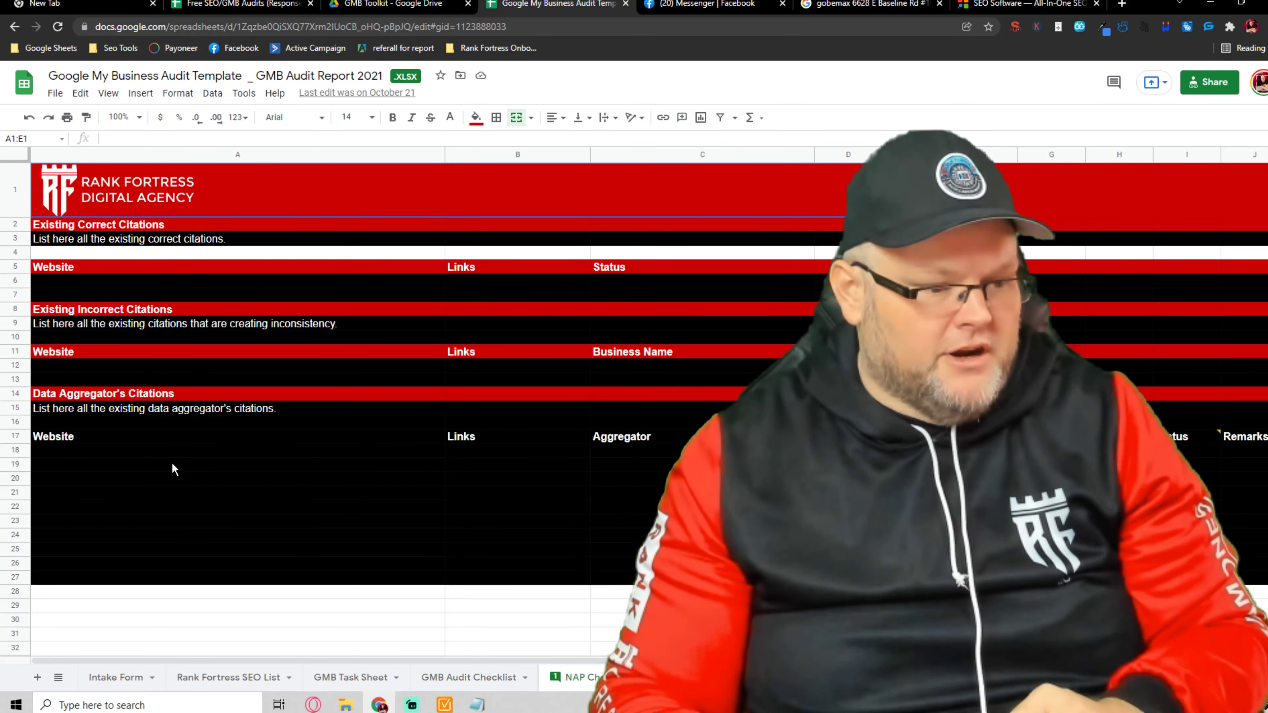
{"action": "key", "text": "ctrl+shift+Page_Down"}
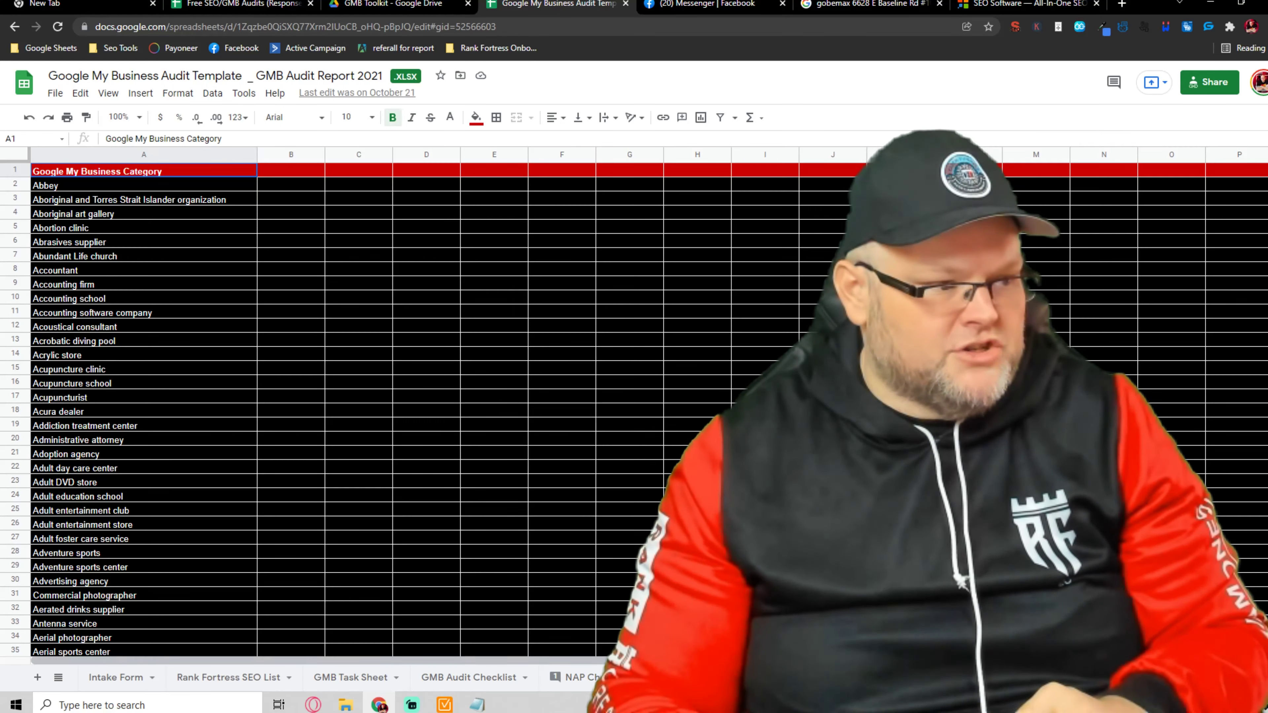
{"action": "key", "text": "ctrl+shift+Page_Down"}
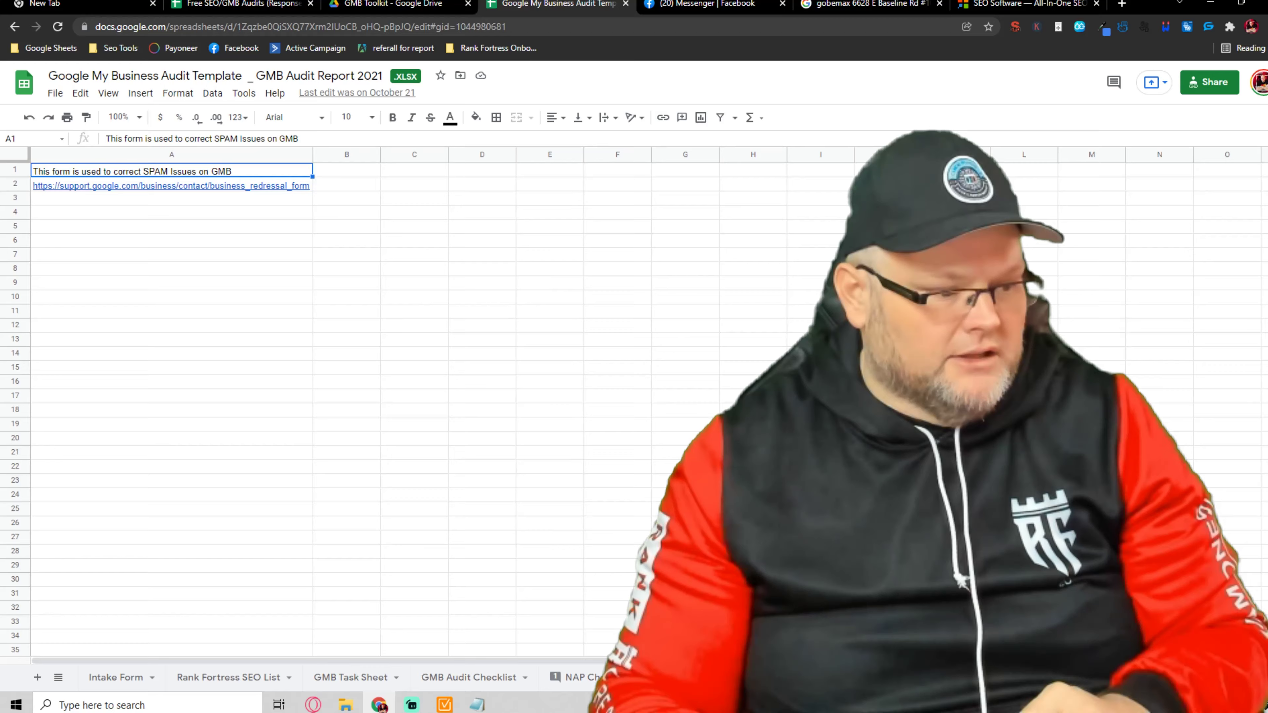
{"action": "key", "text": "ctrl+shift+Page_Down"}
{"action": "key", "text": "ctrl+shift+Page_Down"}
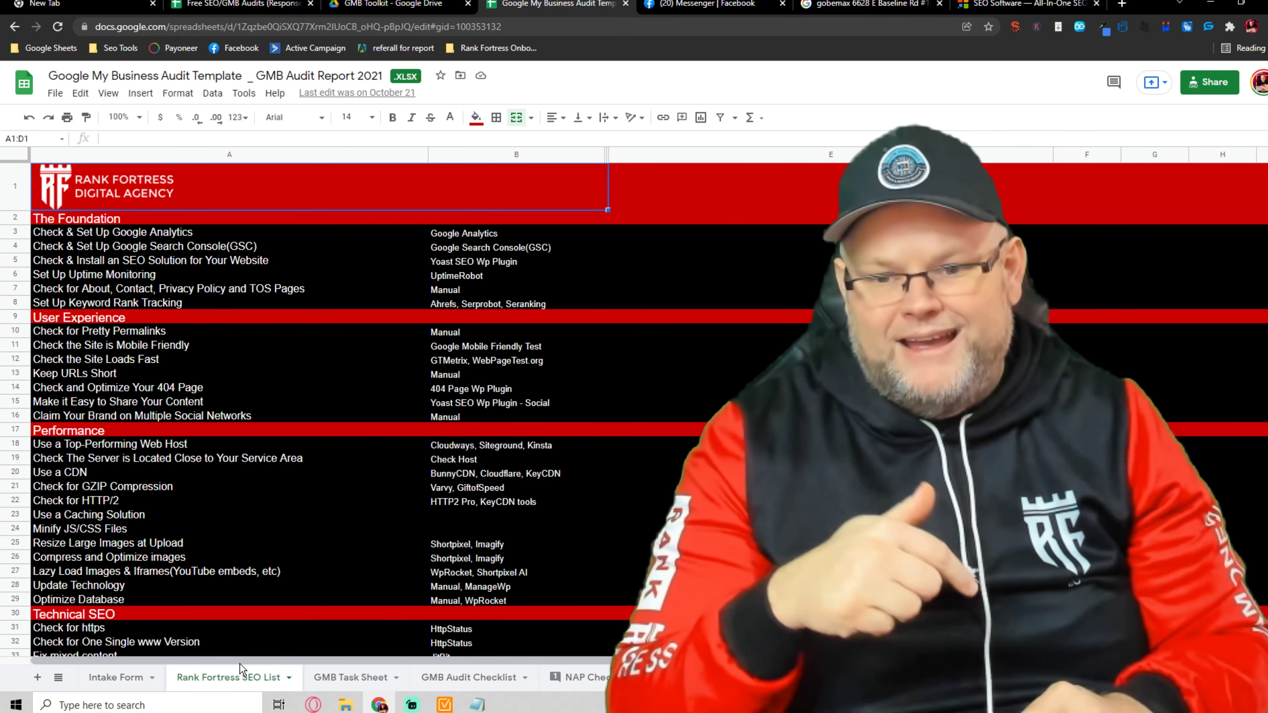